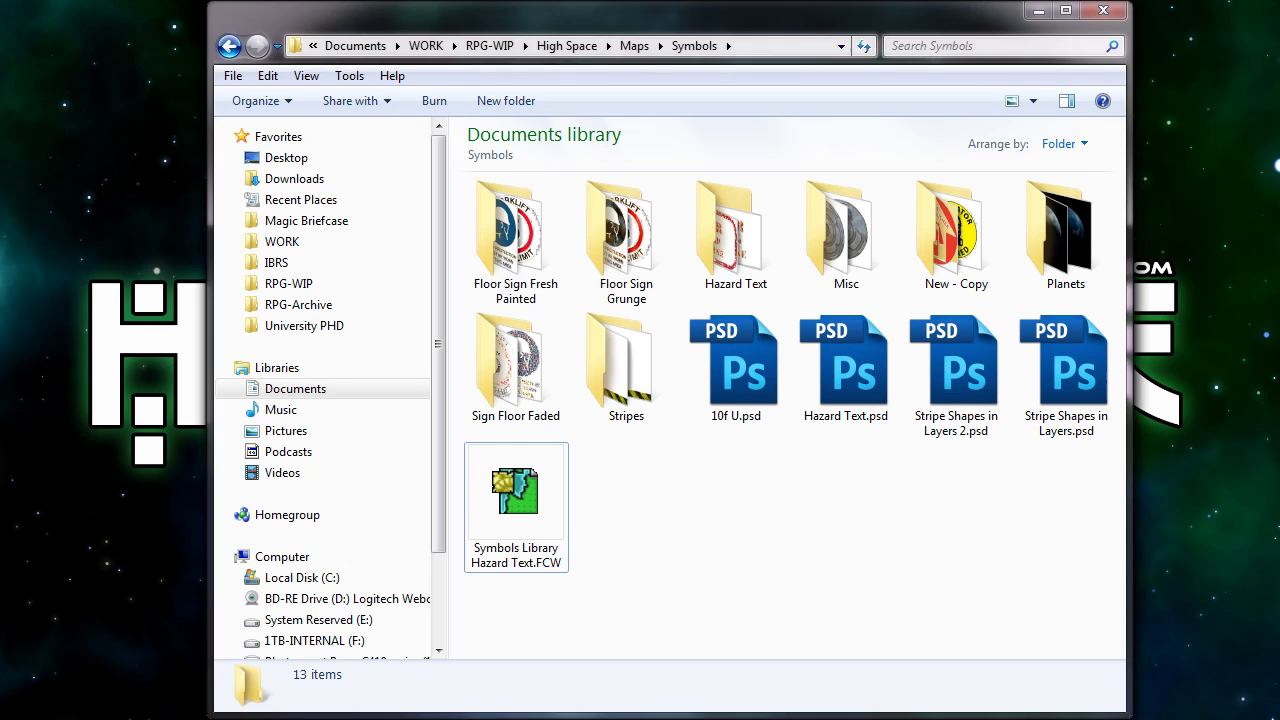
Open the Hazard Text folder to list its 69 hazard-sign PNG images
double_click(754, 236)
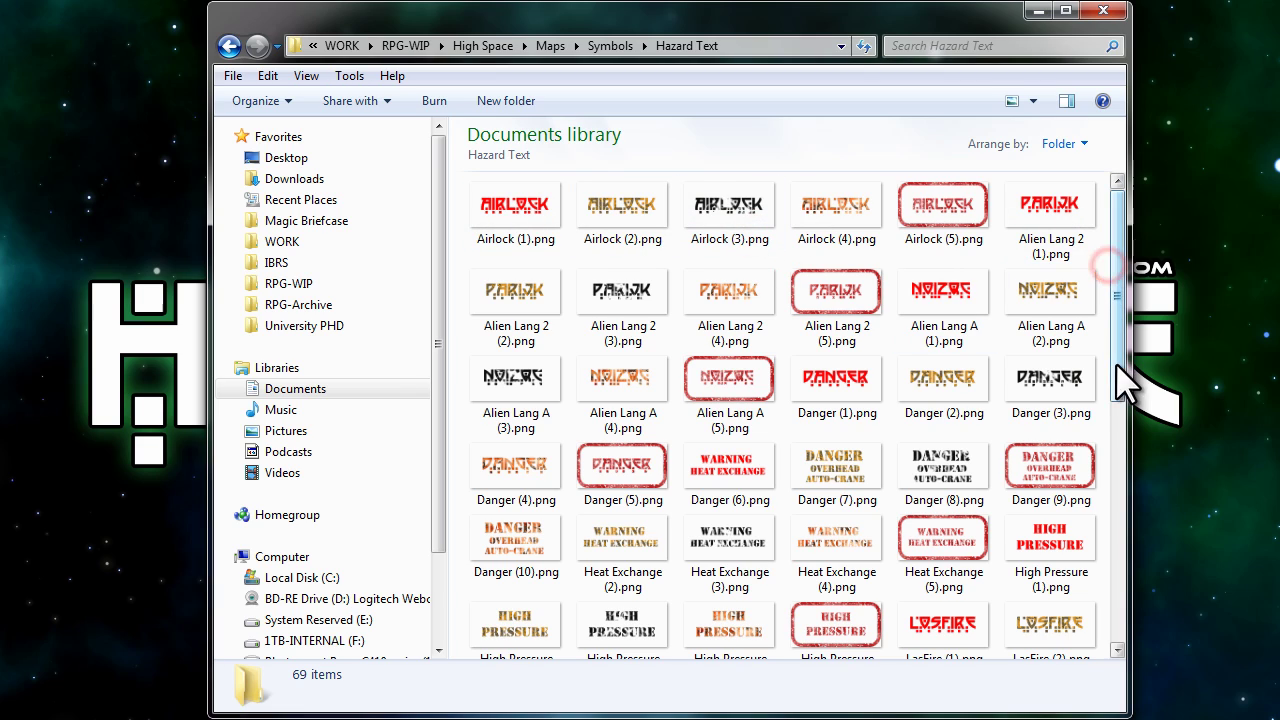
drag(1116, 348, 1118, 200)
View Airlock (1).png and page through the Airlock and alien-language images
double_click(546, 212)
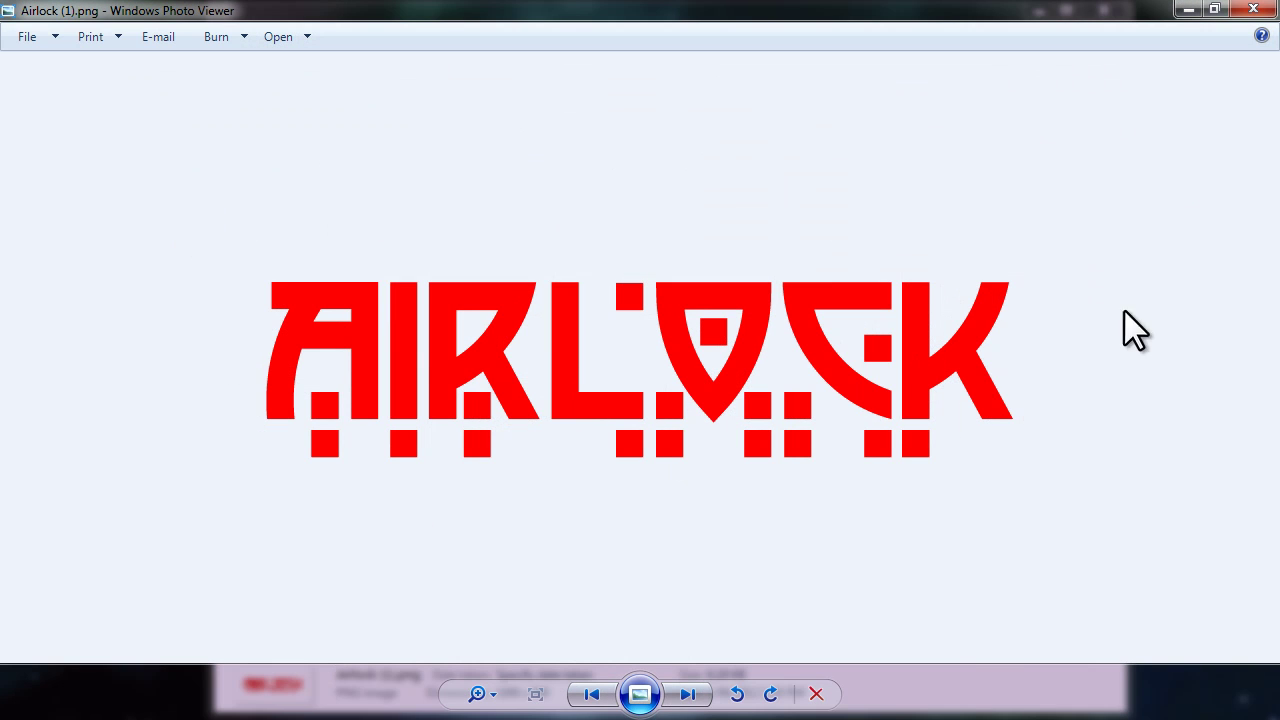
click(692, 694)
click(697, 695)
click(697, 695)
click(697, 695)
click(697, 695)
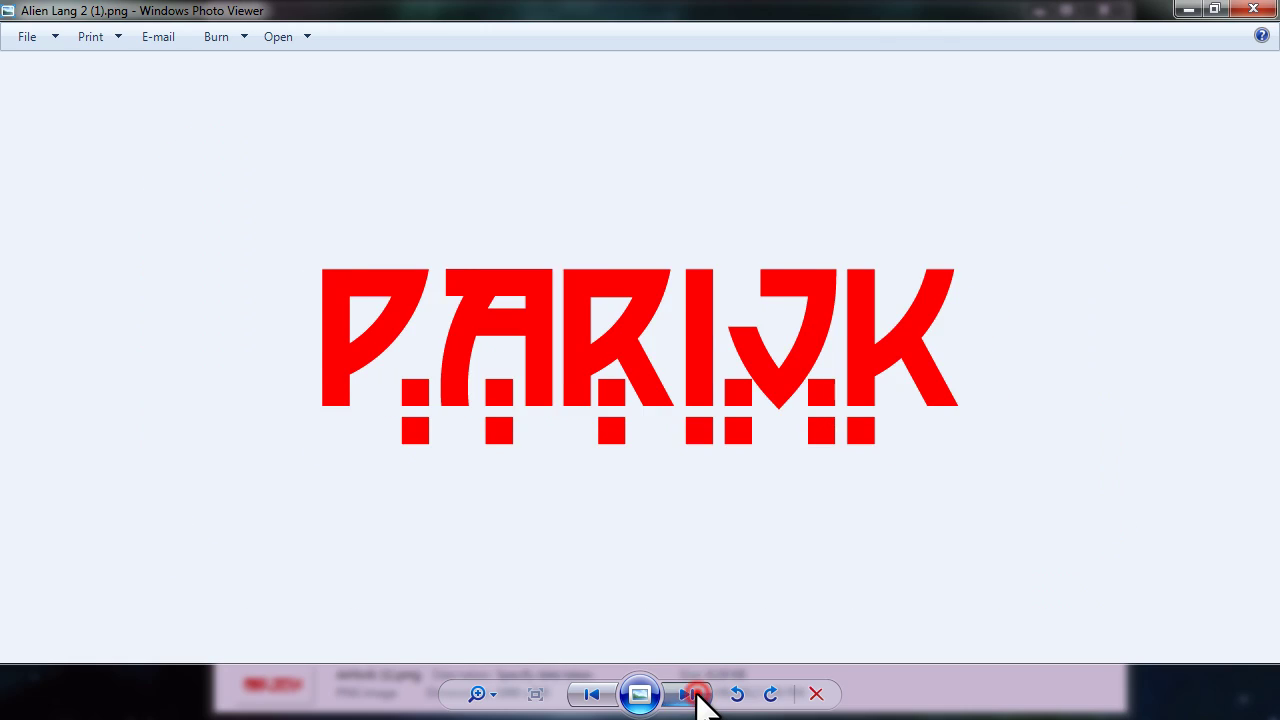
click(697, 695)
click(697, 695)
click(697, 695)
Page through the Danger, High Pressure and LasFire images to Low Pressure (1), then close the viewer
click(697, 695)
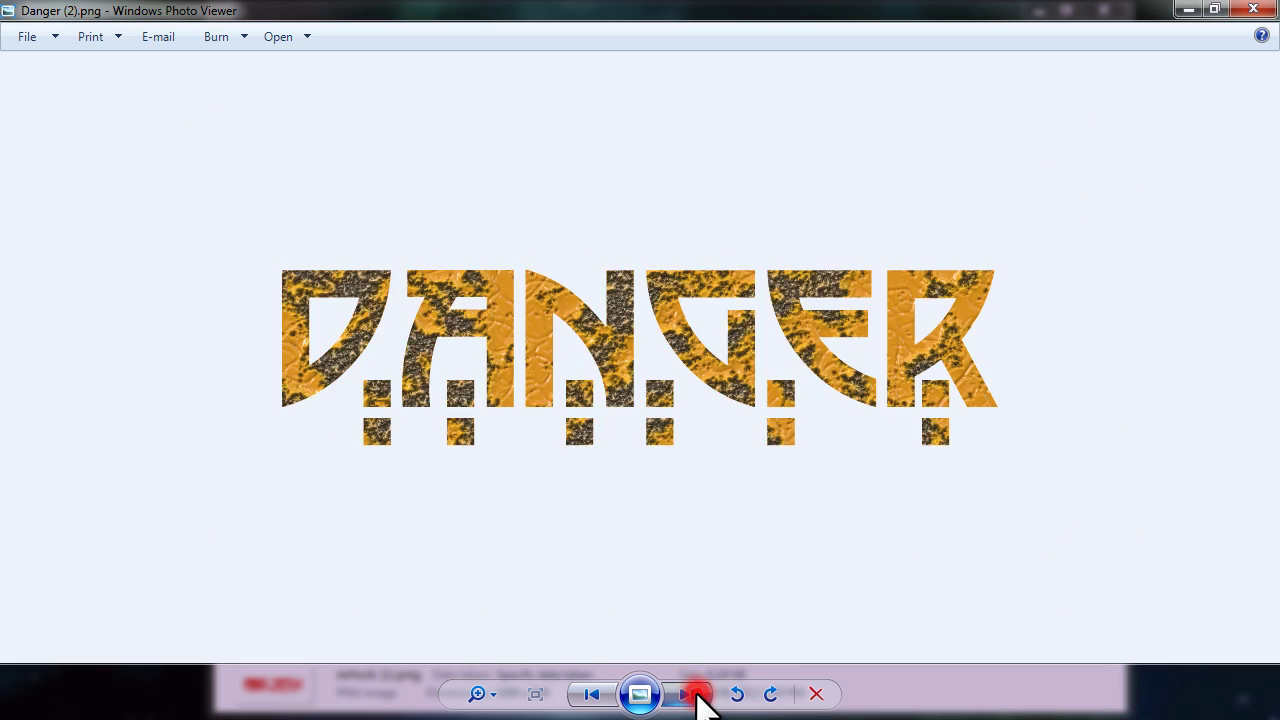
click(697, 695)
click(697, 695)
click(697, 695)
click(697, 695)
click(697, 695)
click(697, 695)
click(697, 695)
click(697, 695)
click(697, 695)
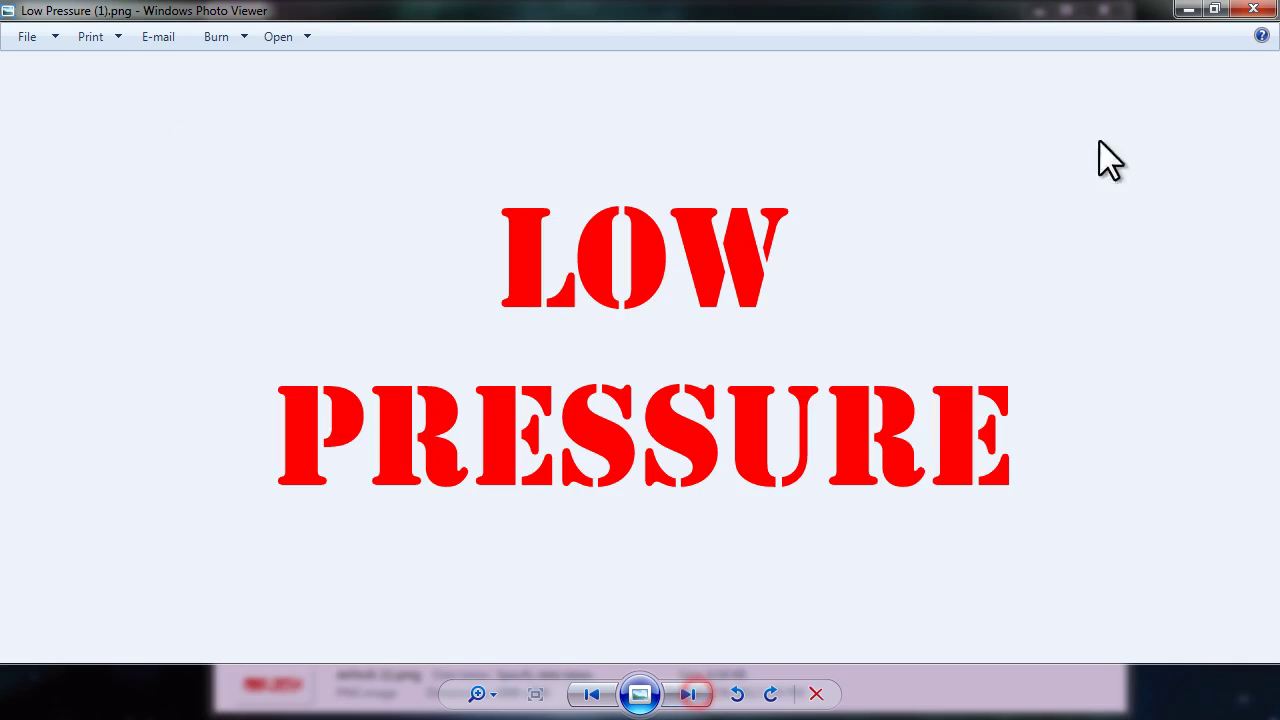
click(1253, 10)
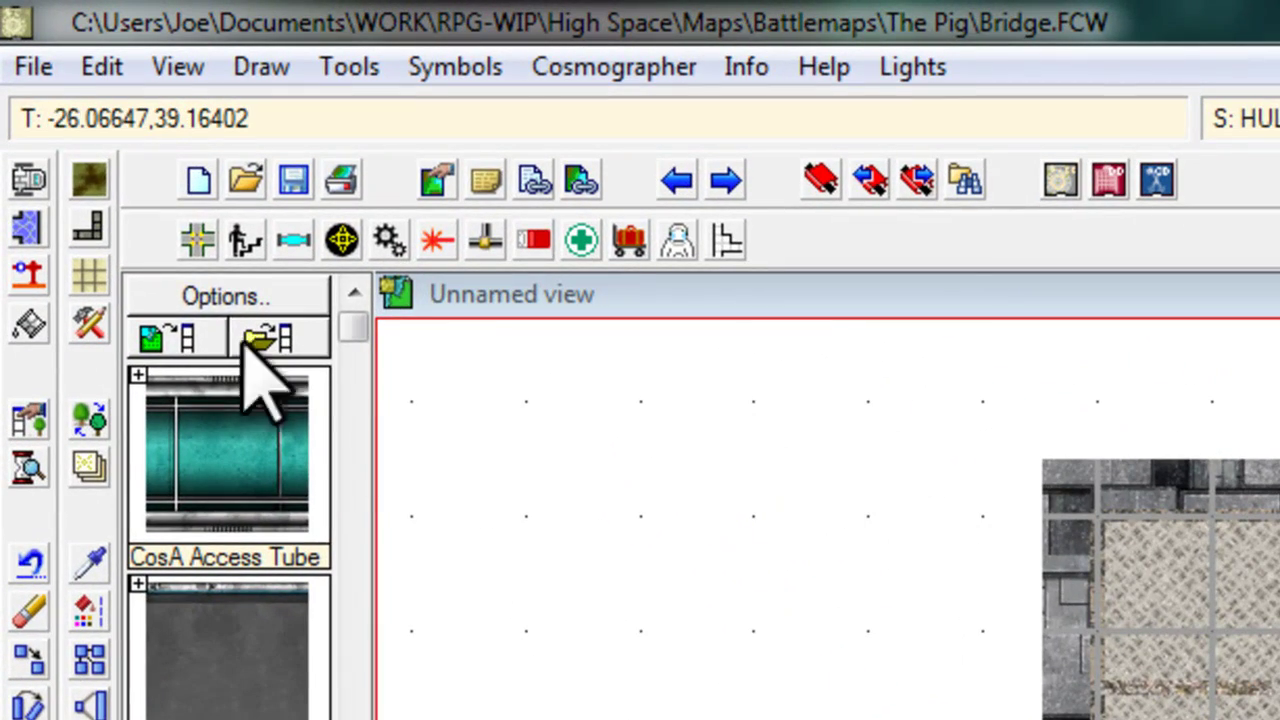
Start a new drawing from the File menu, saving changes to Bridge.FCW first
click(33, 68)
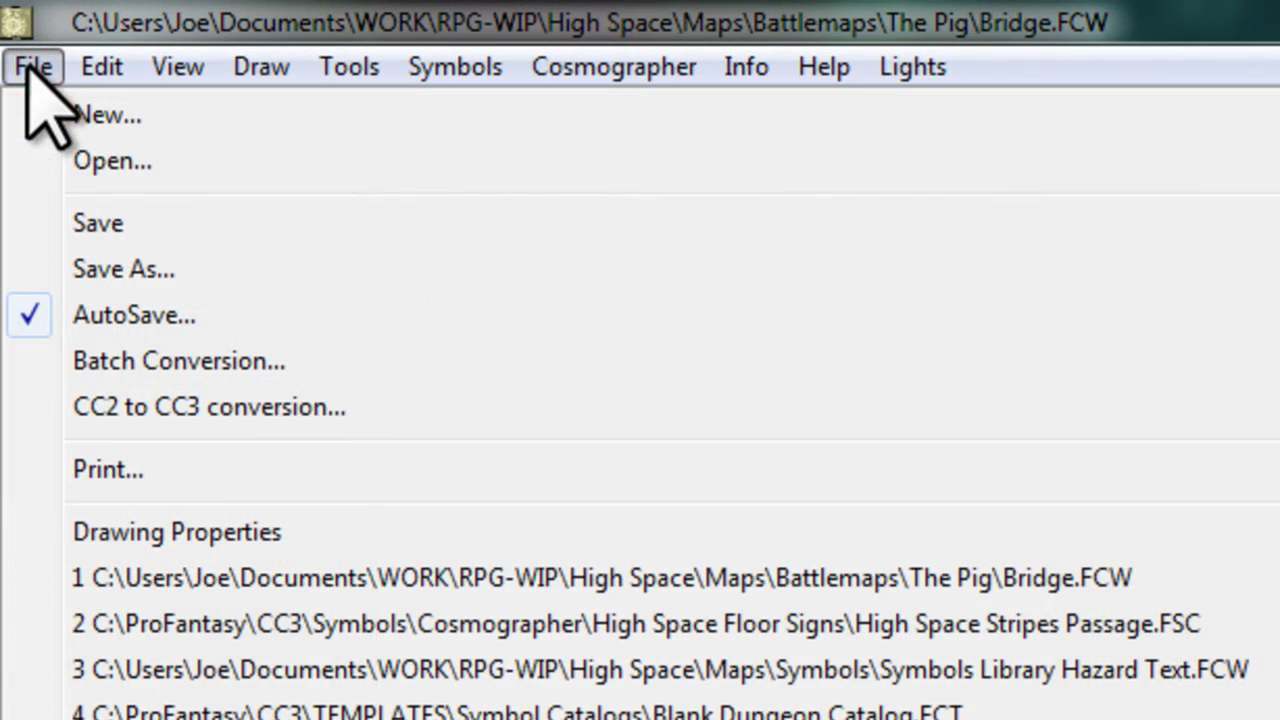
click(78, 113)
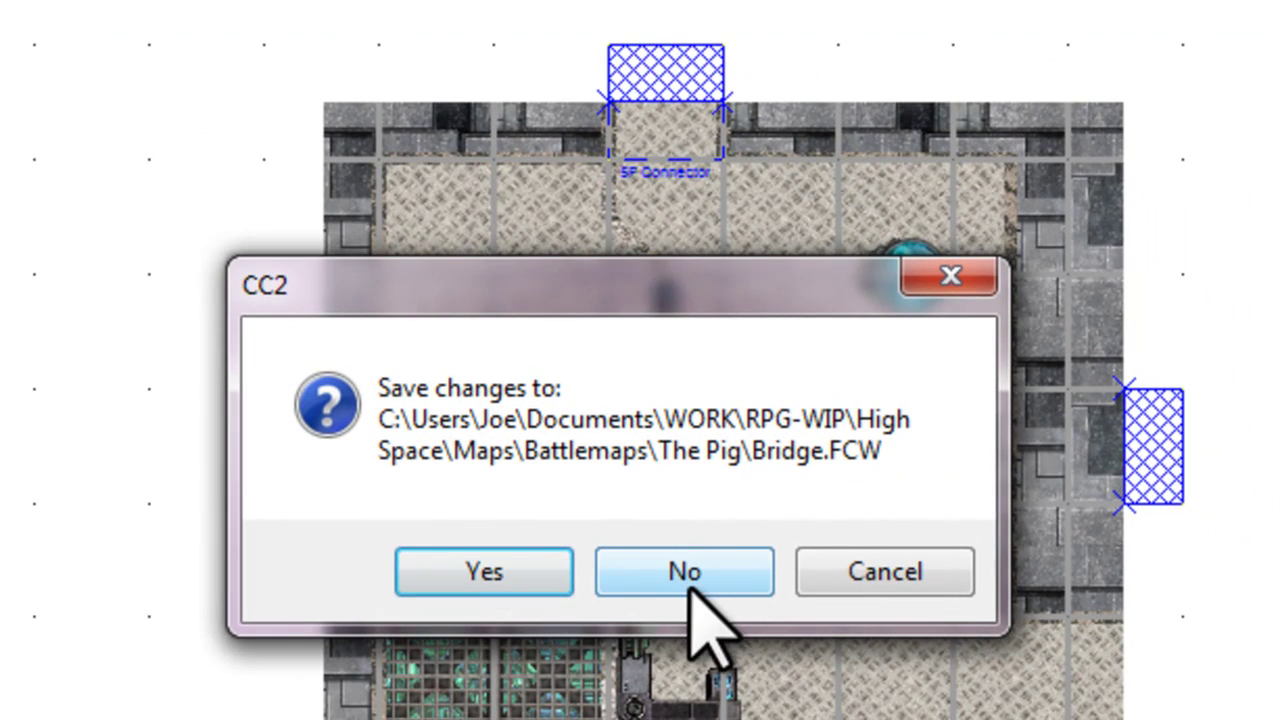
click(553, 570)
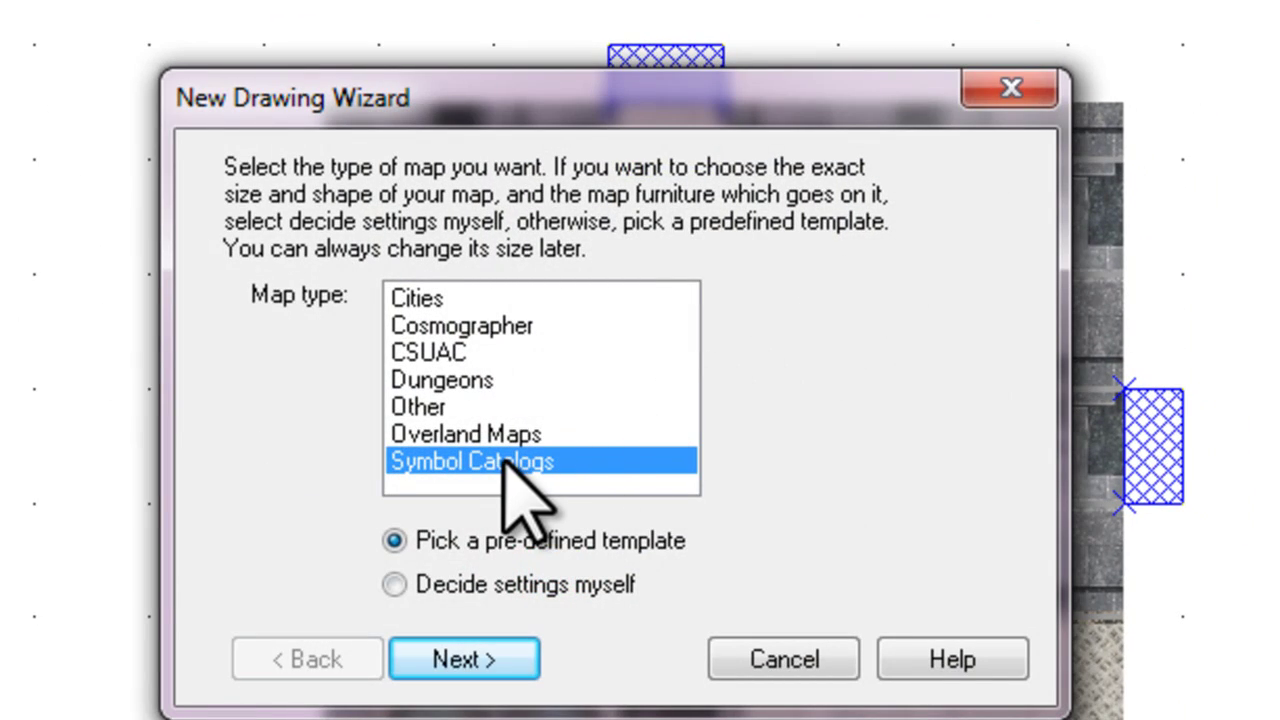
Choose the Symbol Catalogs map type and continue to the catalog templates
click(502, 461)
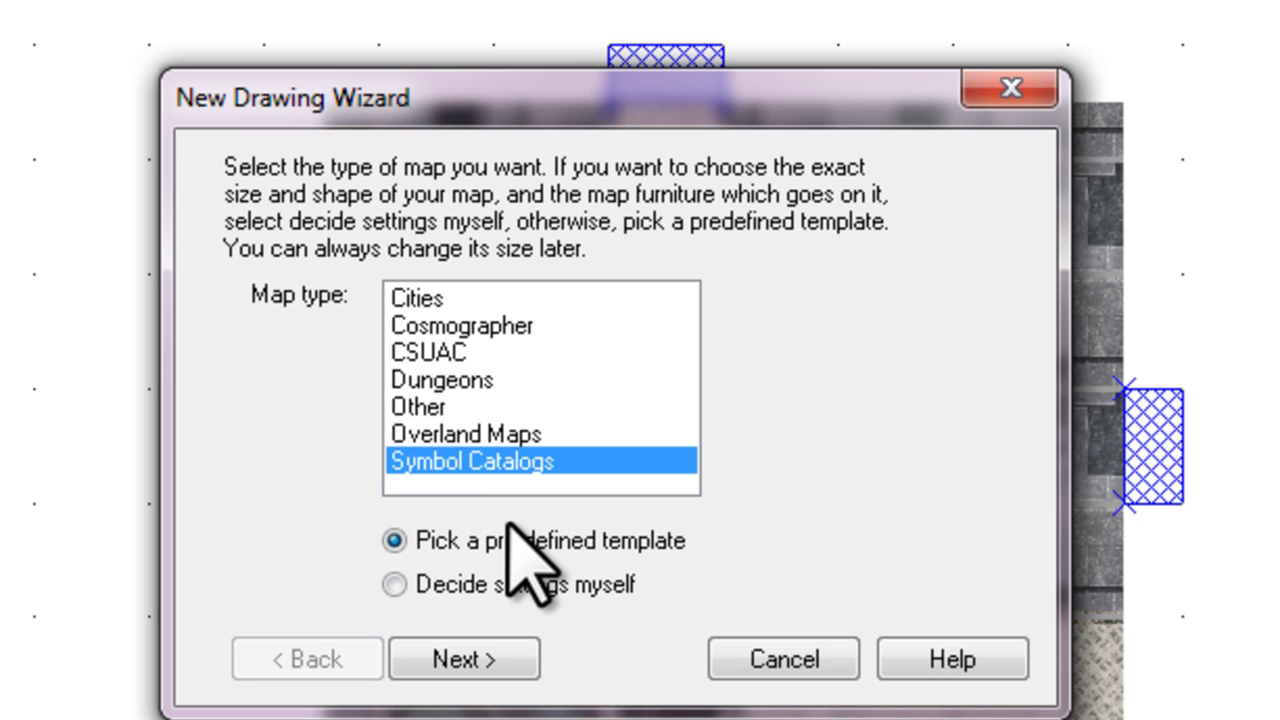
click(486, 668)
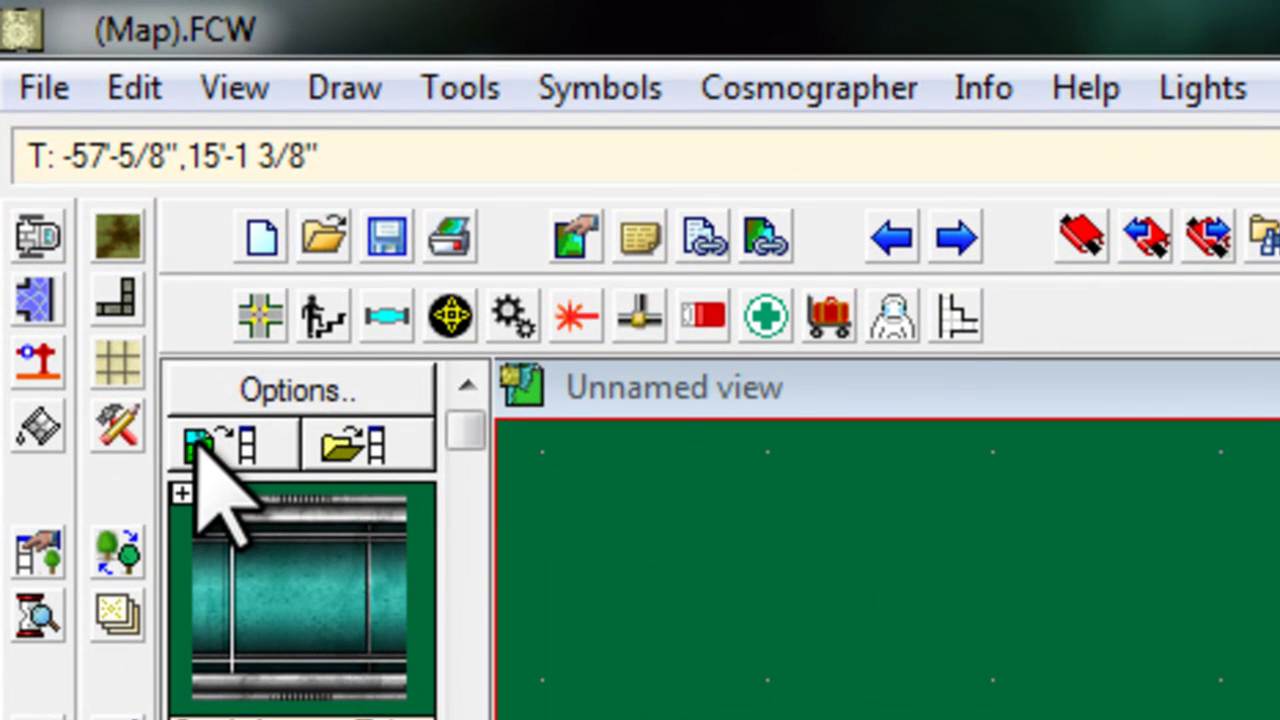
Toggle the symbol panel between used-in-map and full catalog and scroll through its symbols
click(200, 447)
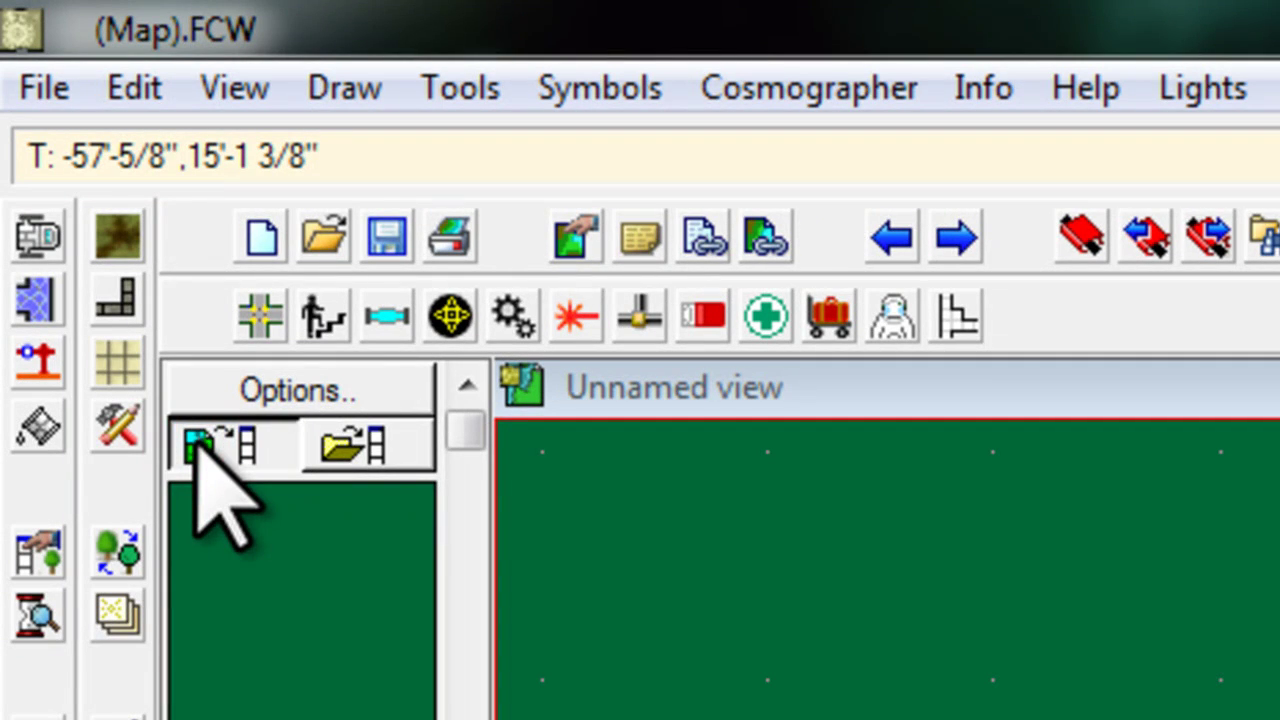
click(200, 447)
click(200, 447)
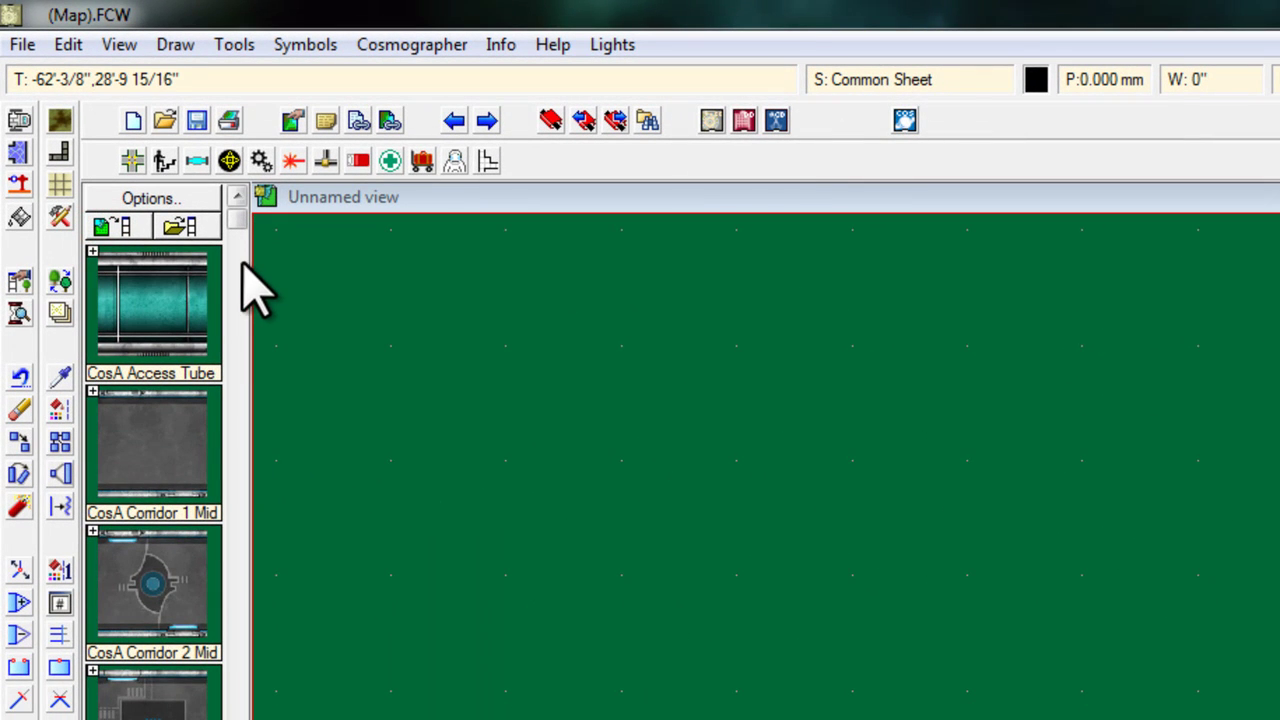
click(454, 527)
click(238, 425)
click(238, 545)
click(238, 657)
click(238, 665)
drag(240, 665, 246, 223)
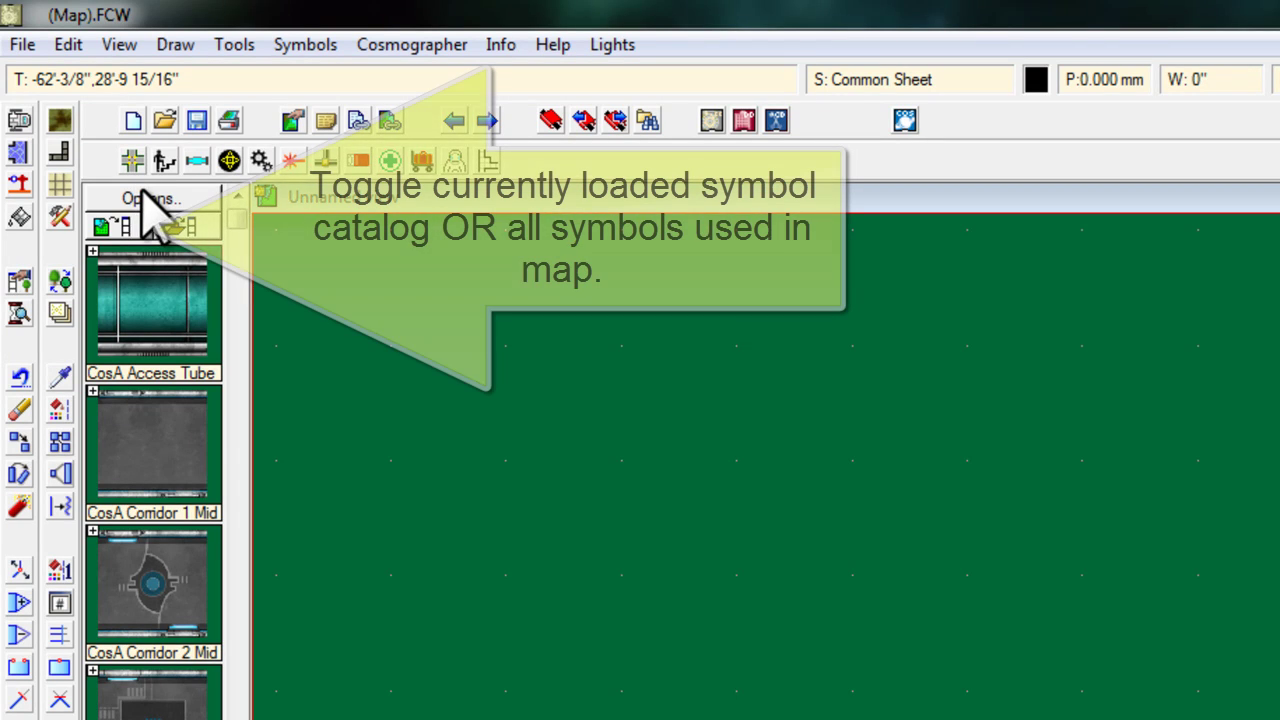
Place a CosA Corridor 1 Mid symbol on the map
click(106, 228)
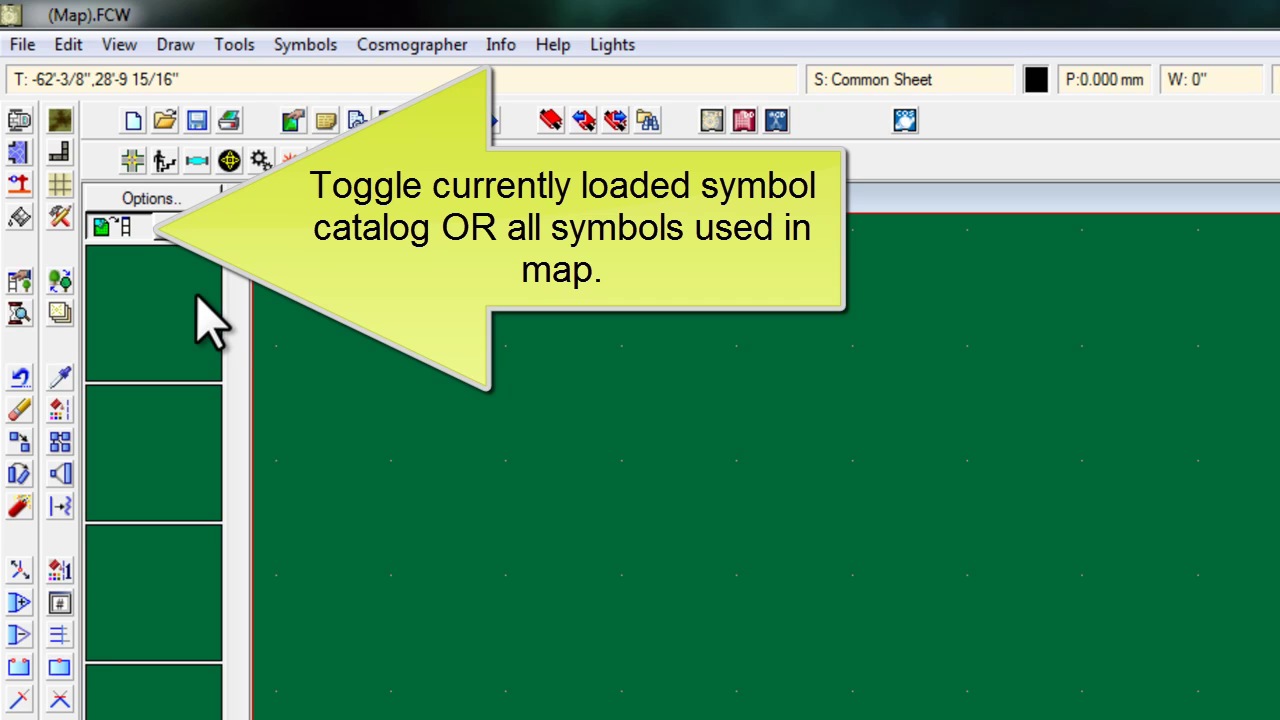
click(101, 230)
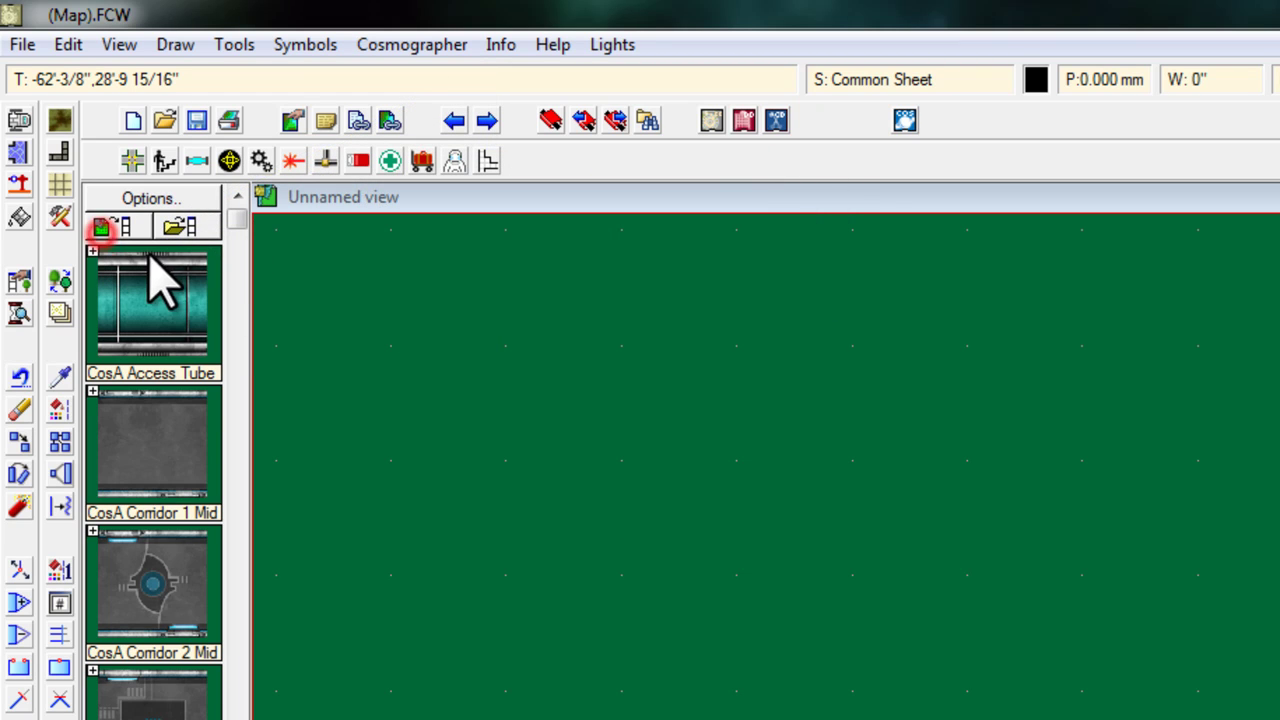
click(170, 470)
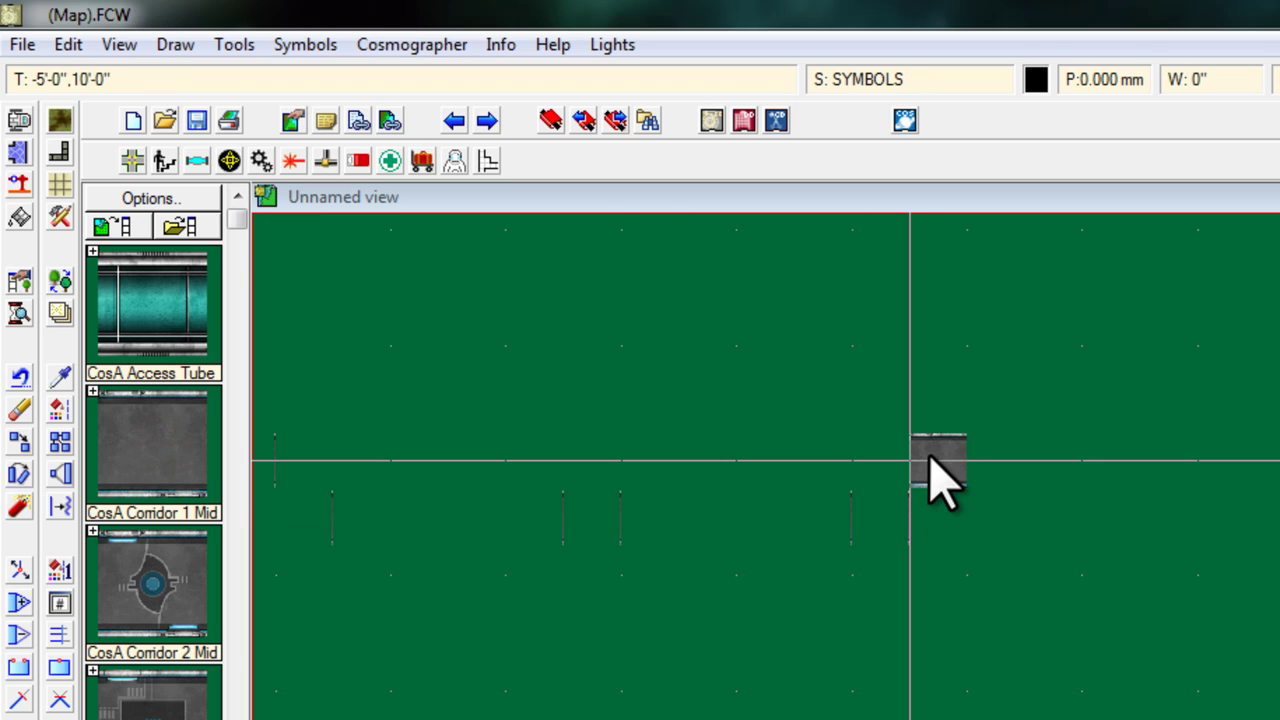
click(934, 460)
Place a CosA Corridor 2 Mid beside the corridor and list only symbols used in the map
click(105, 228)
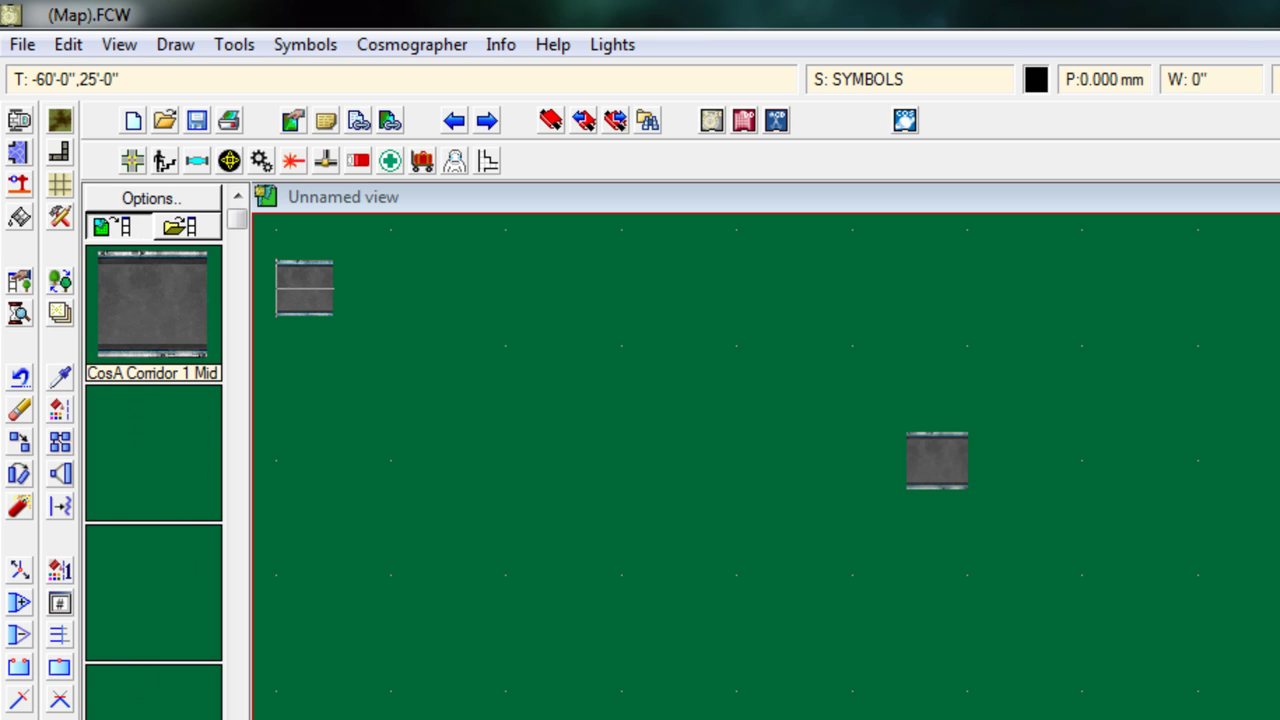
click(101, 227)
click(157, 458)
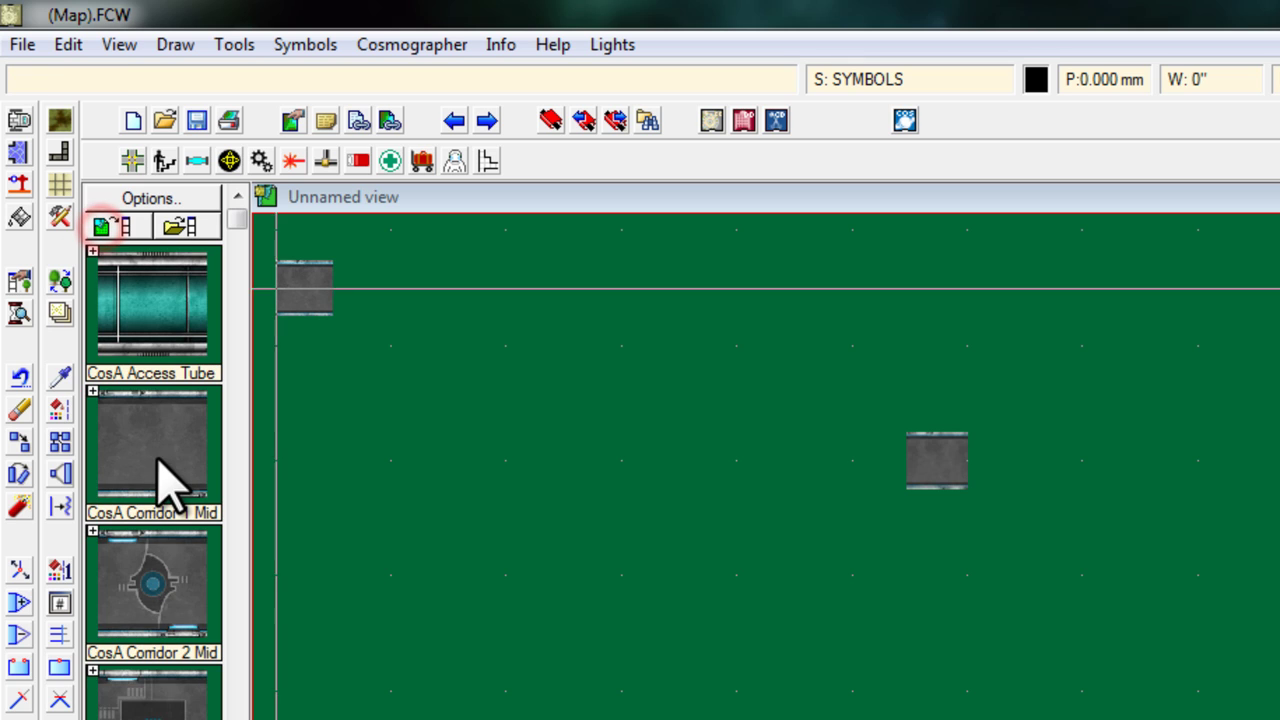
click(125, 585)
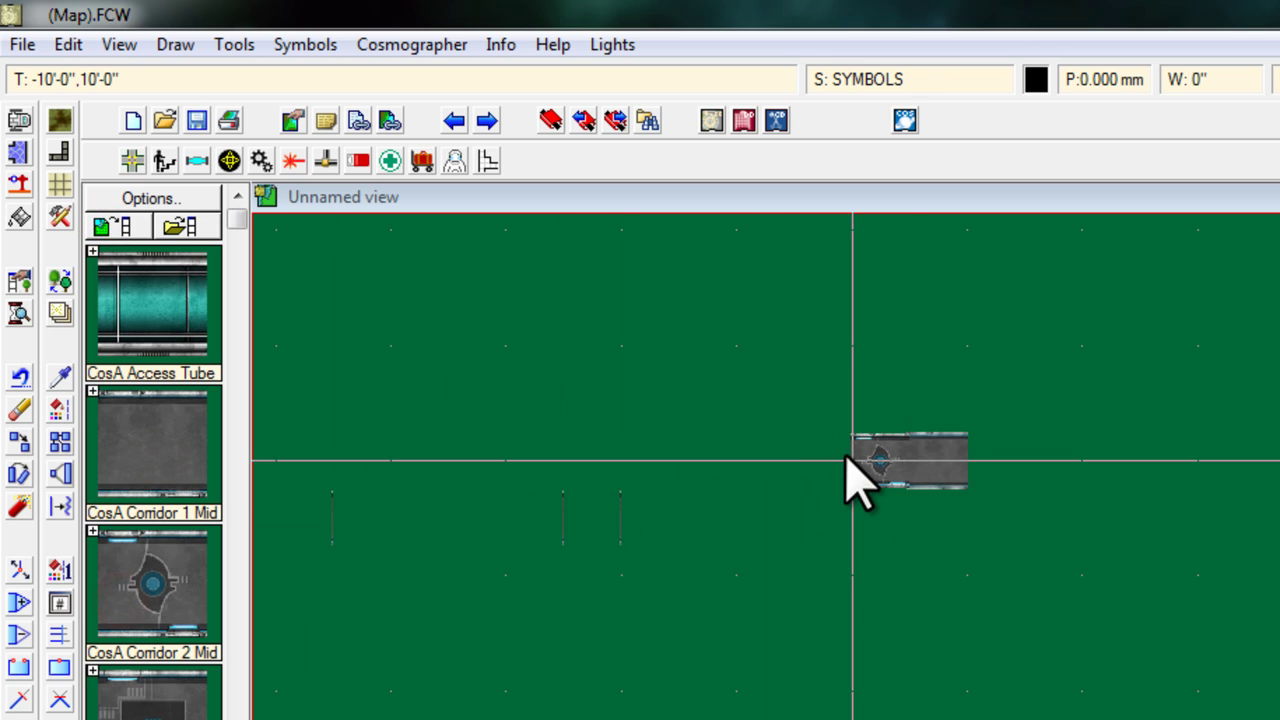
click(849, 455)
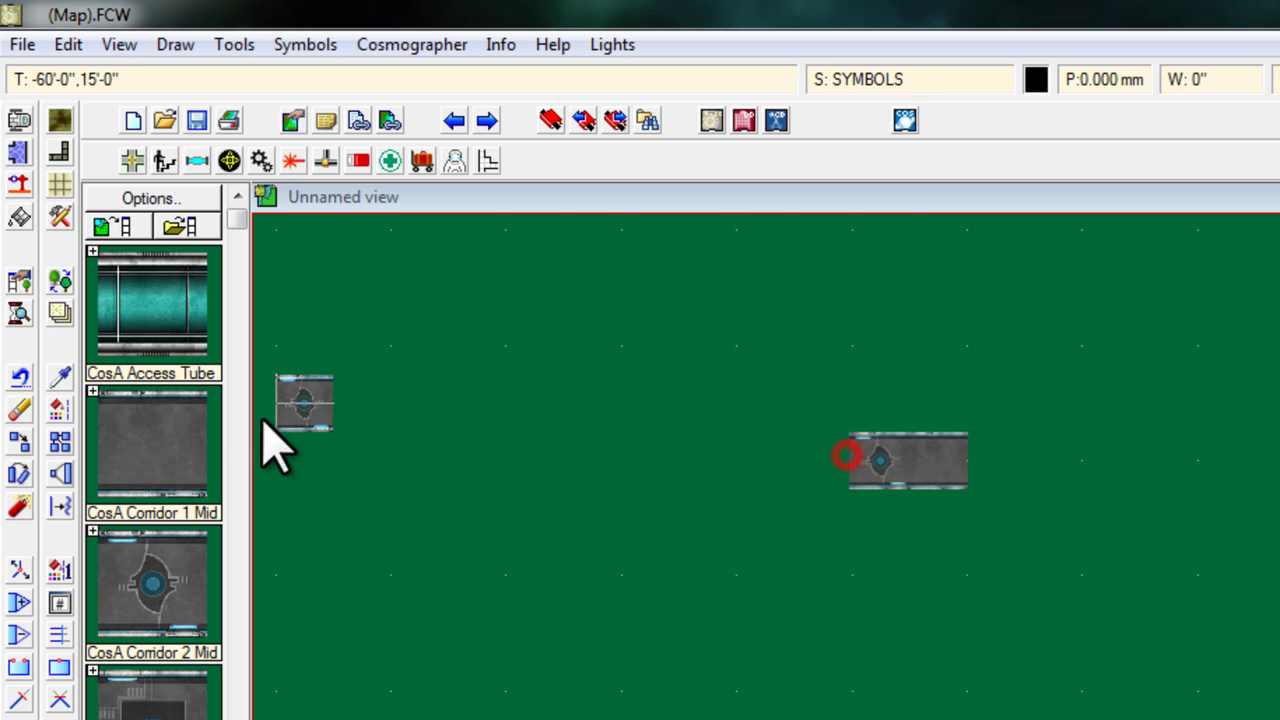
click(108, 228)
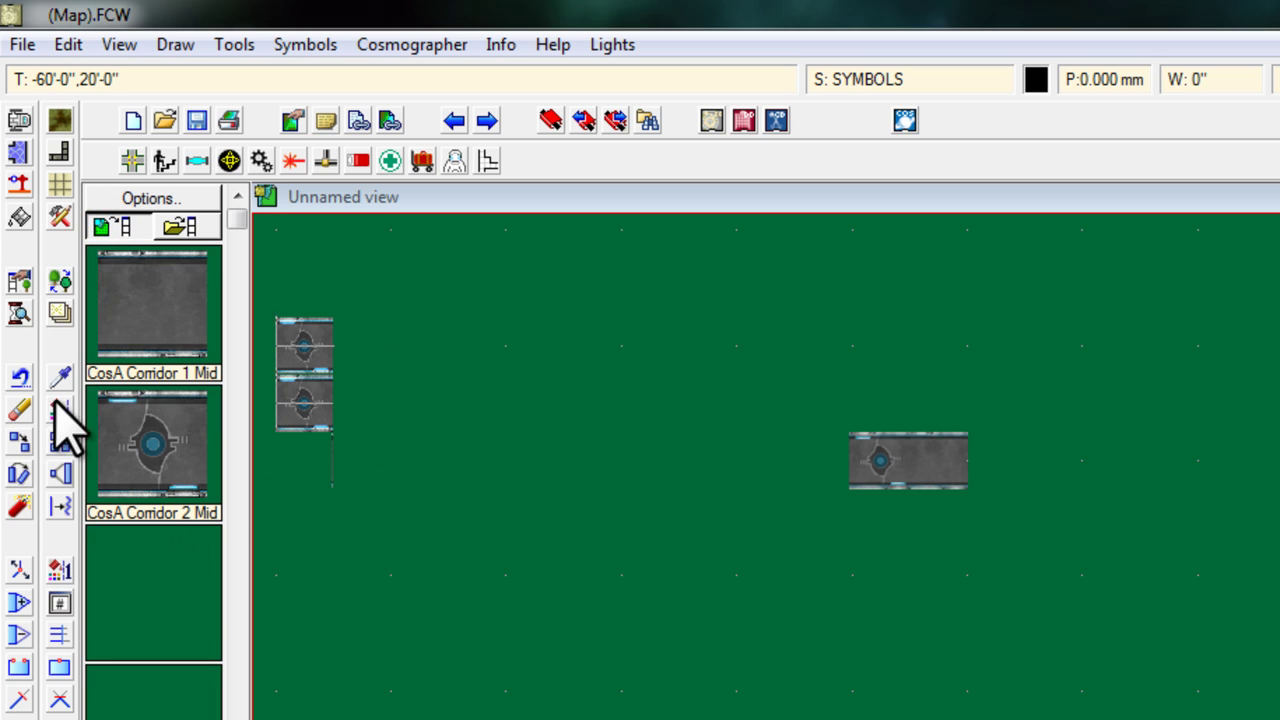
Start erasing the placed corridor symbols, then abandon the first selection
click(19, 409)
click(763, 356)
click(1129, 551)
right_click(918, 462)
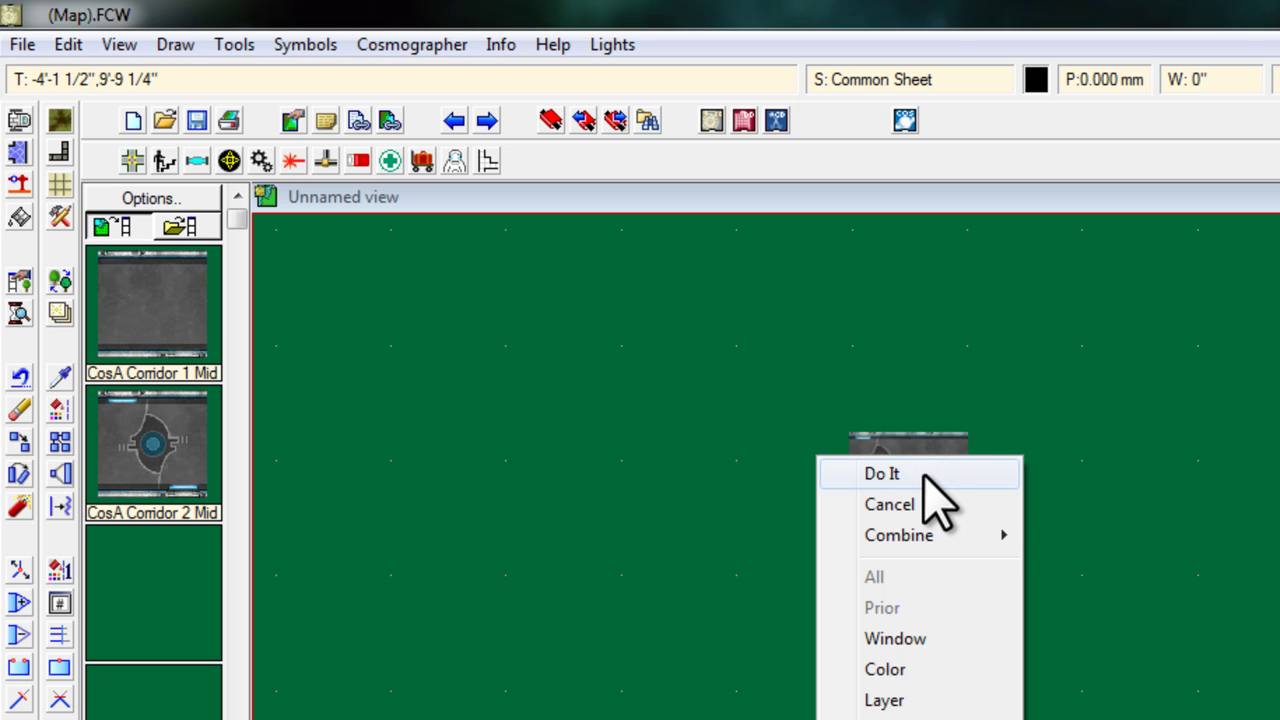
click(14, 410)
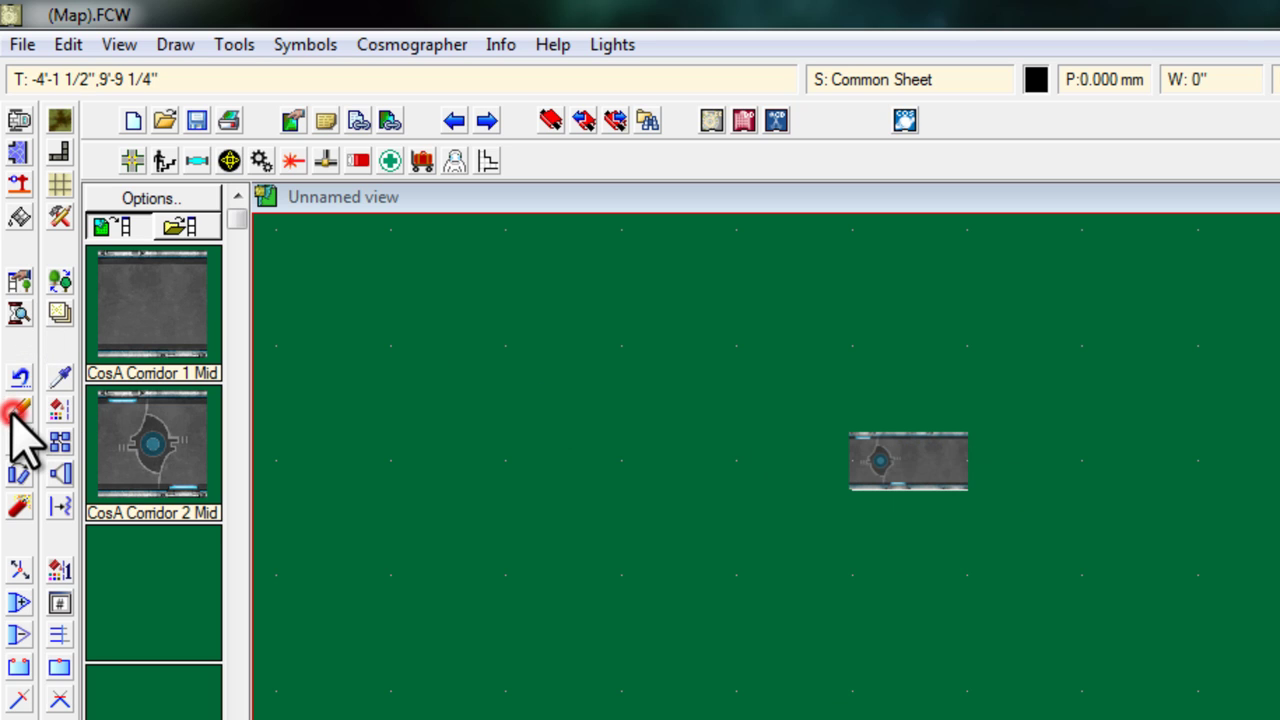
Erase the corridor symbols with a window selection and refresh the symbol list
click(20, 408)
click(804, 384)
click(1021, 523)
right_click(934, 432)
click(933, 443)
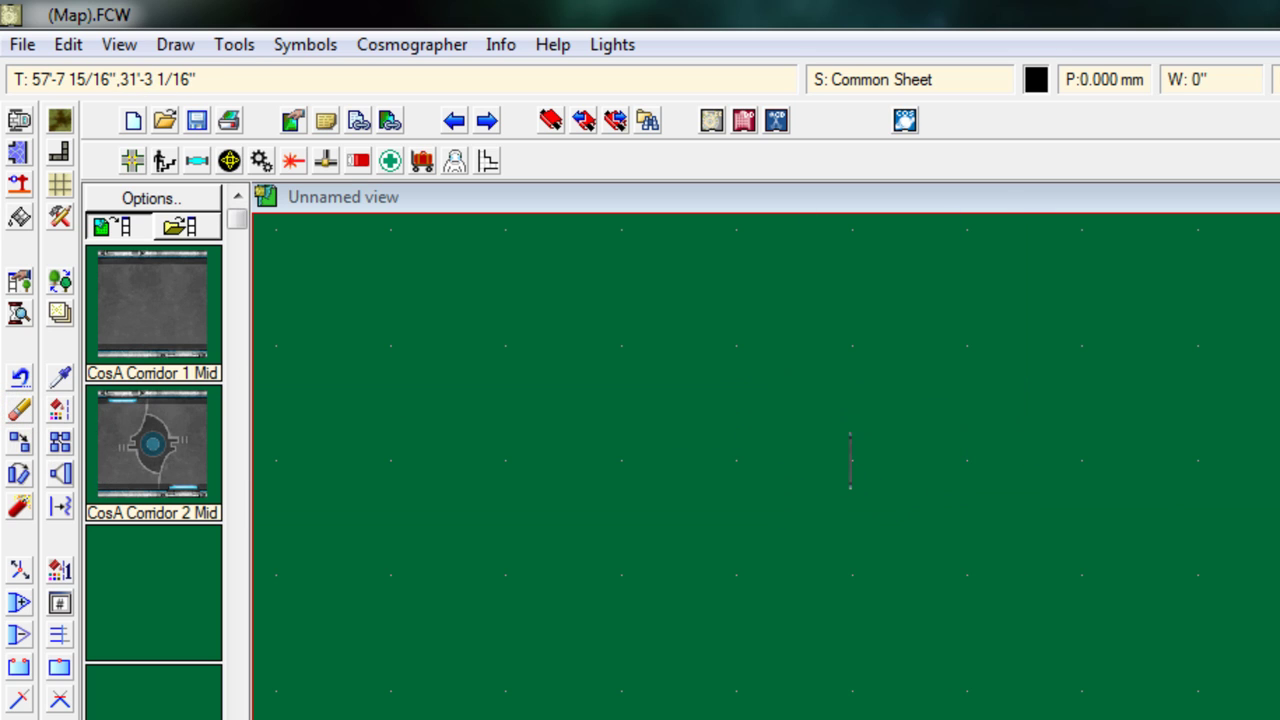
click(101, 227)
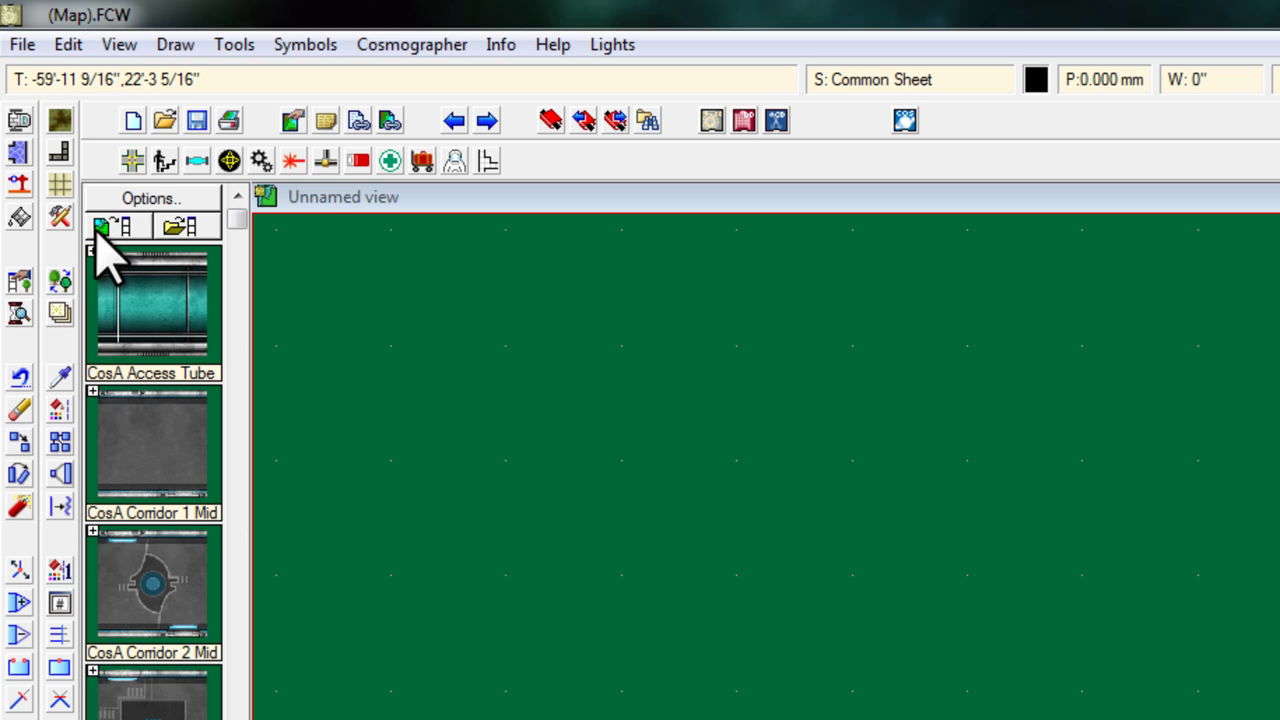
click(99, 228)
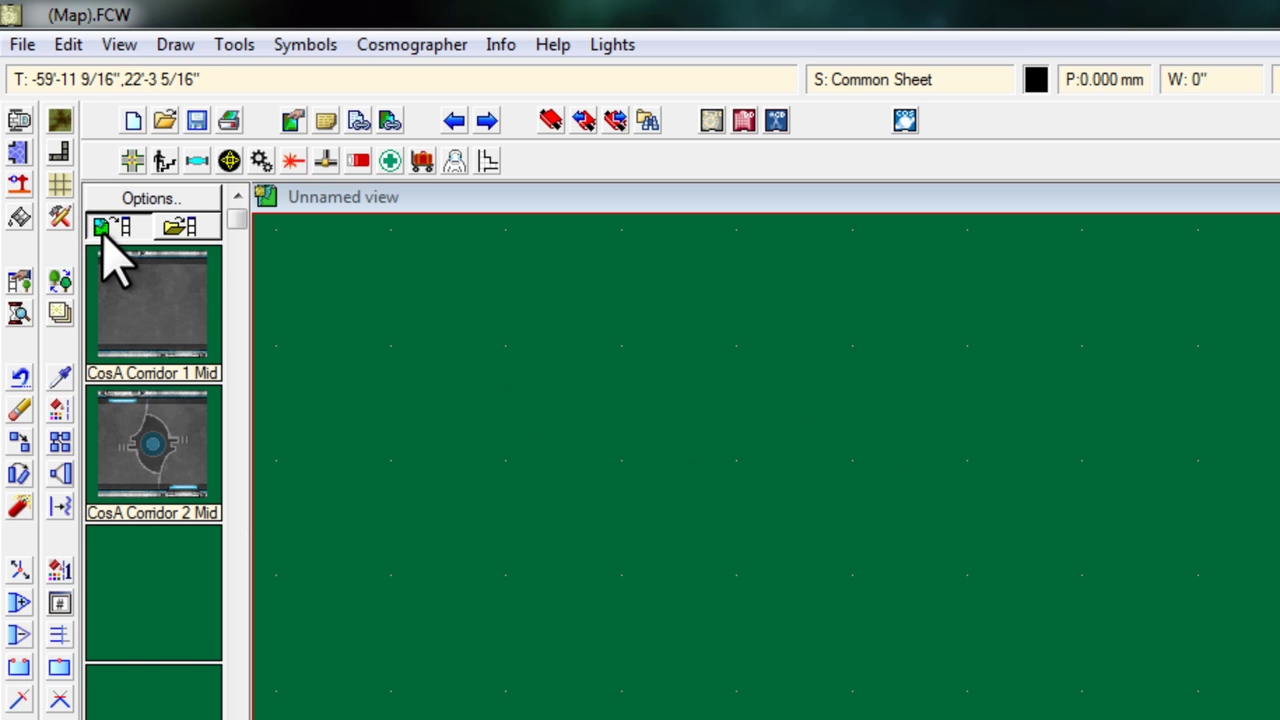
Run Symbols > Purge Symbols, confirm with Yes, and refresh the emptied symbol list
click(305, 44)
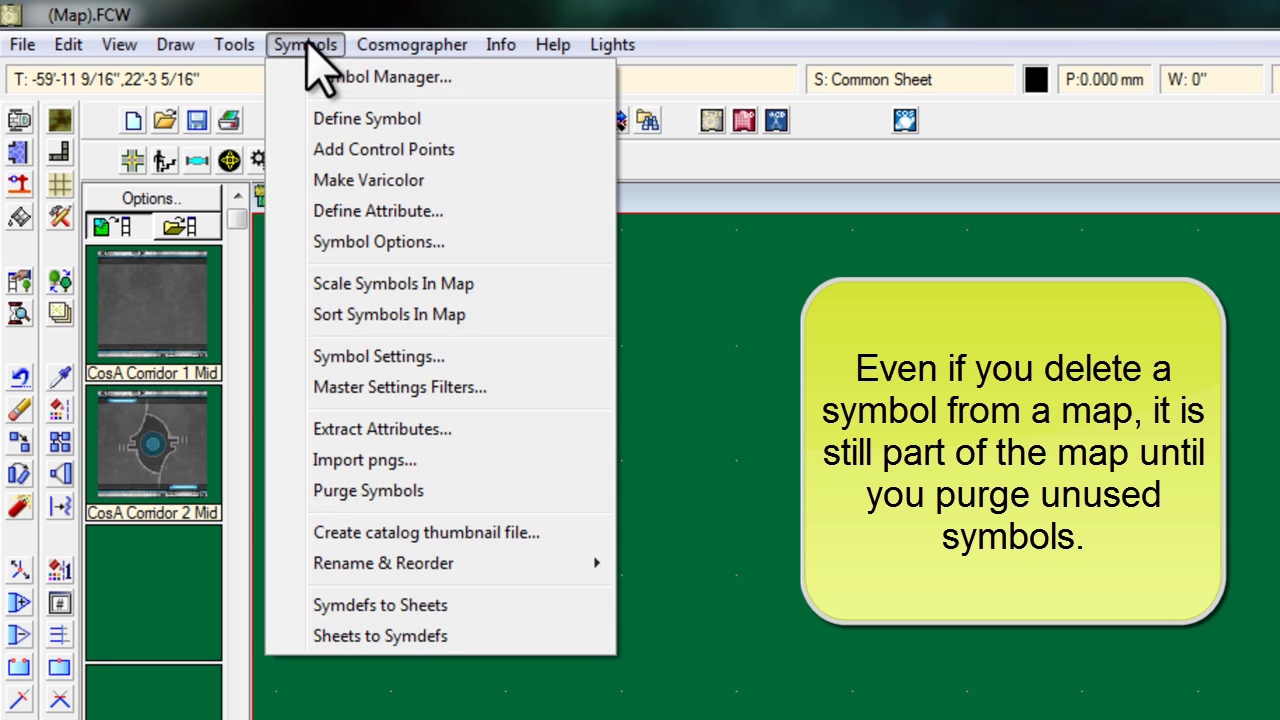
click(333, 490)
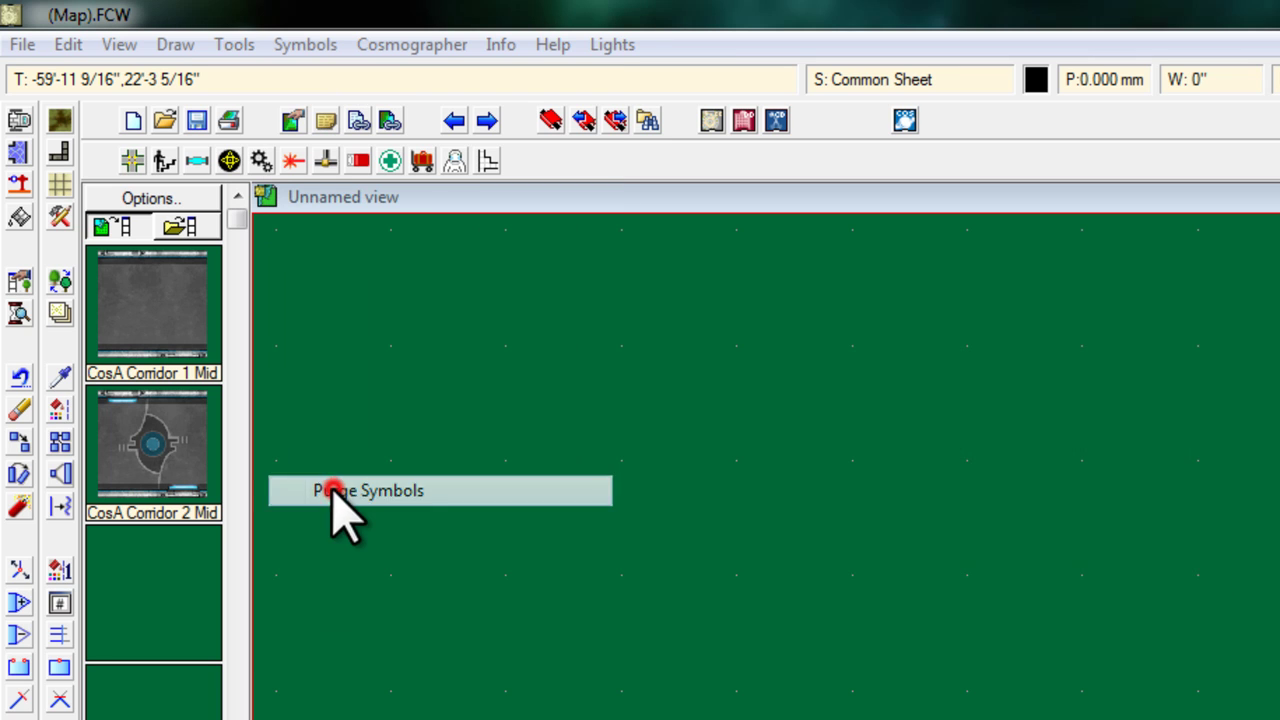
click(893, 654)
click(107, 226)
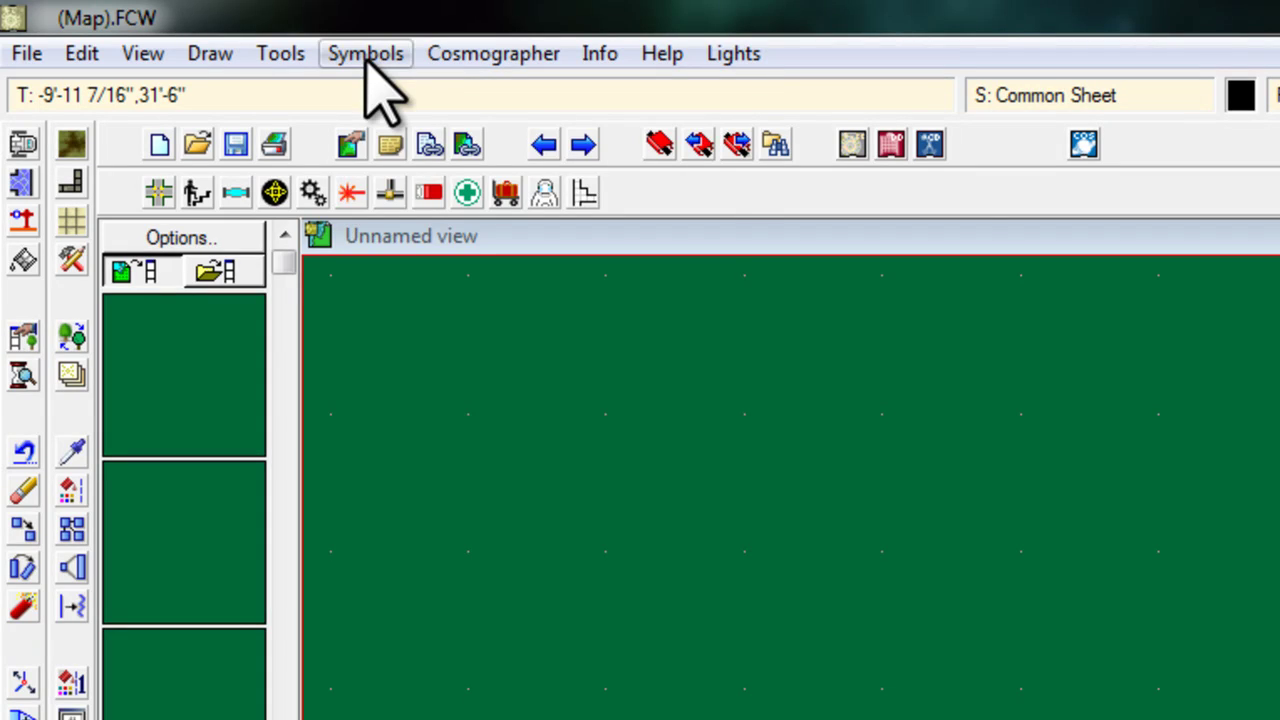
click(366, 55)
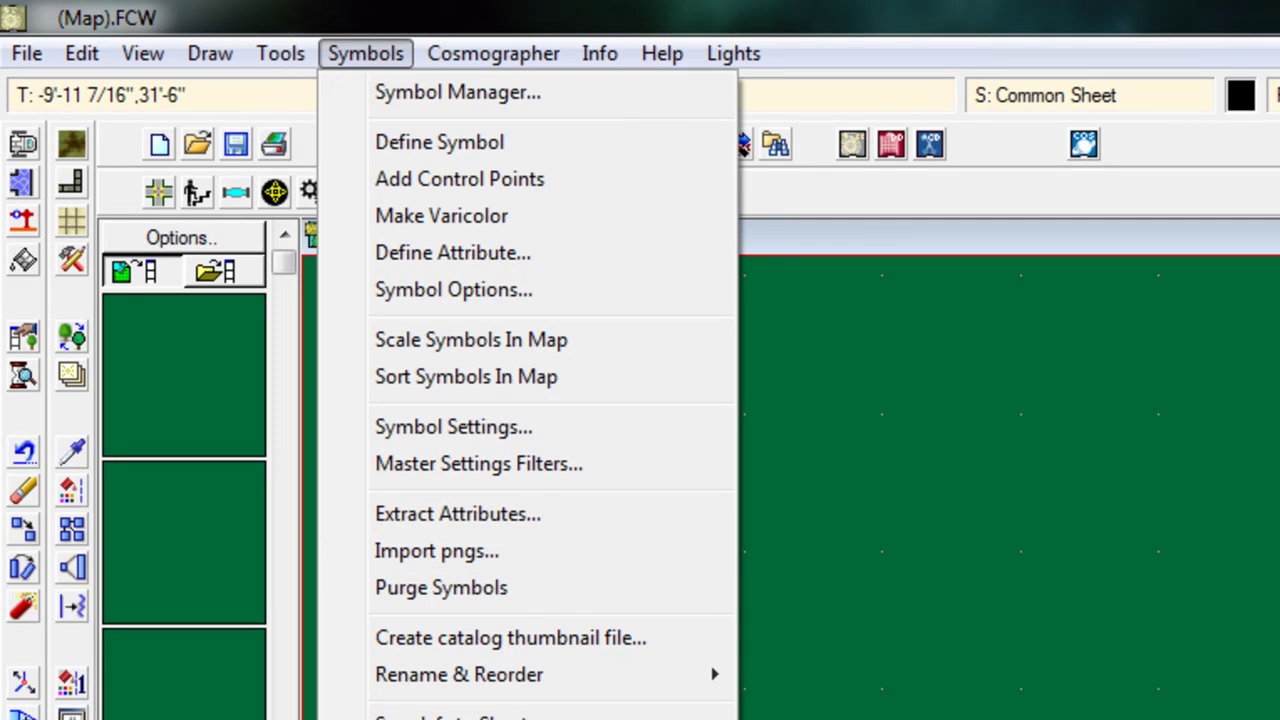
Copy the Hazard Text folder from the Documents Symbols folder
key(Escape)
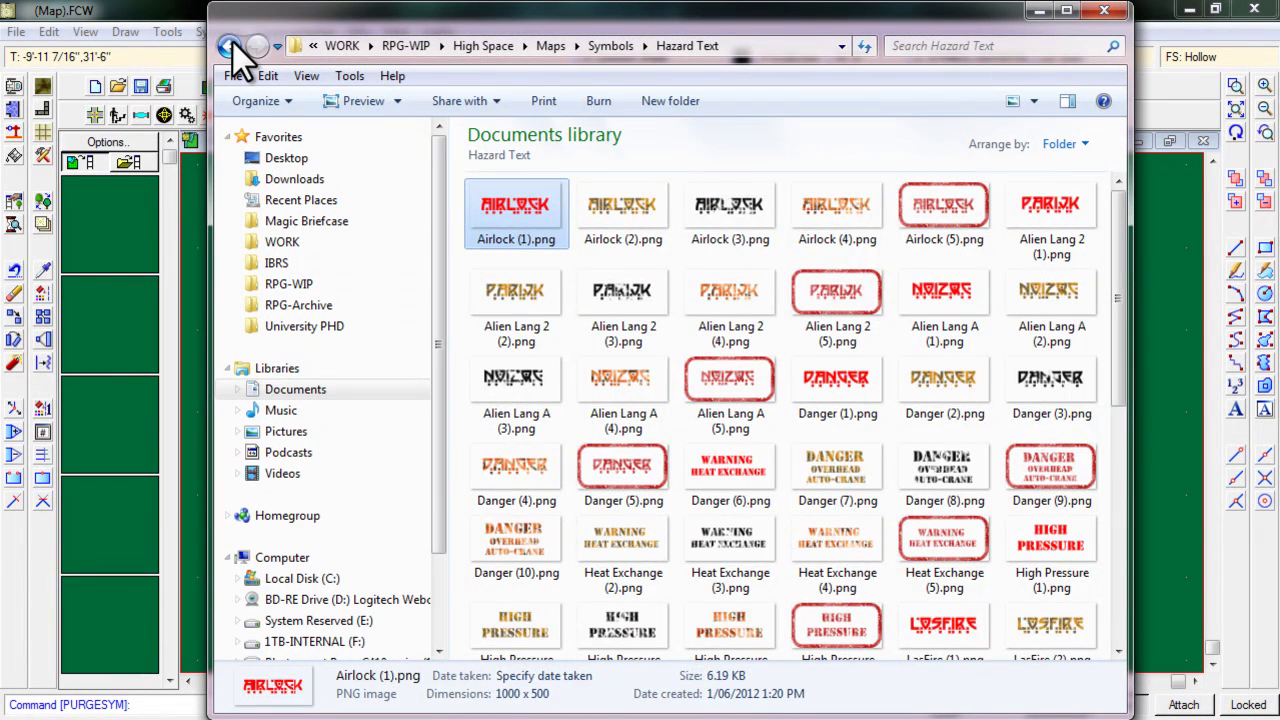
click(230, 45)
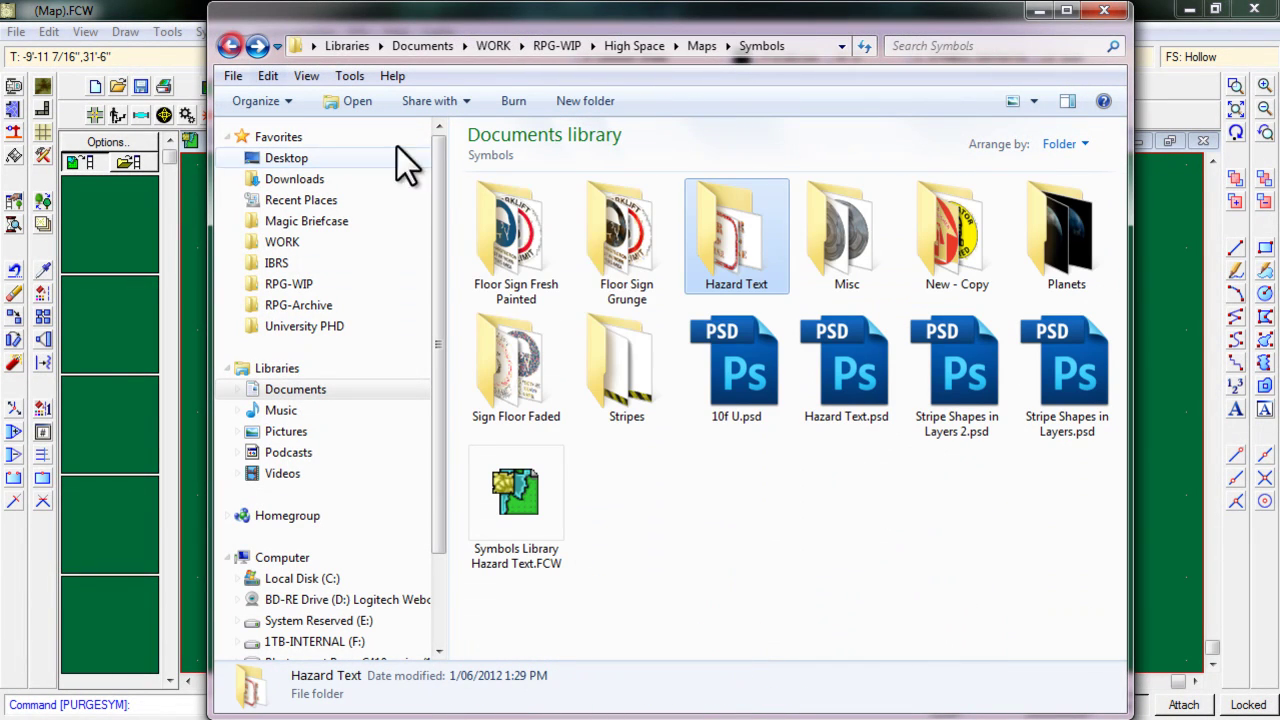
right_click(711, 200)
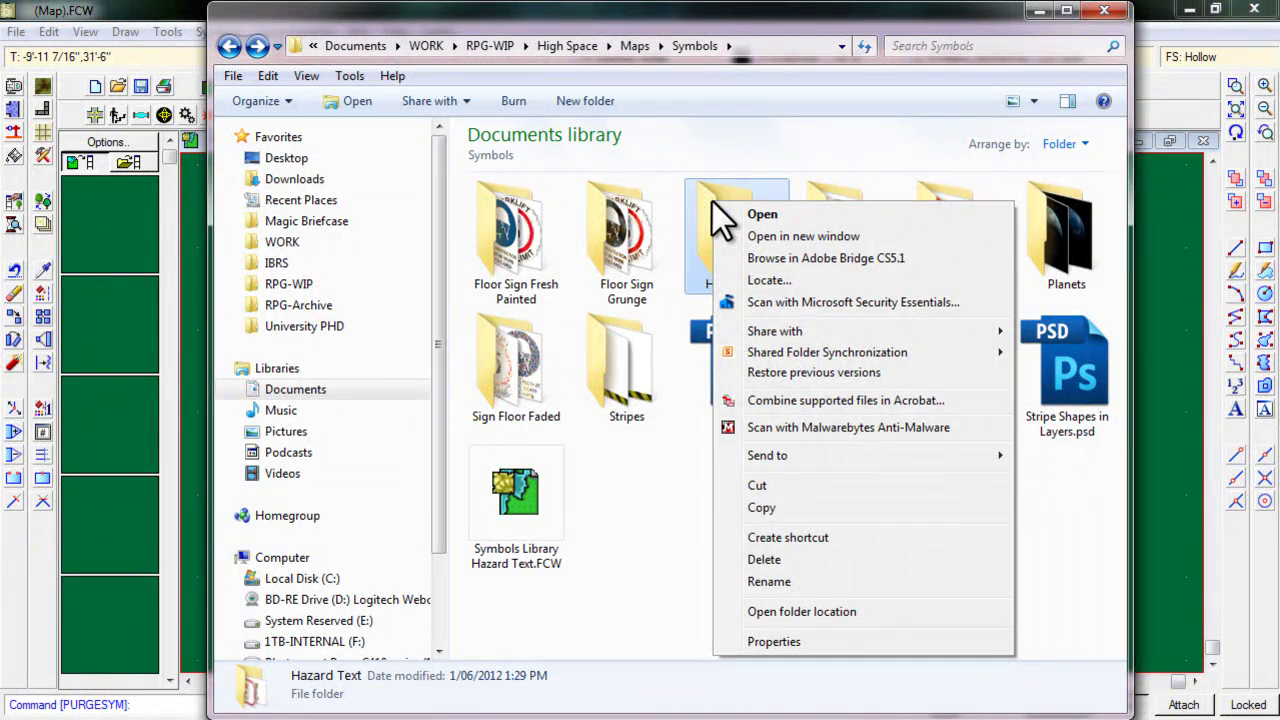
click(761, 509)
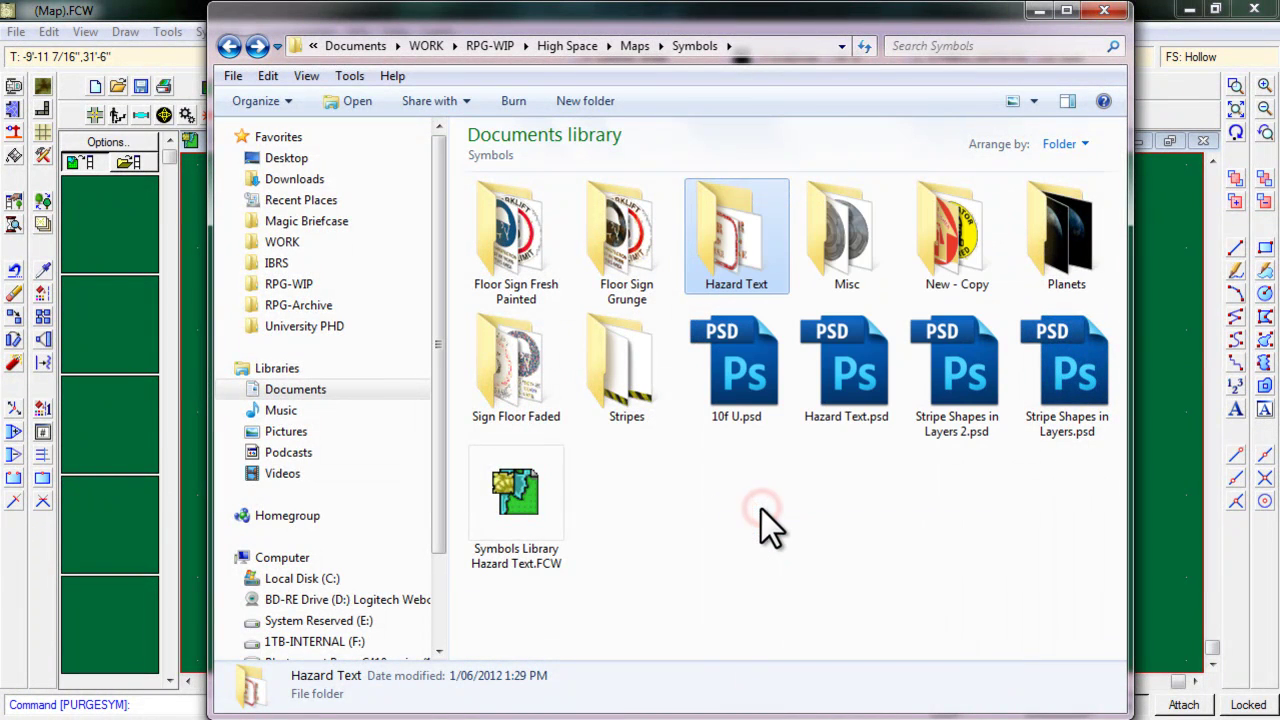
Browse to Local Disk (C:), look into Program Files, and return to the drive root
scroll(430, 532, down, 2)
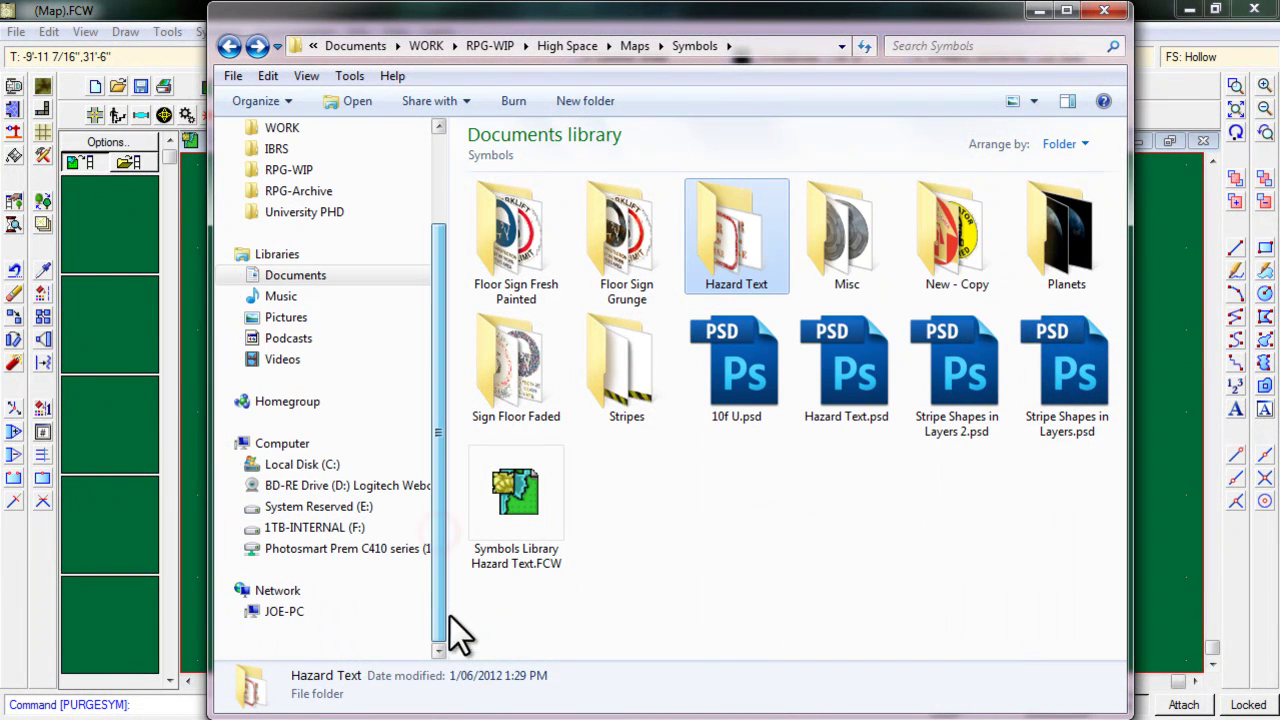
click(300, 465)
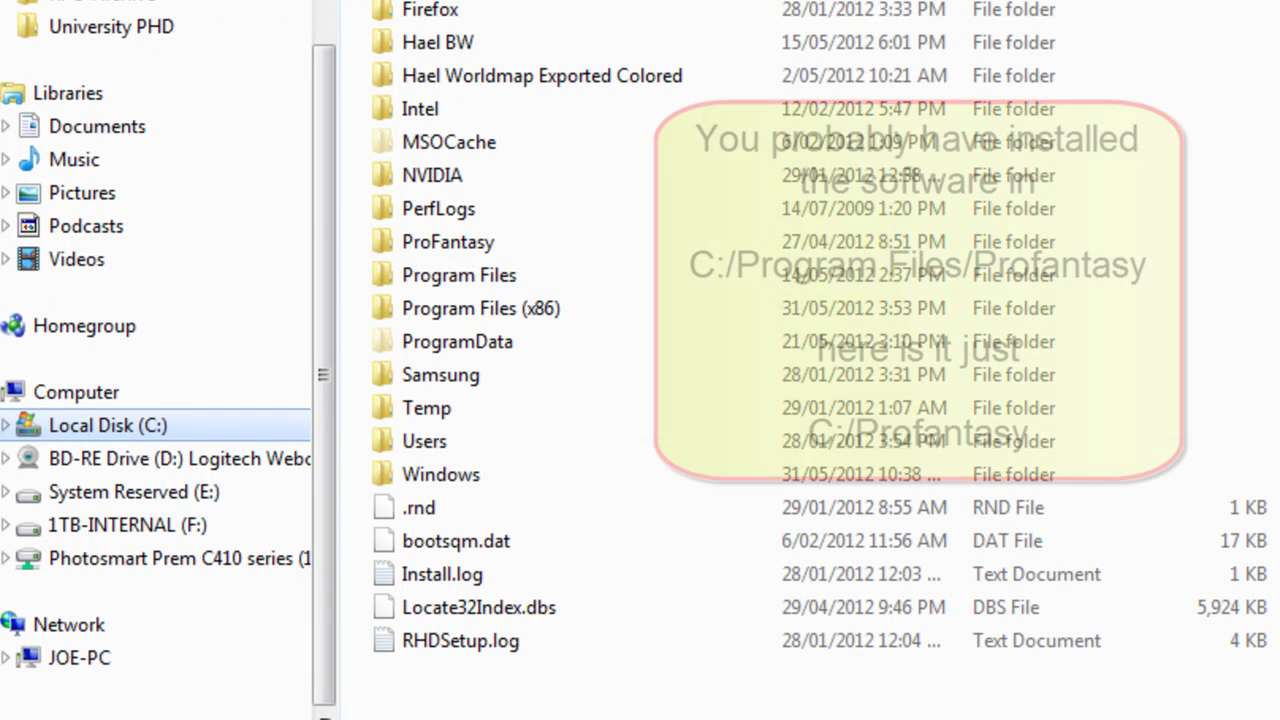
double_click(437, 272)
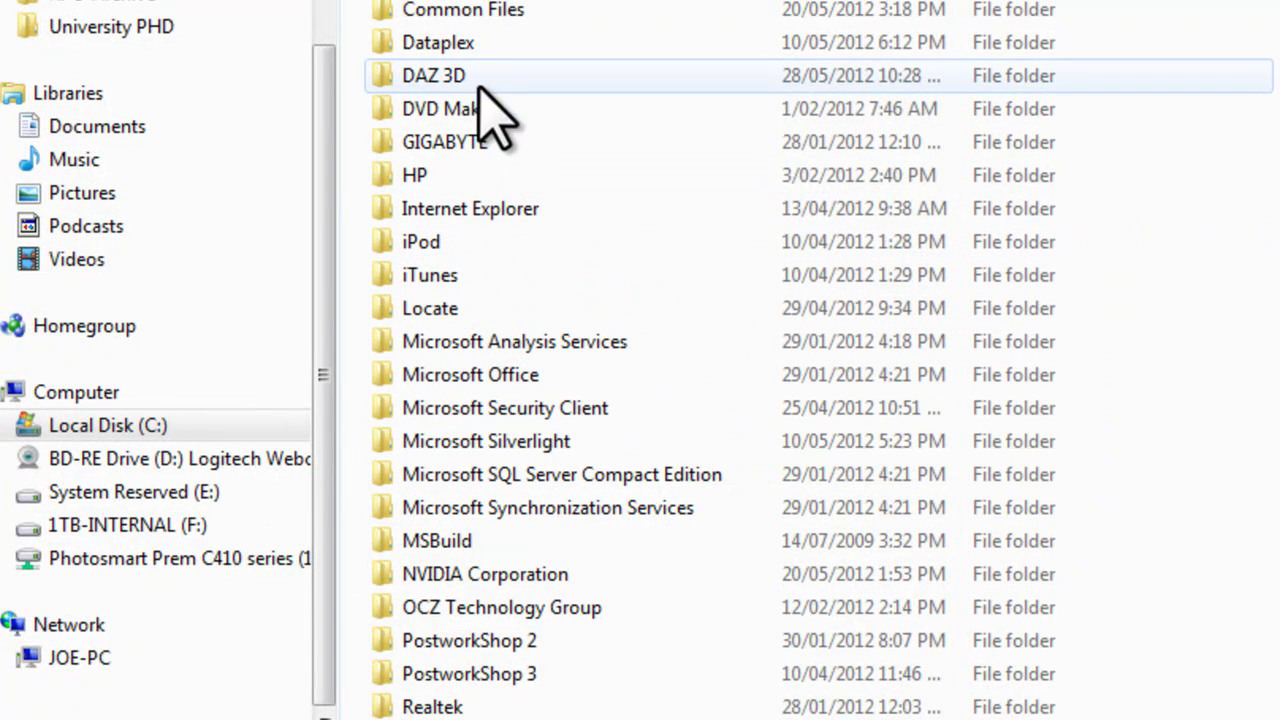
key(alt+Left)
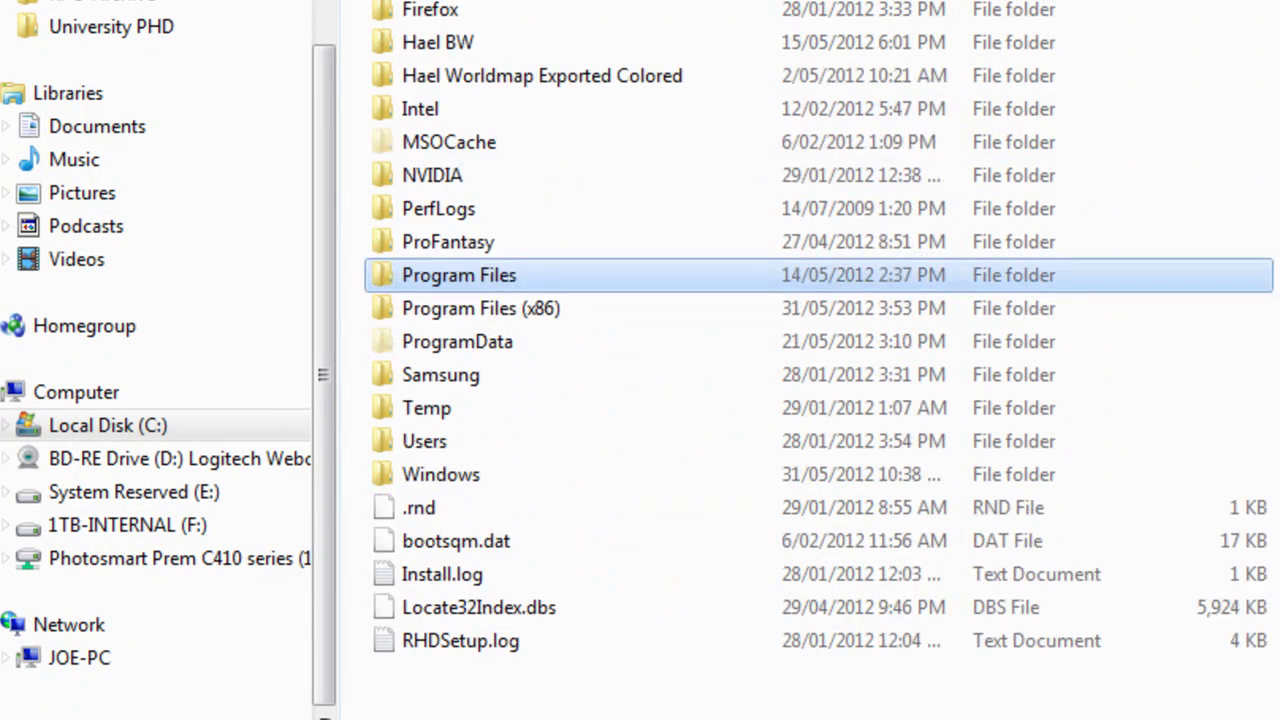
Navigate into C:\ProFantasy\CC3\Symbols\Cosmographer
double_click(457, 236)
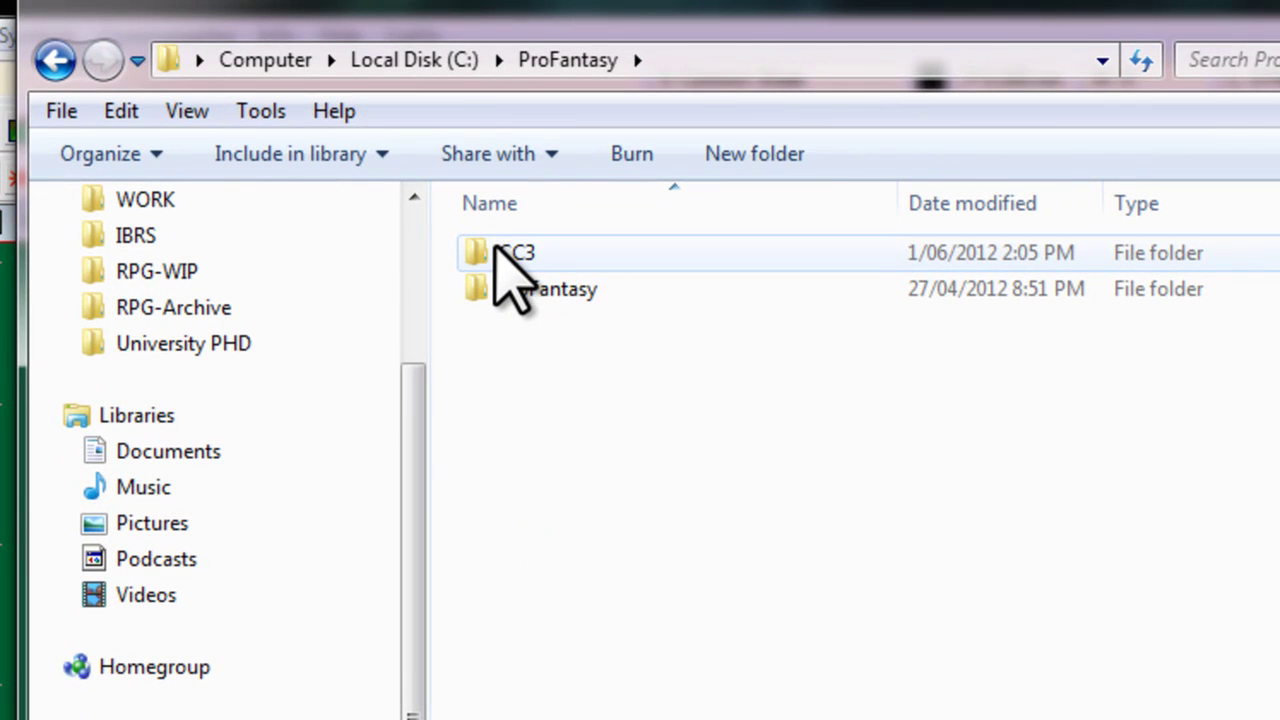
click(494, 252)
click(494, 252)
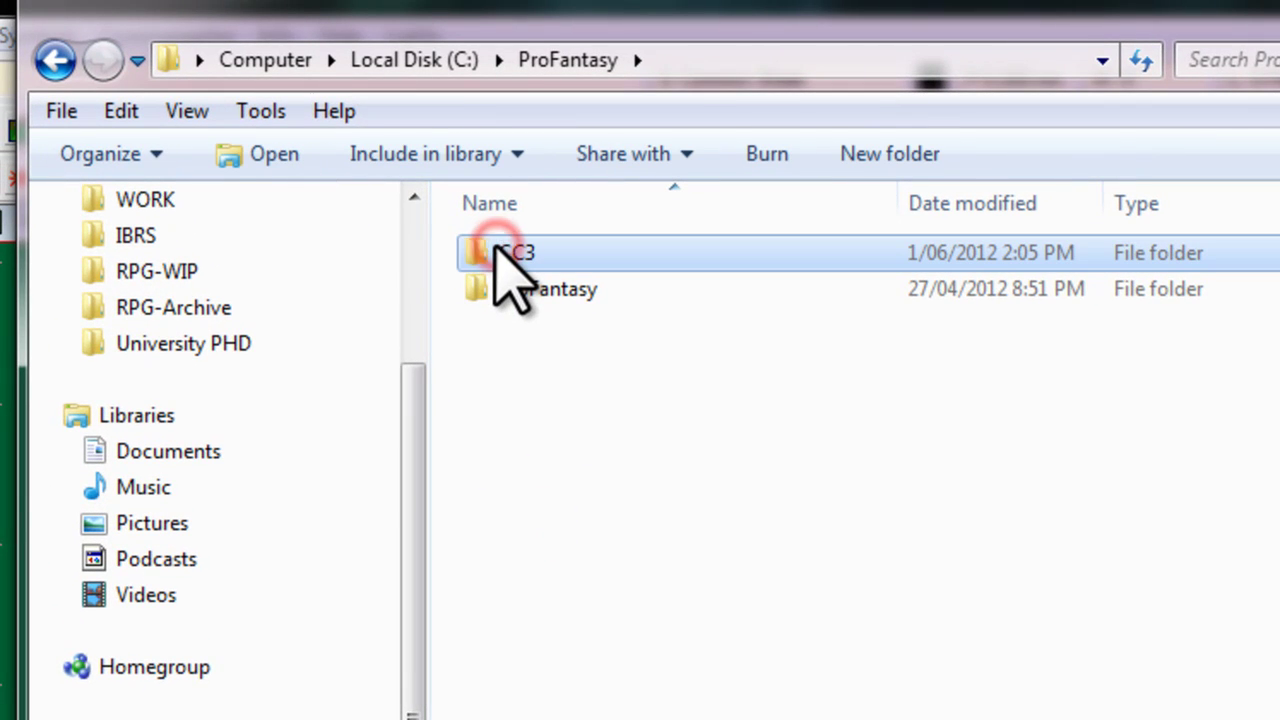
double_click(468, 250)
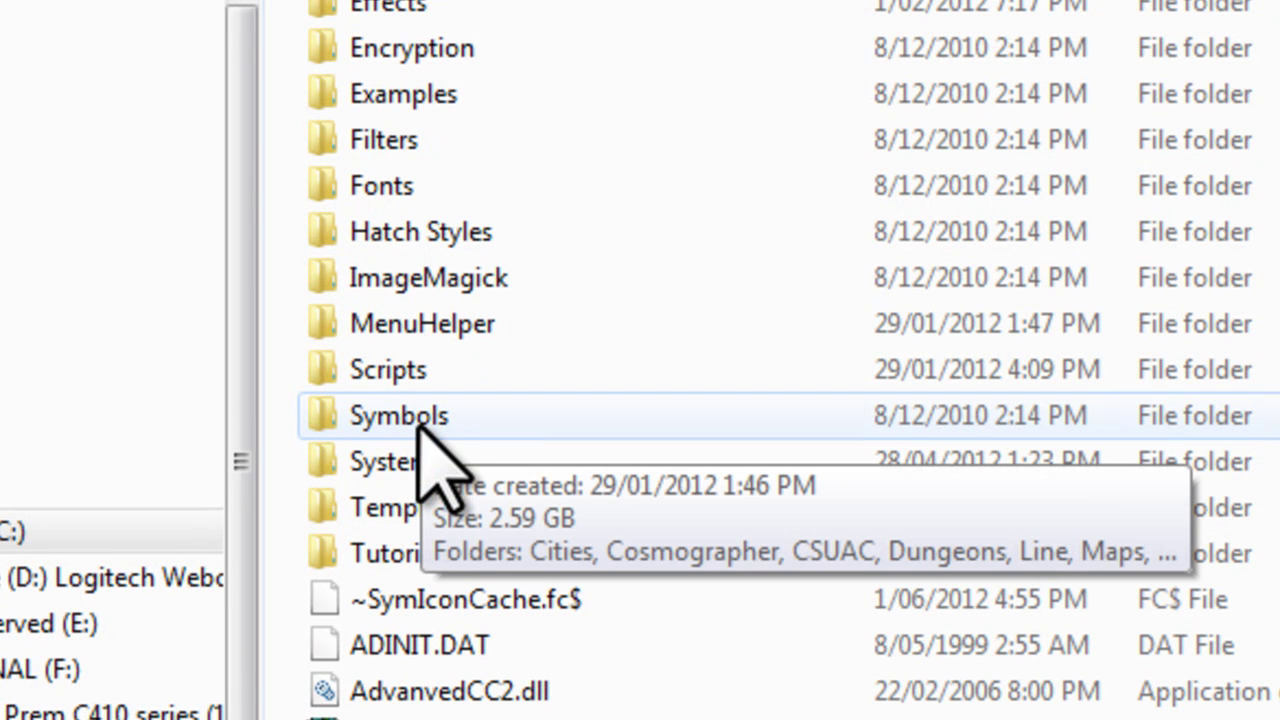
double_click(421, 422)
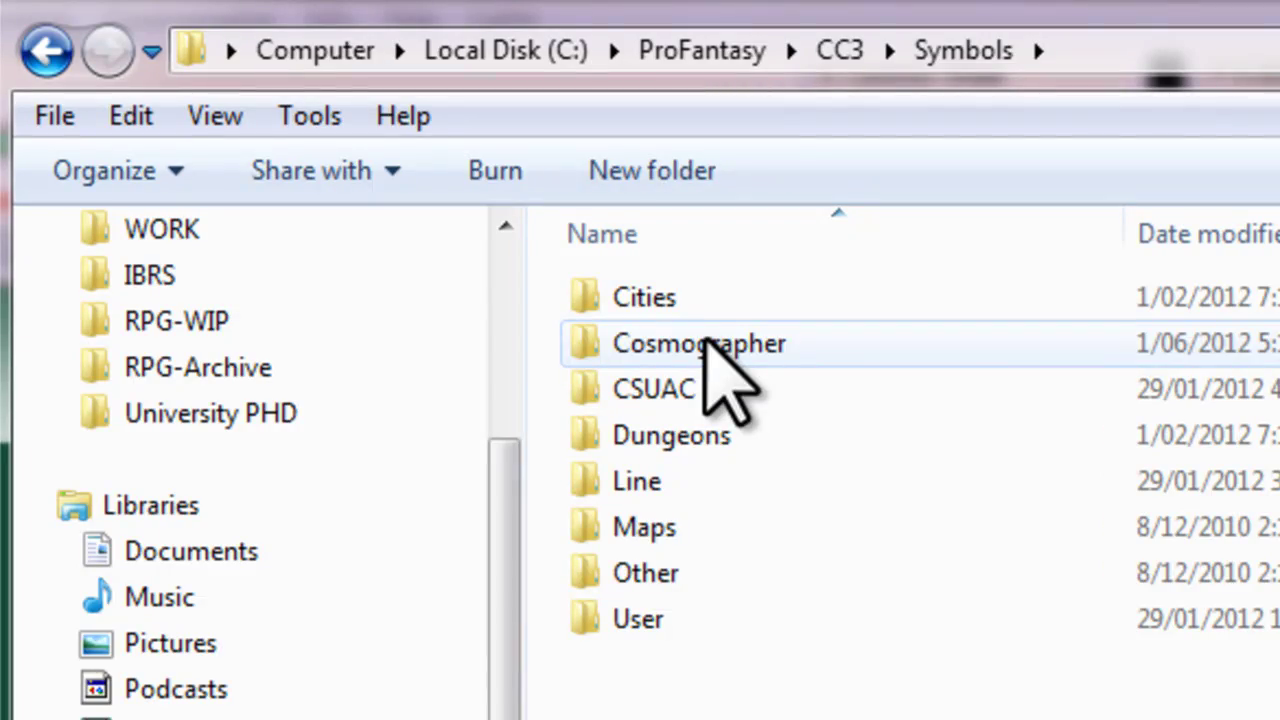
double_click(707, 339)
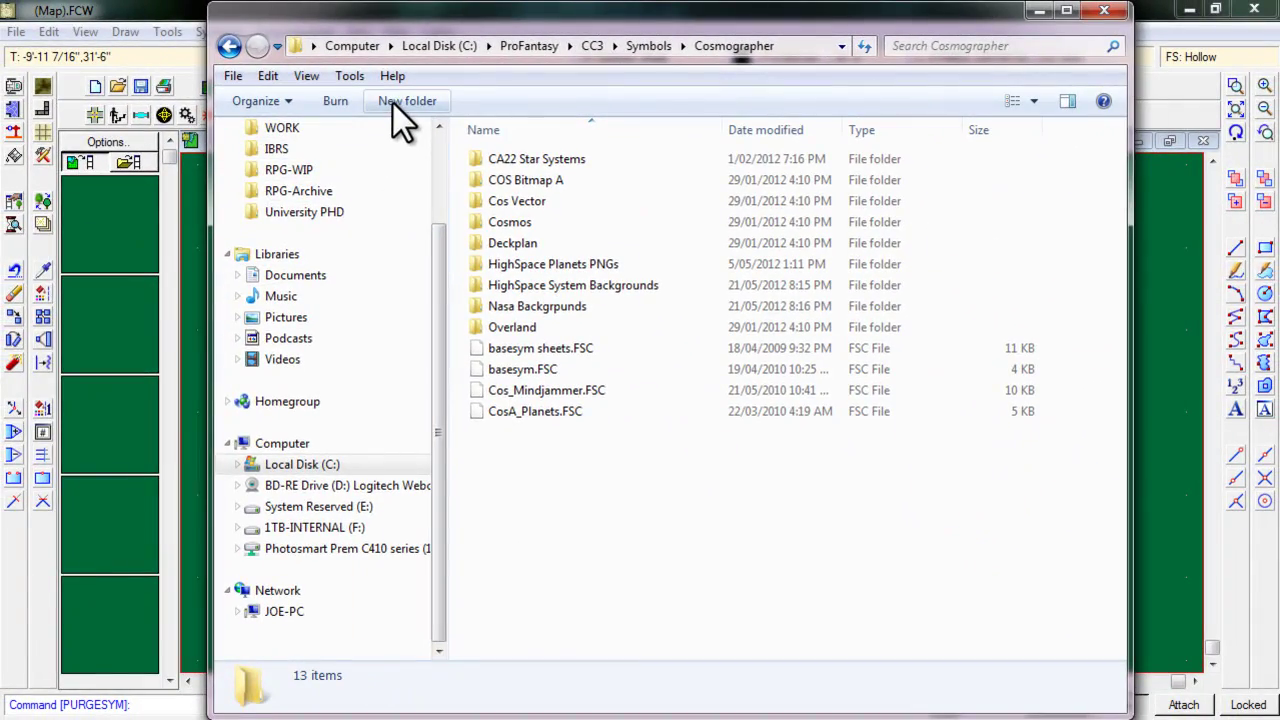
Create a new folder named 'High Space Floor Symbols' in Cosmographer
click(393, 104)
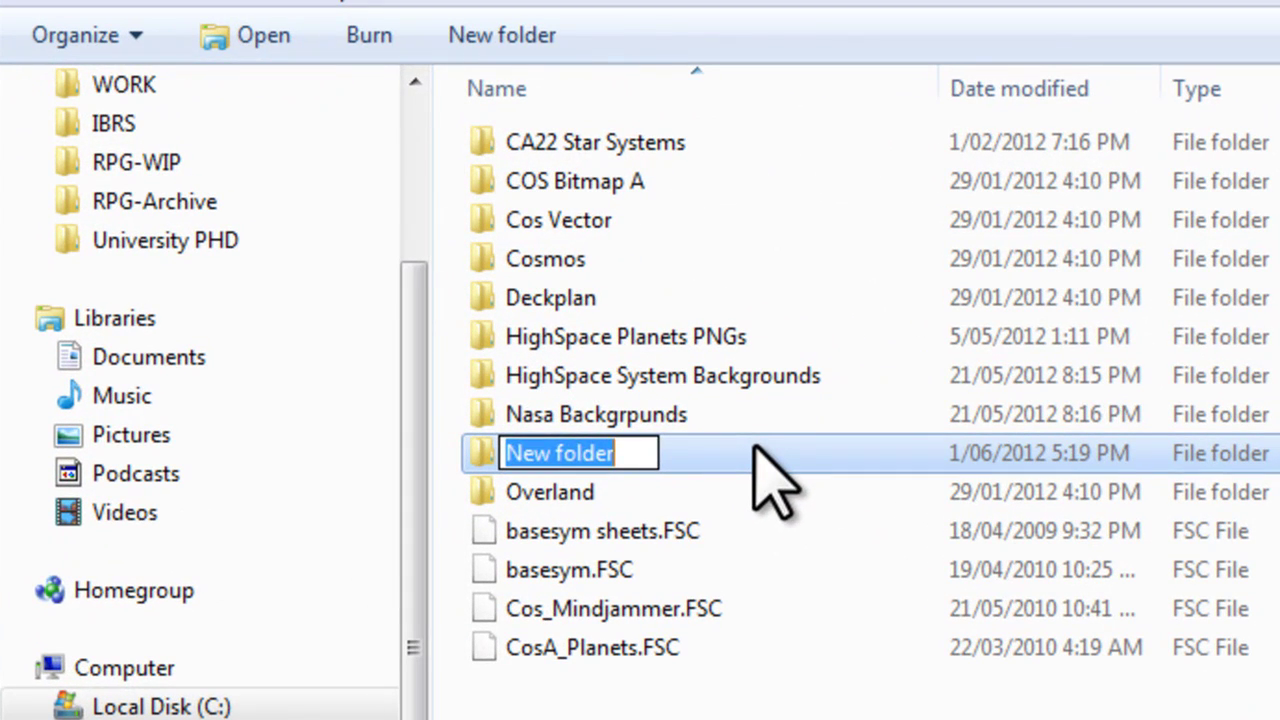
text(High Space)
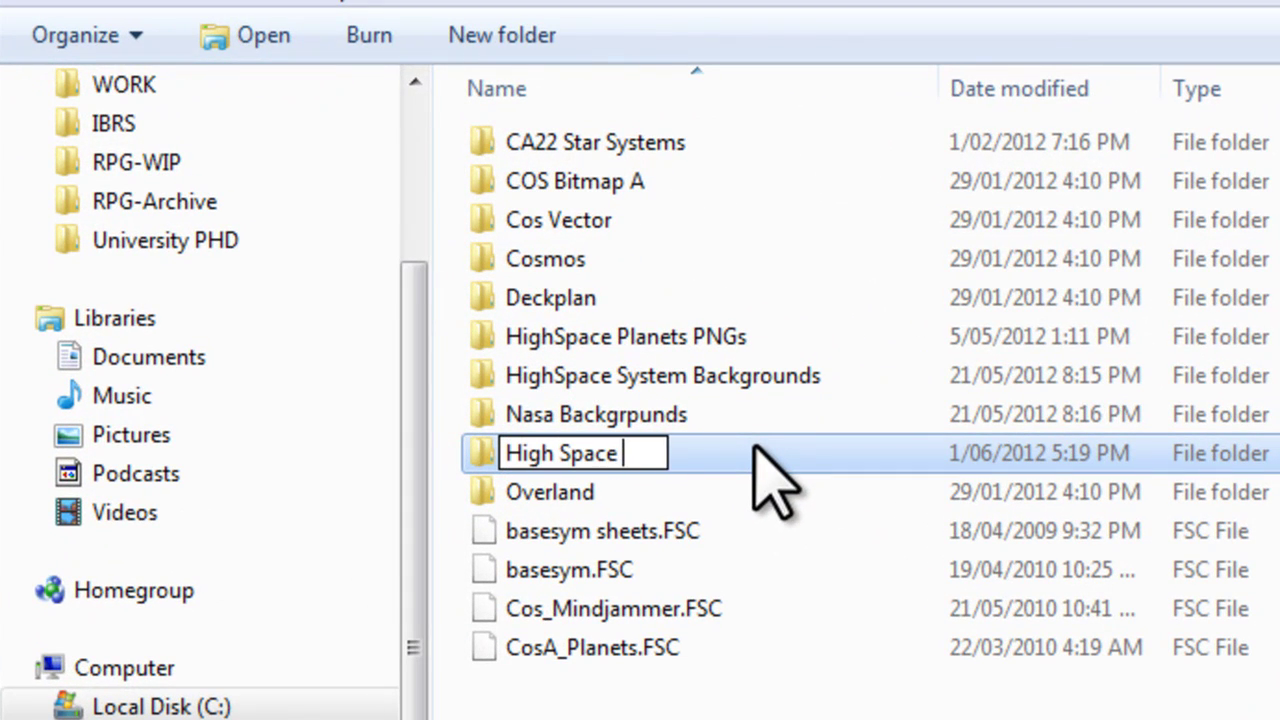
text( Floor Symbols)
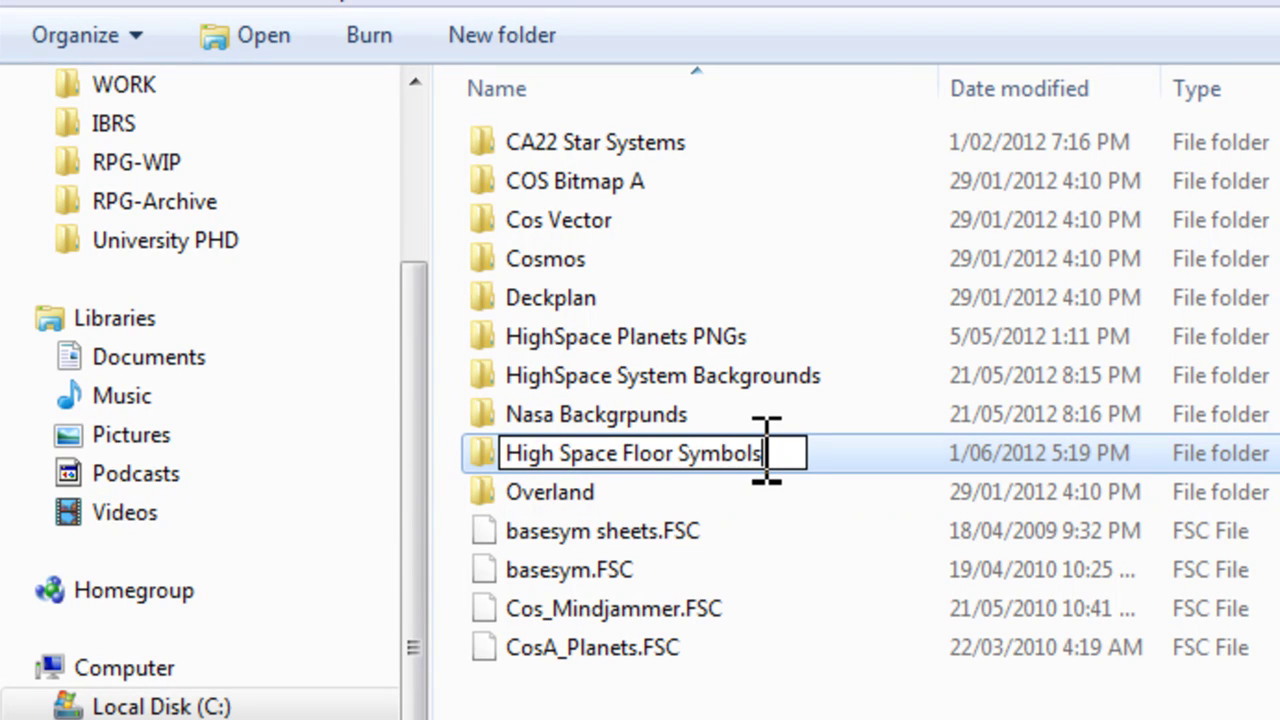
key(Return)
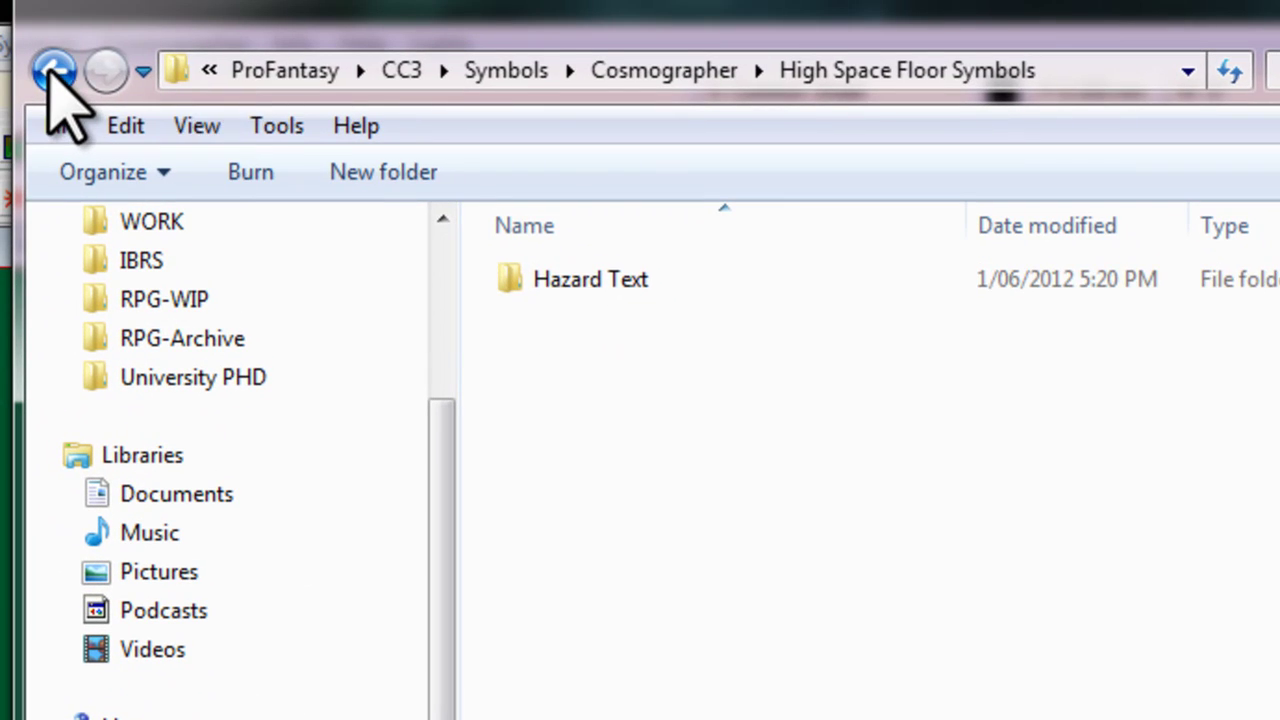
Check that the pasted Hazard Text images sit inside High Space Floor Symbols
click(50, 40)
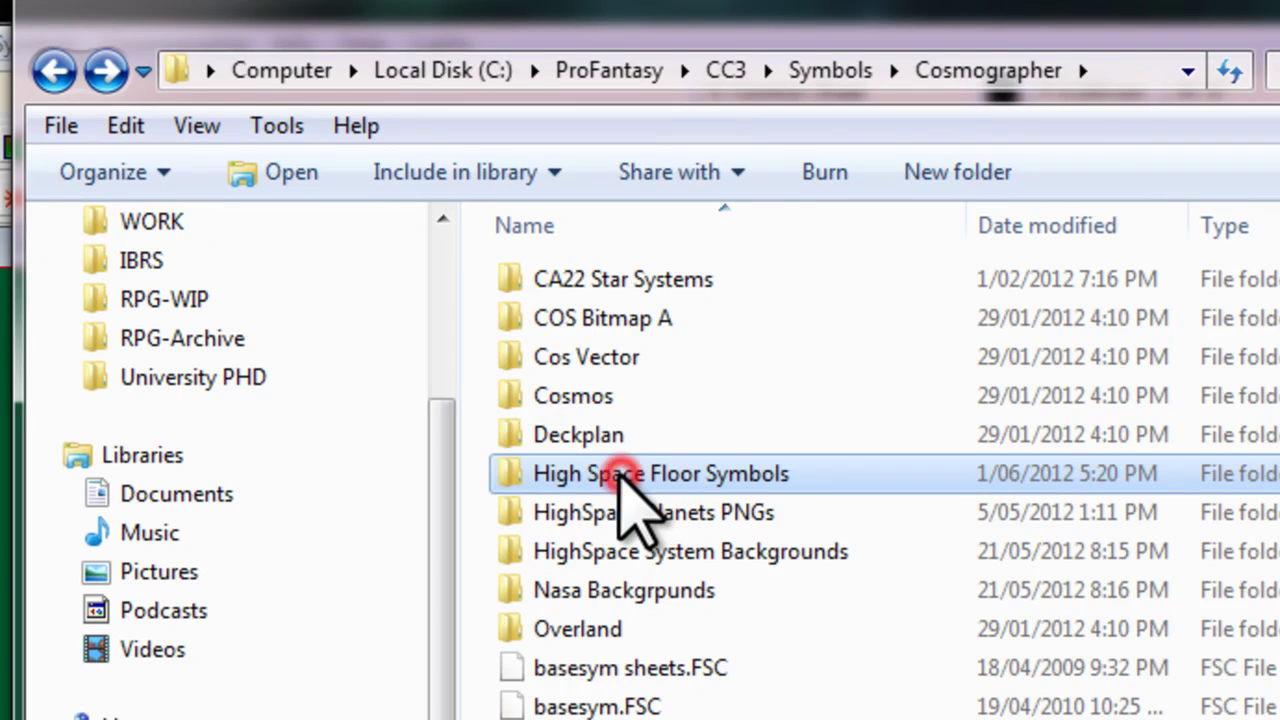
double_click(620, 473)
double_click(585, 277)
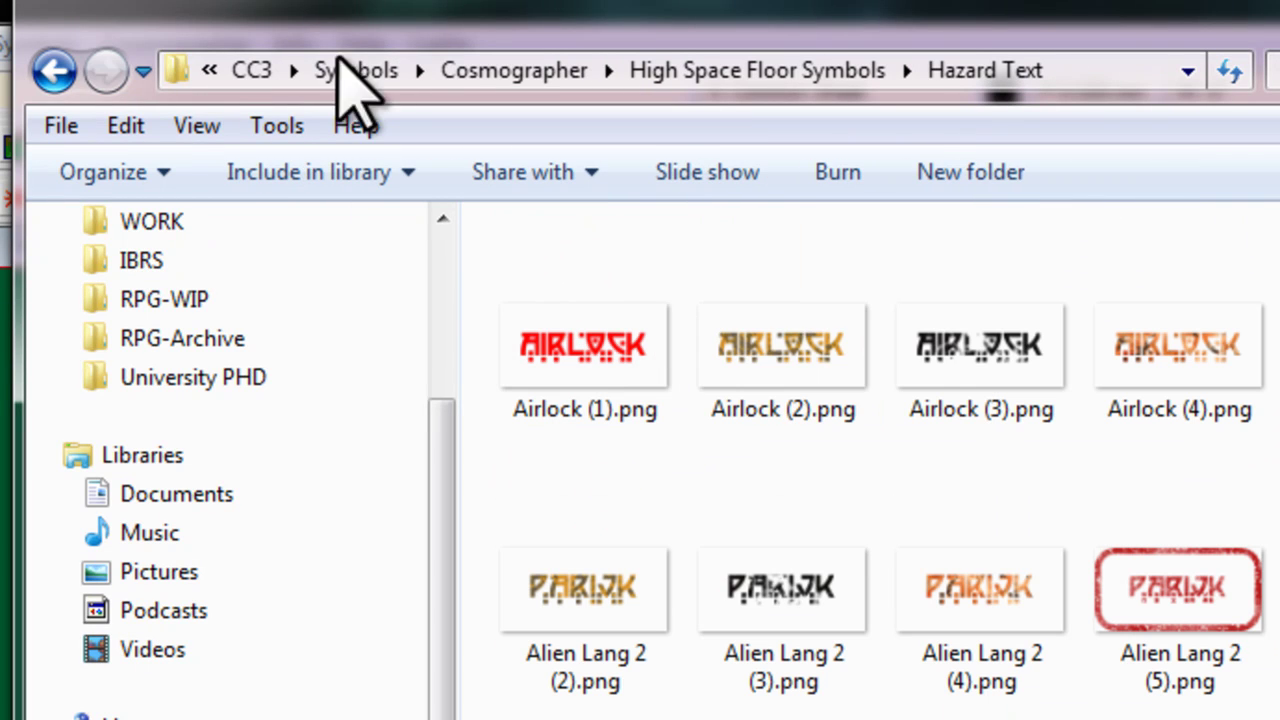
click(54, 70)
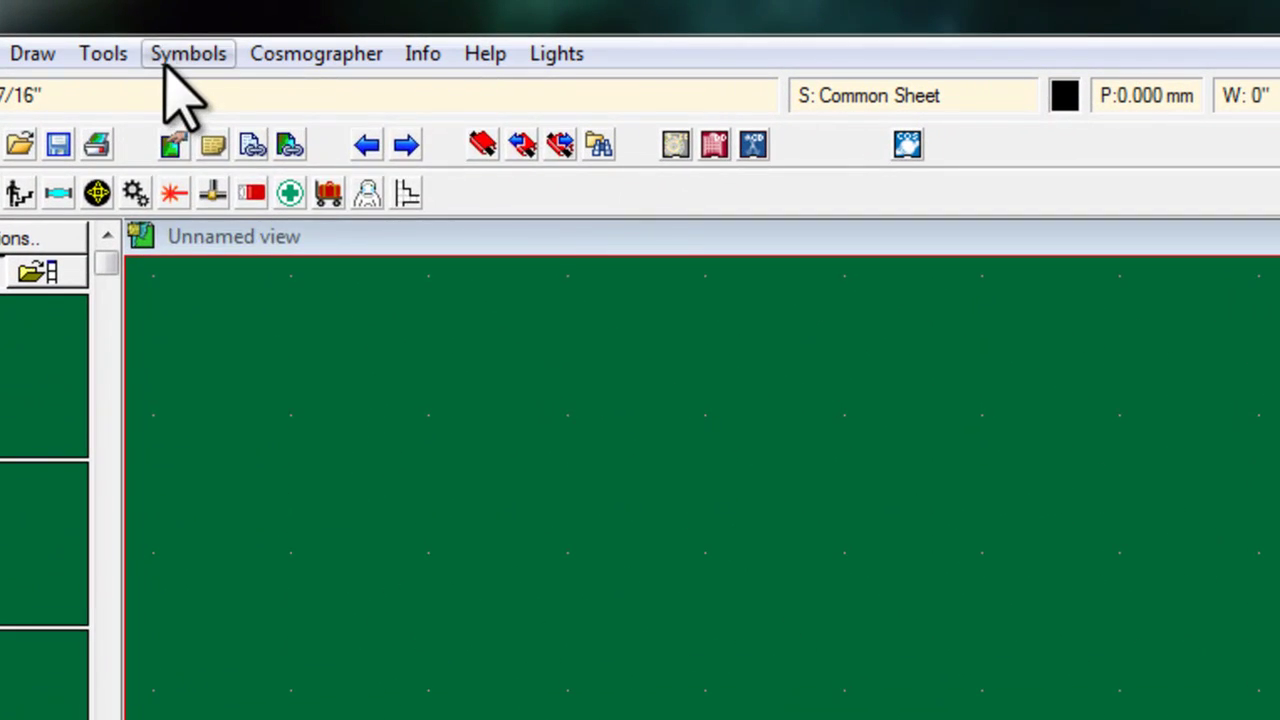
click(120, 38)
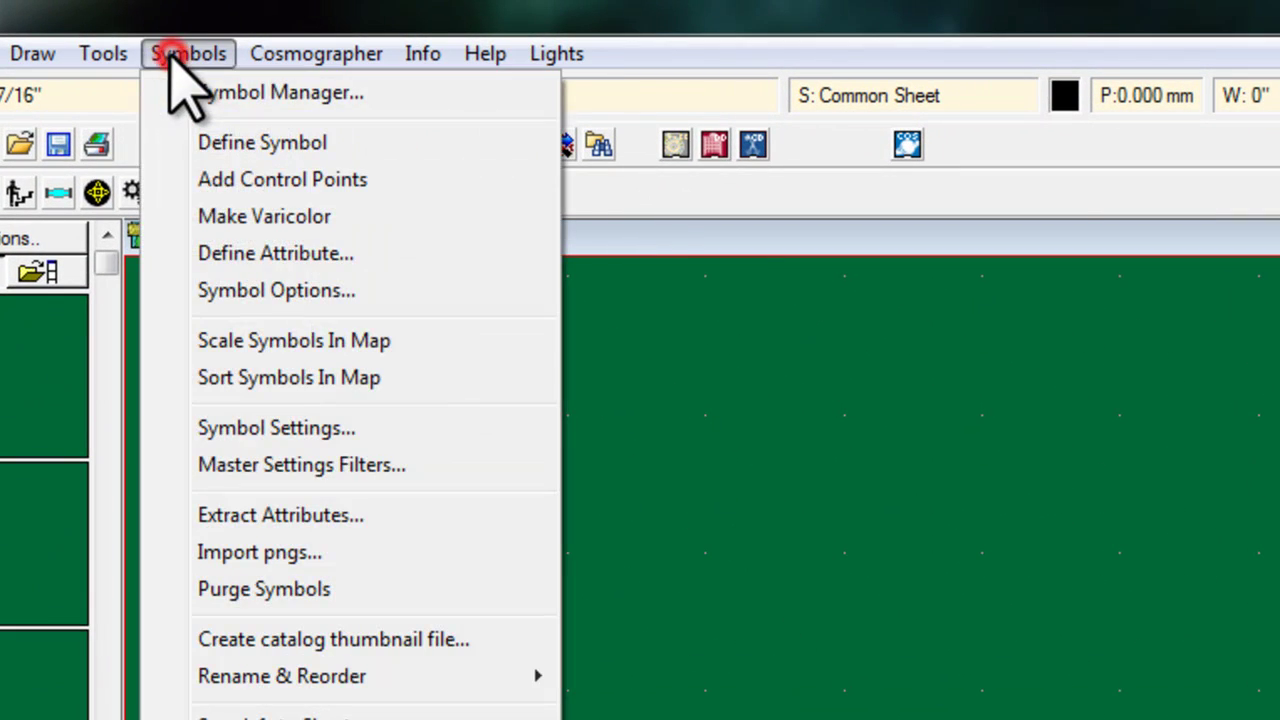
Start a PNG symbol-catalog import with source folder ProFantasy\CC3\Symbols\Cosmographer\High Space Floor Symbols\Hazard Text
click(260, 556)
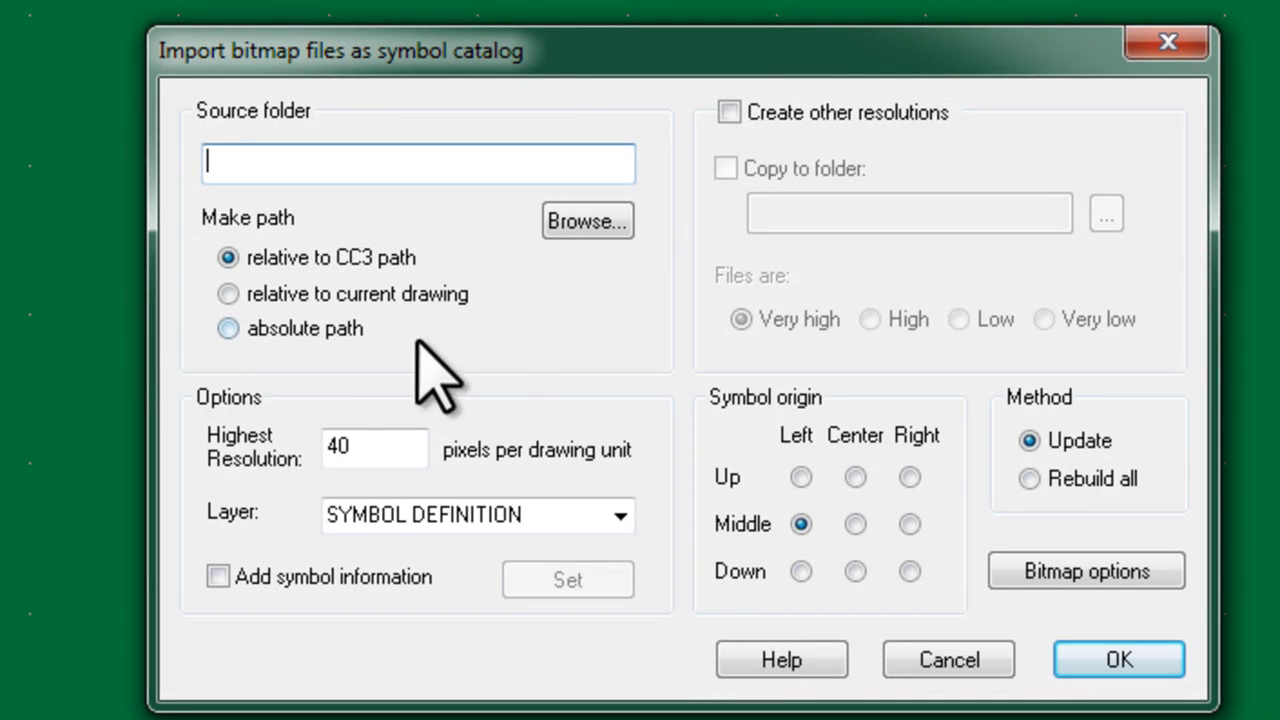
click(570, 217)
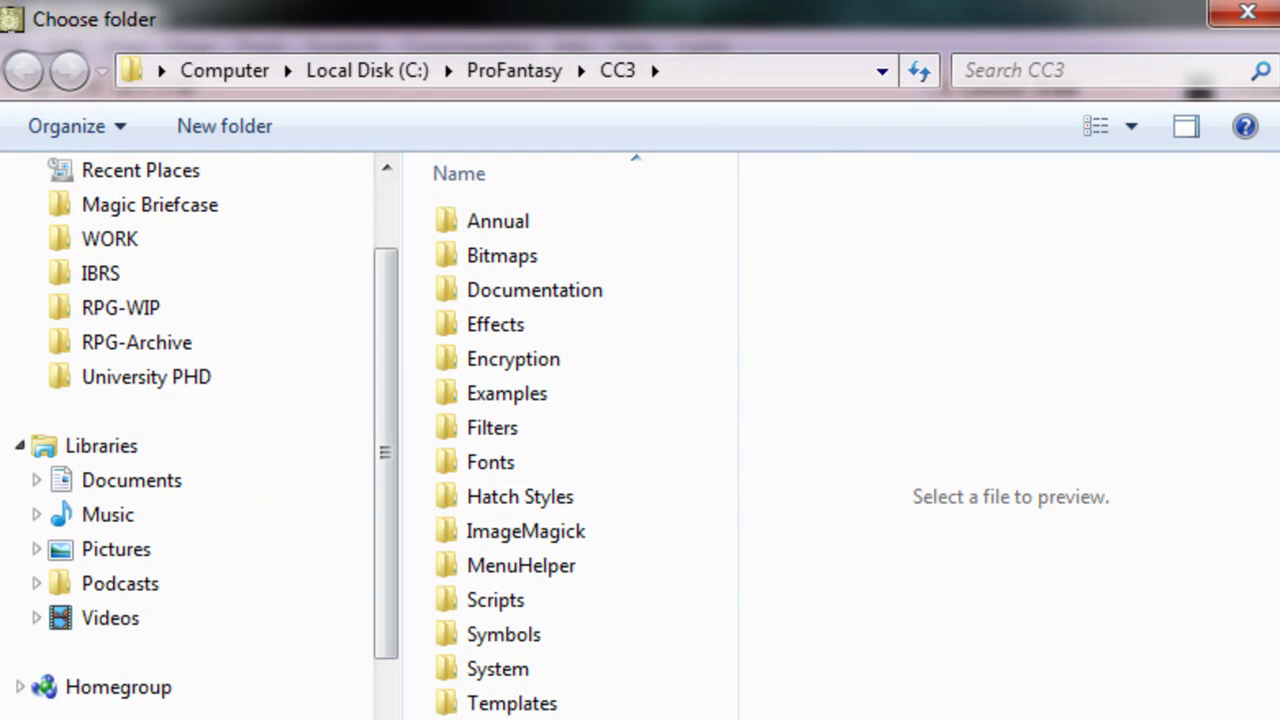
key(BackSpace)
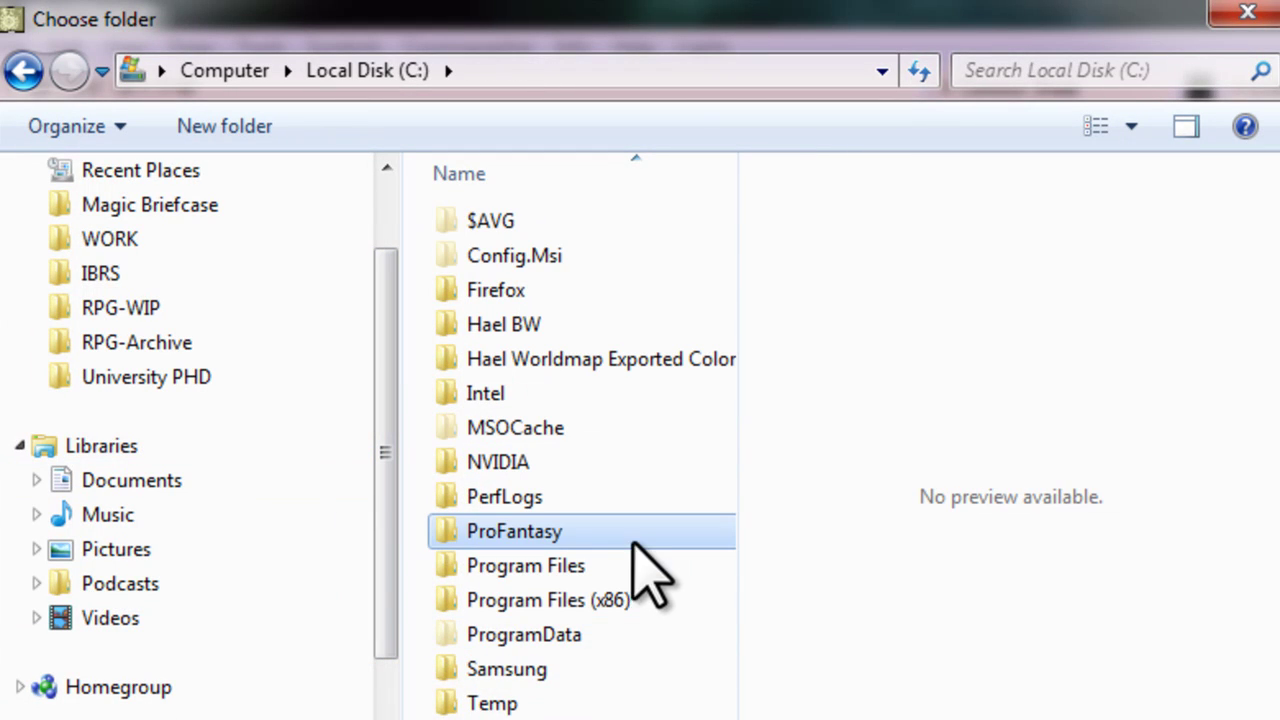
double_click(562, 532)
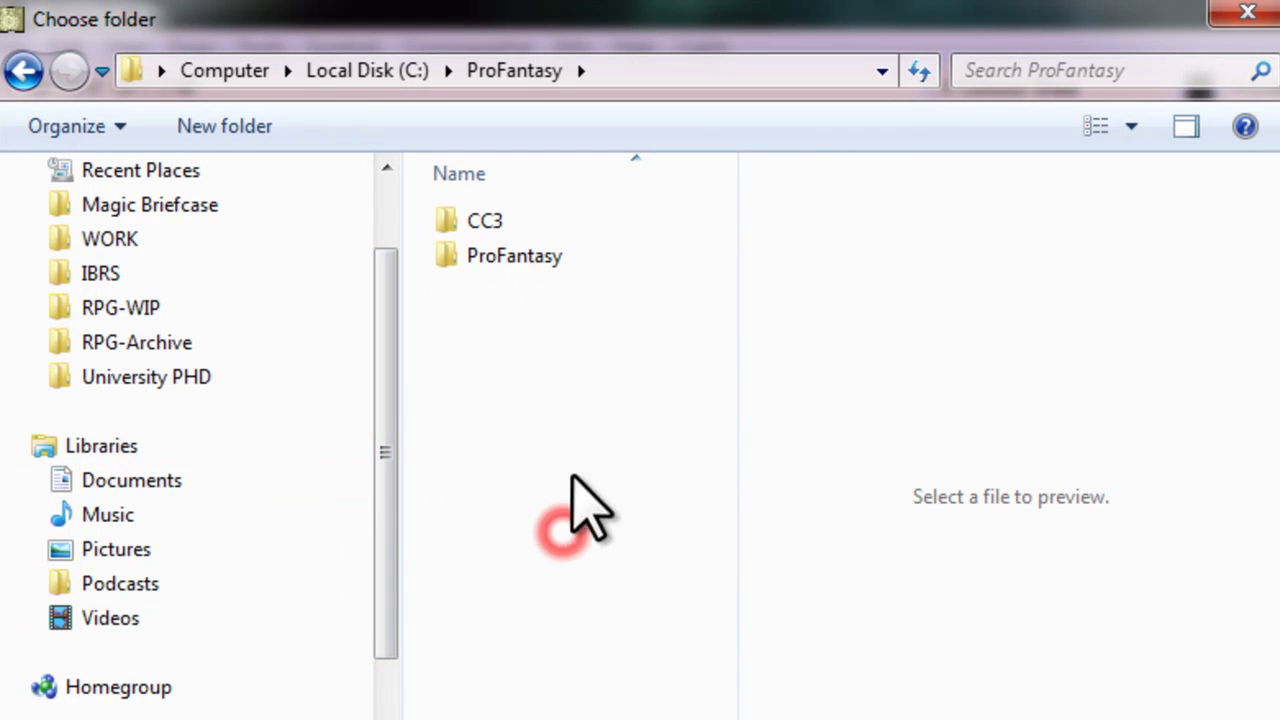
double_click(485, 220)
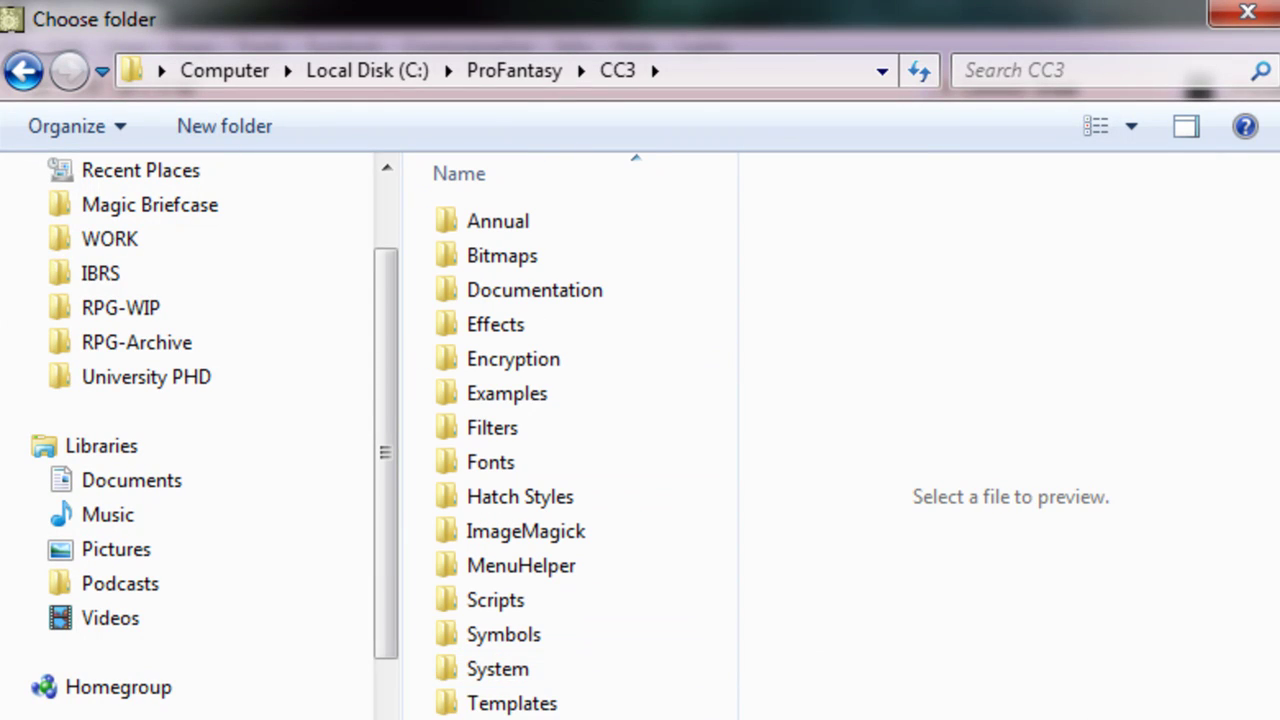
double_click(508, 636)
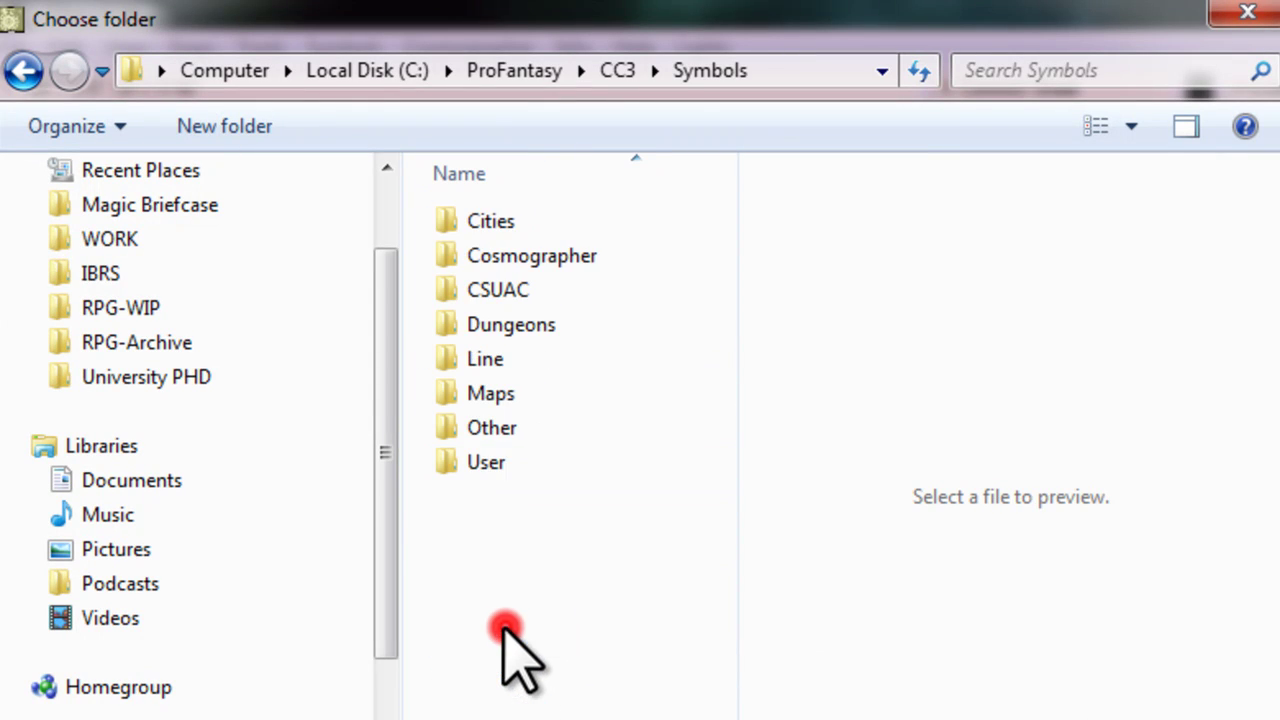
double_click(525, 256)
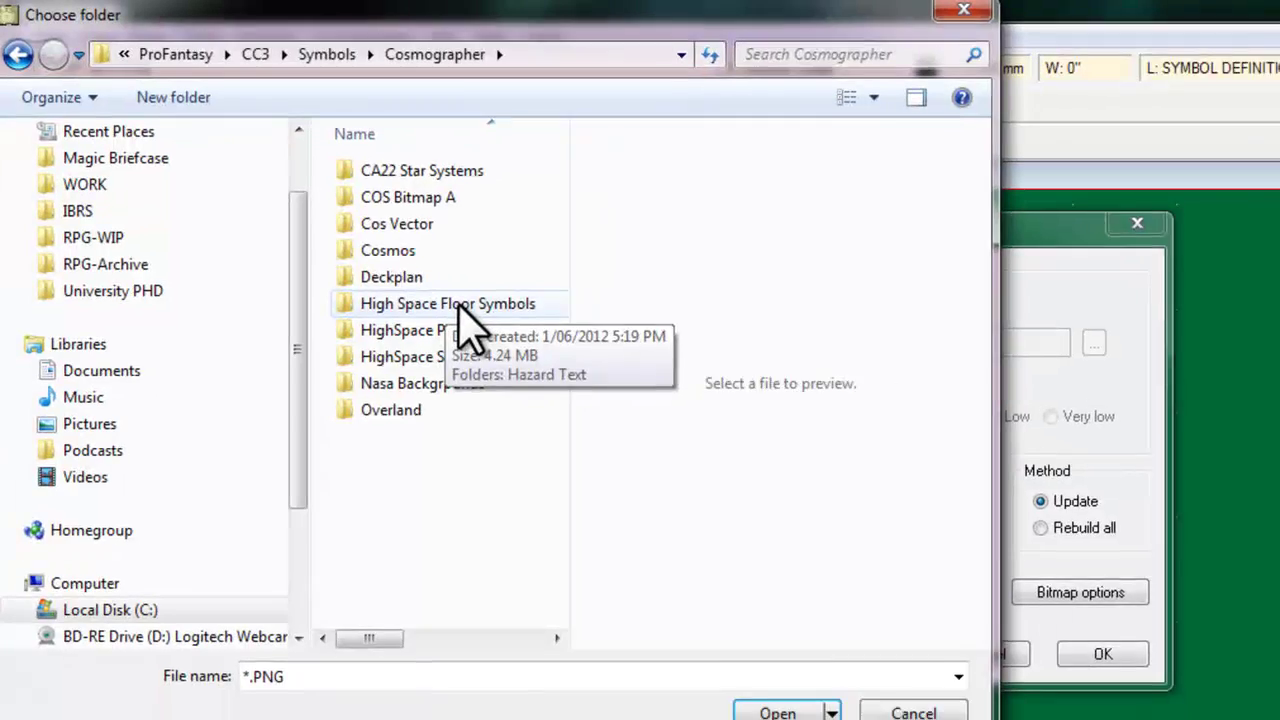
double_click(458, 306)
double_click(399, 172)
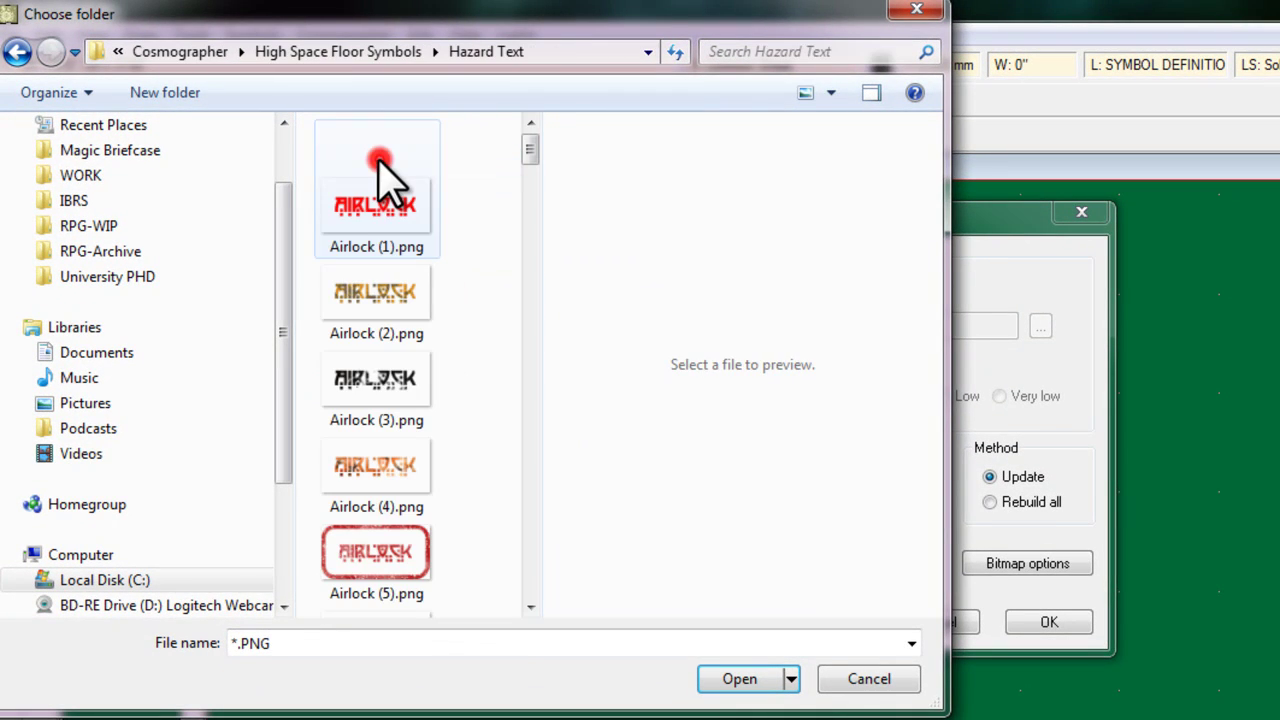
click(397, 168)
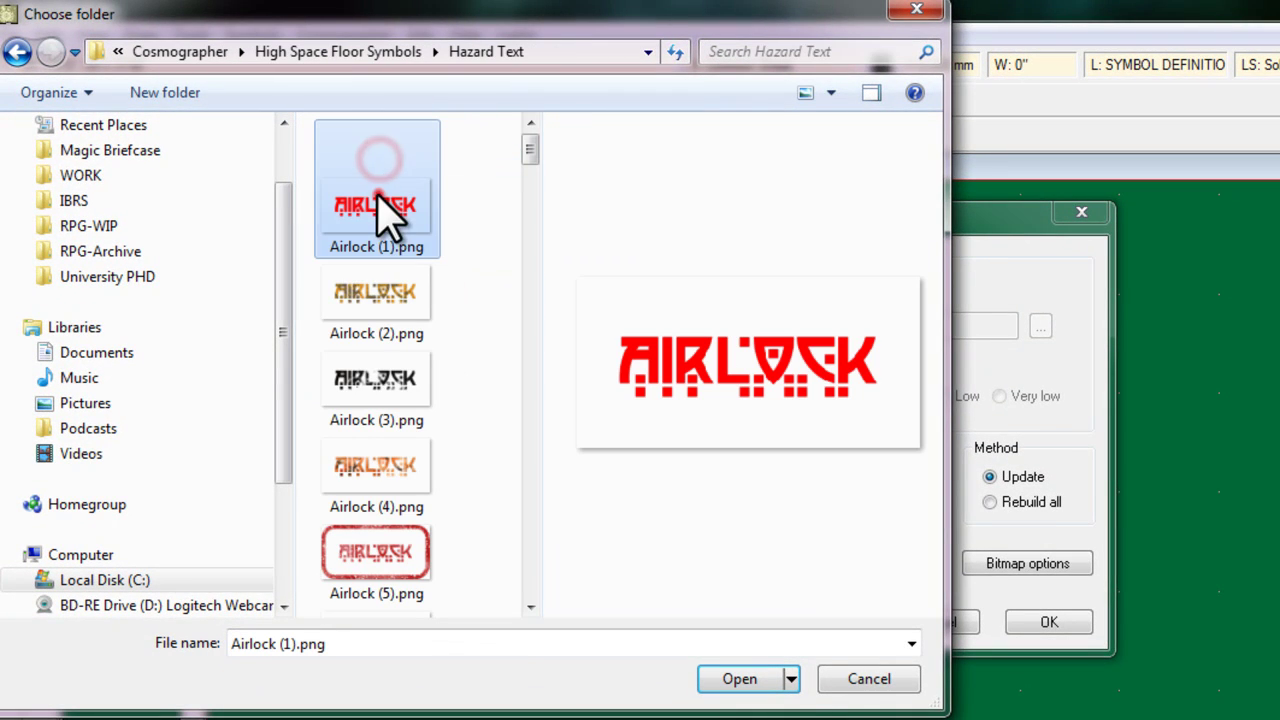
click(743, 680)
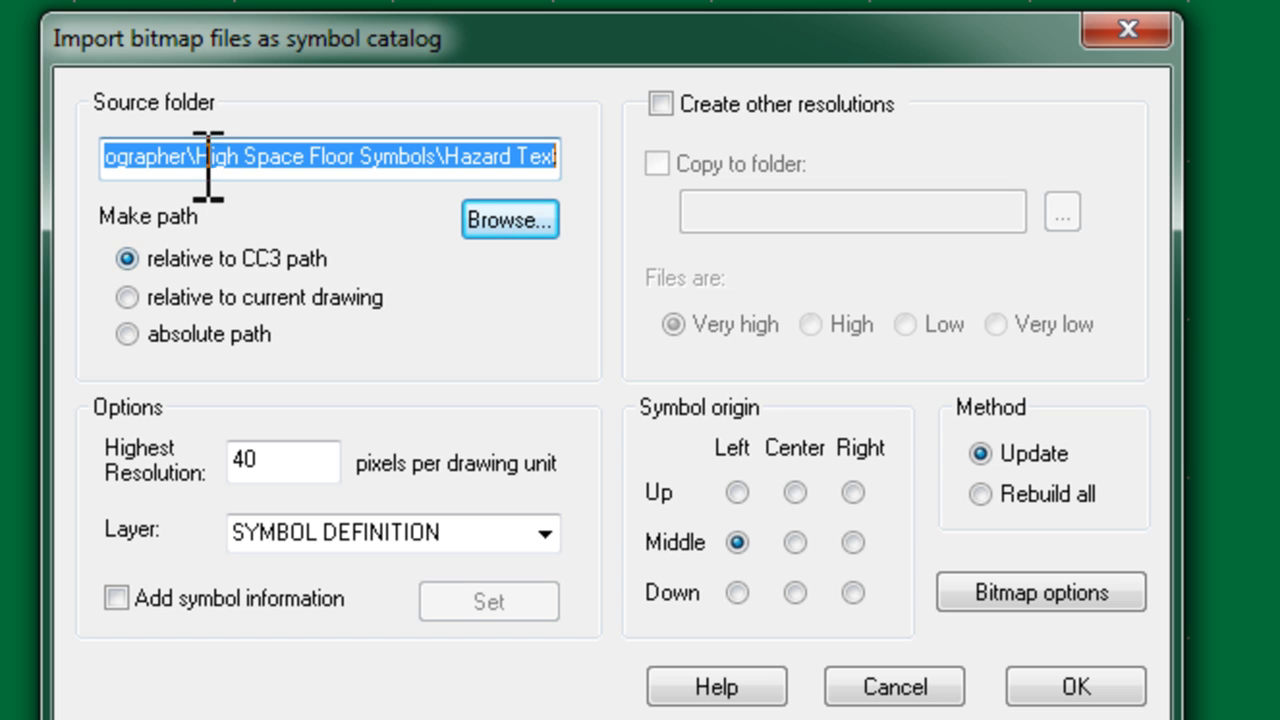
drag(200, 160, 20, 150)
drag(108, 153, 125, 155)
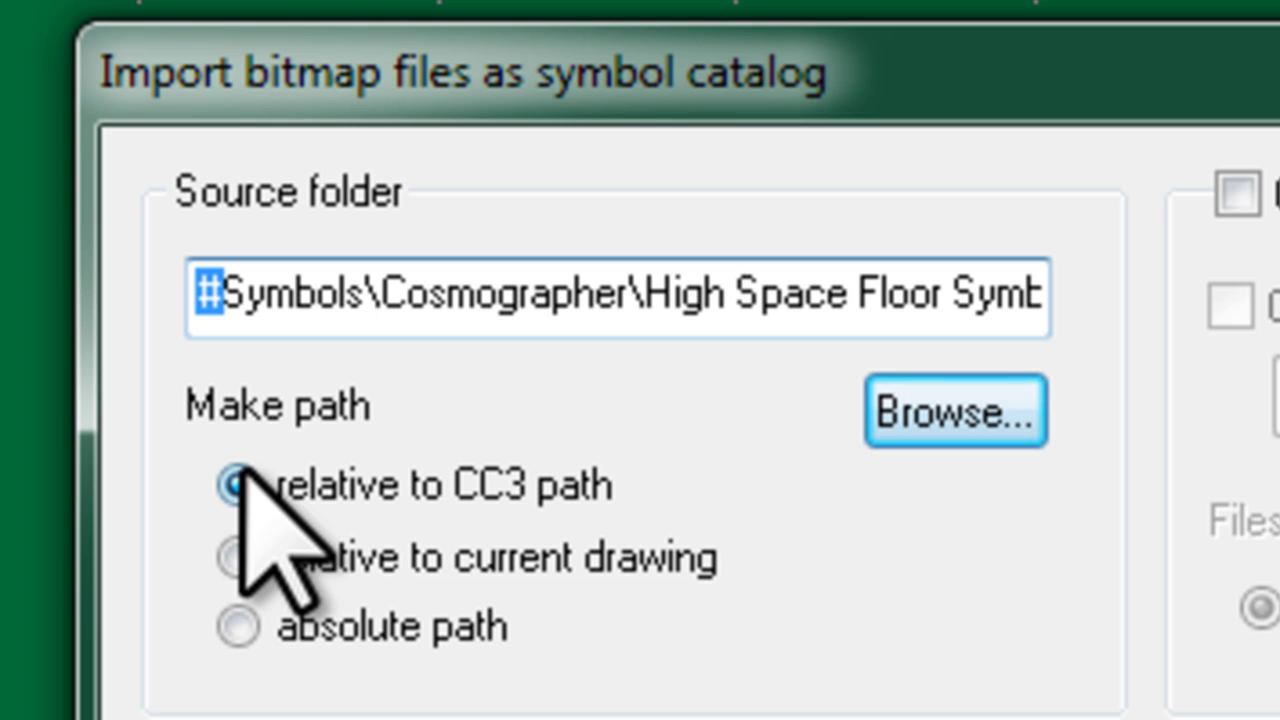
drag(220, 292, 1057, 314)
click(688, 426)
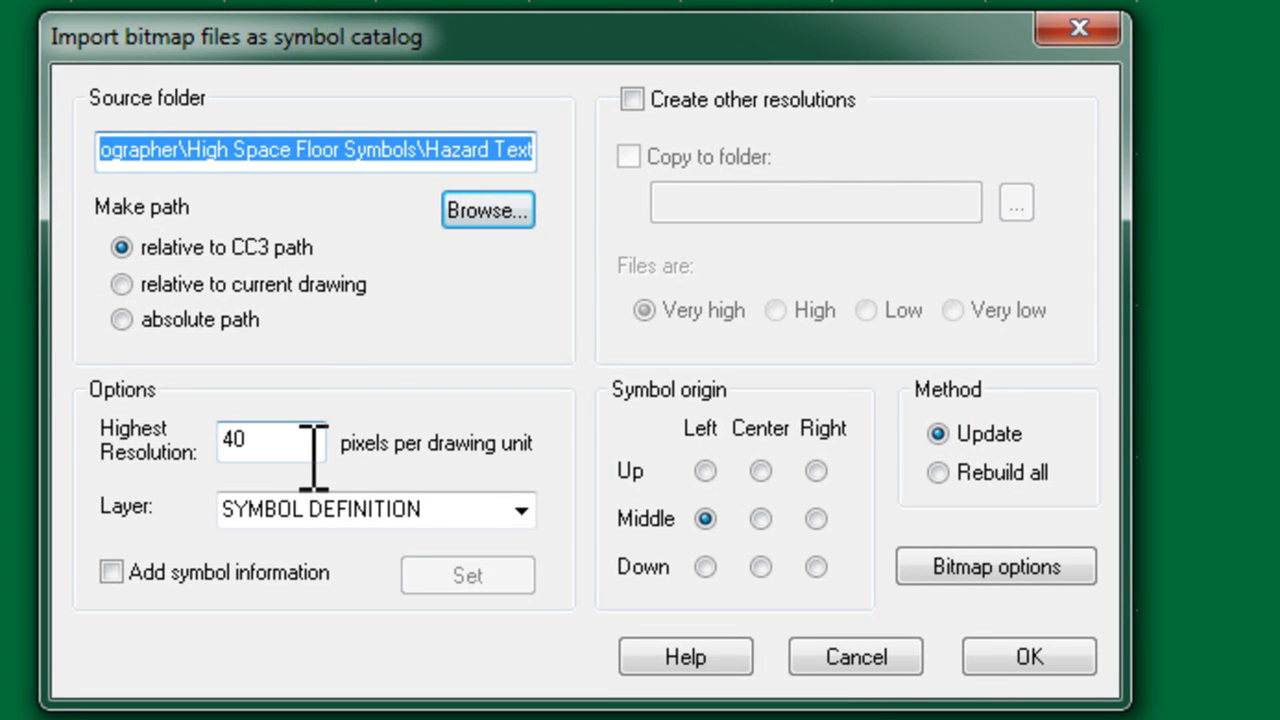
Set the highest resolution to 100 and keep SYMBOL DEFINITION as the layer
double_click(324, 473)
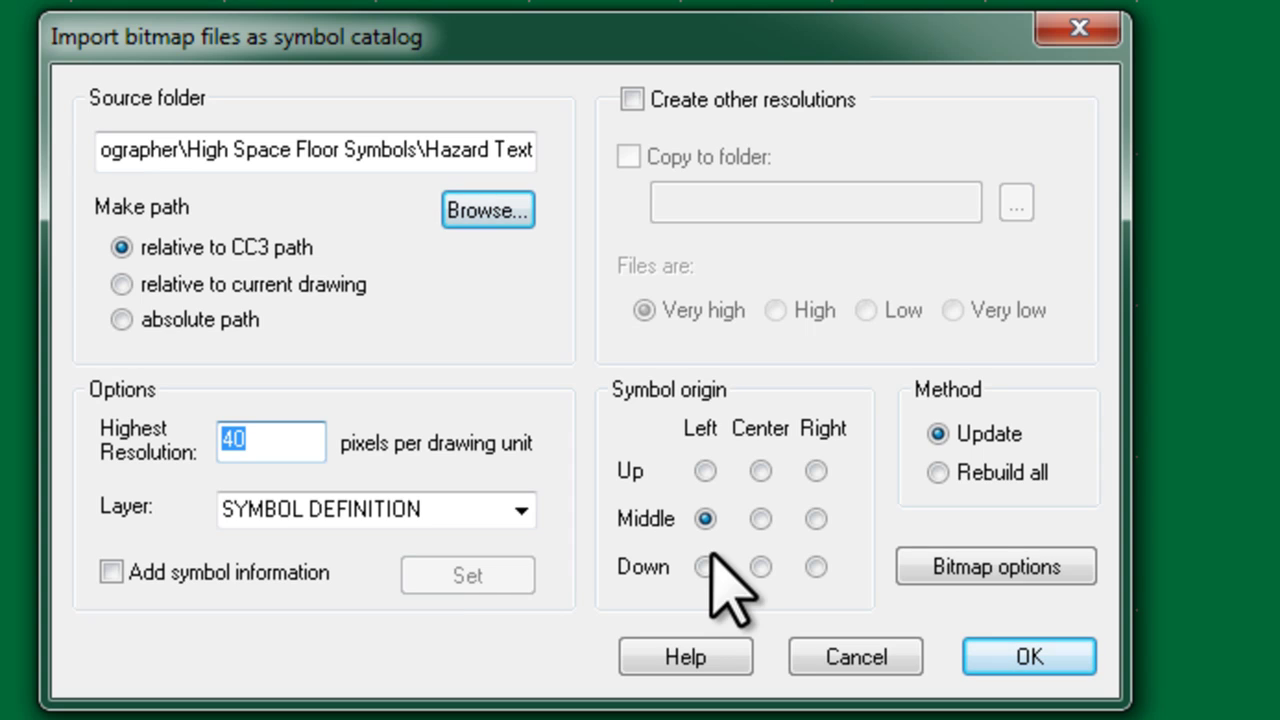
text(100)
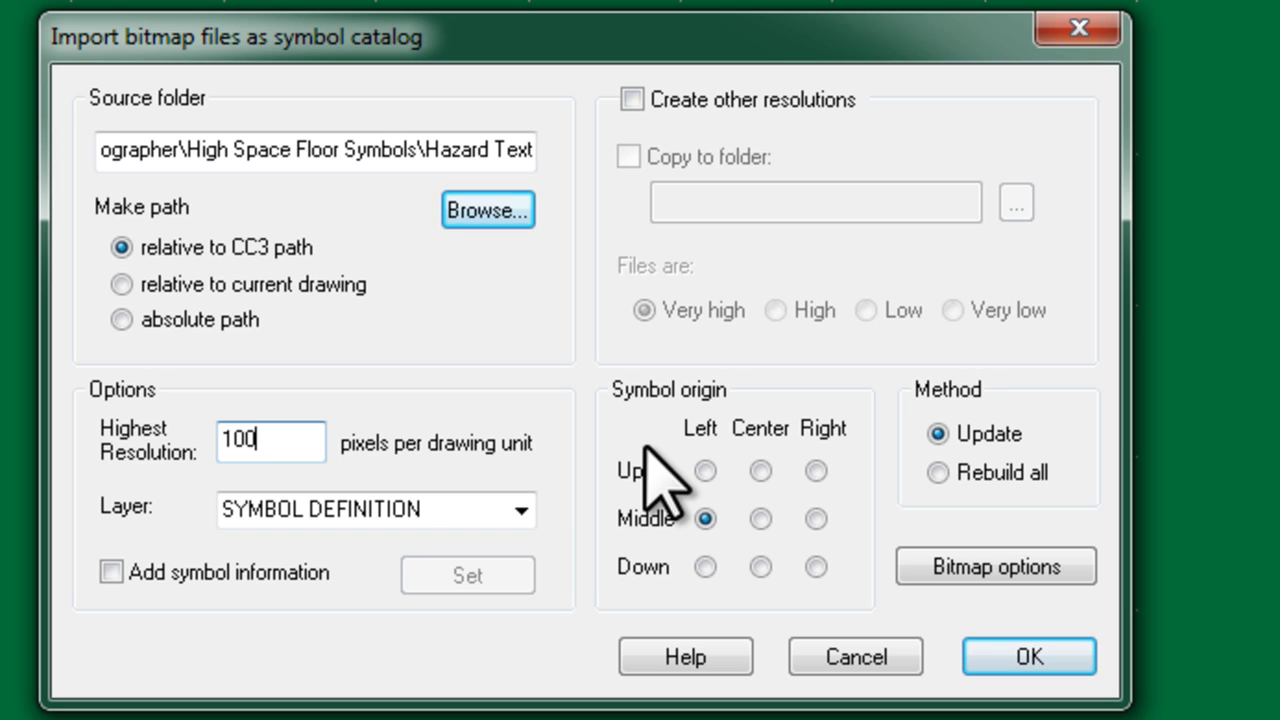
click(521, 511)
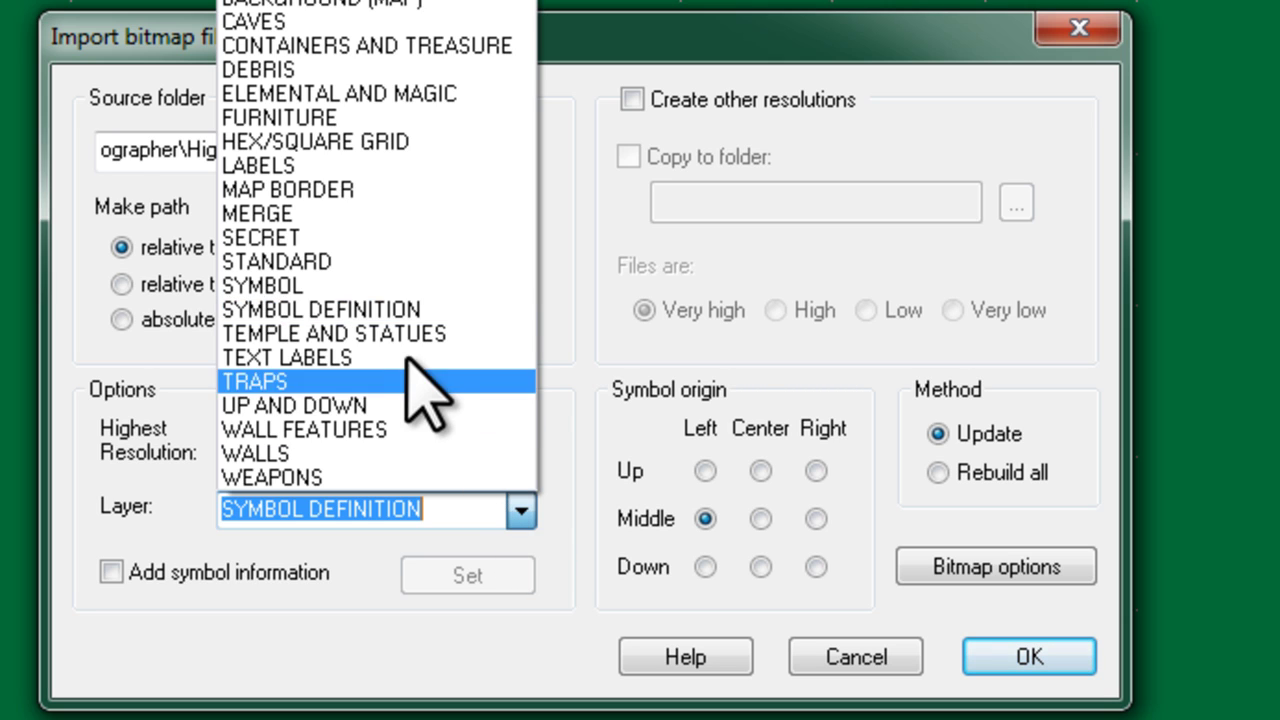
click(372, 308)
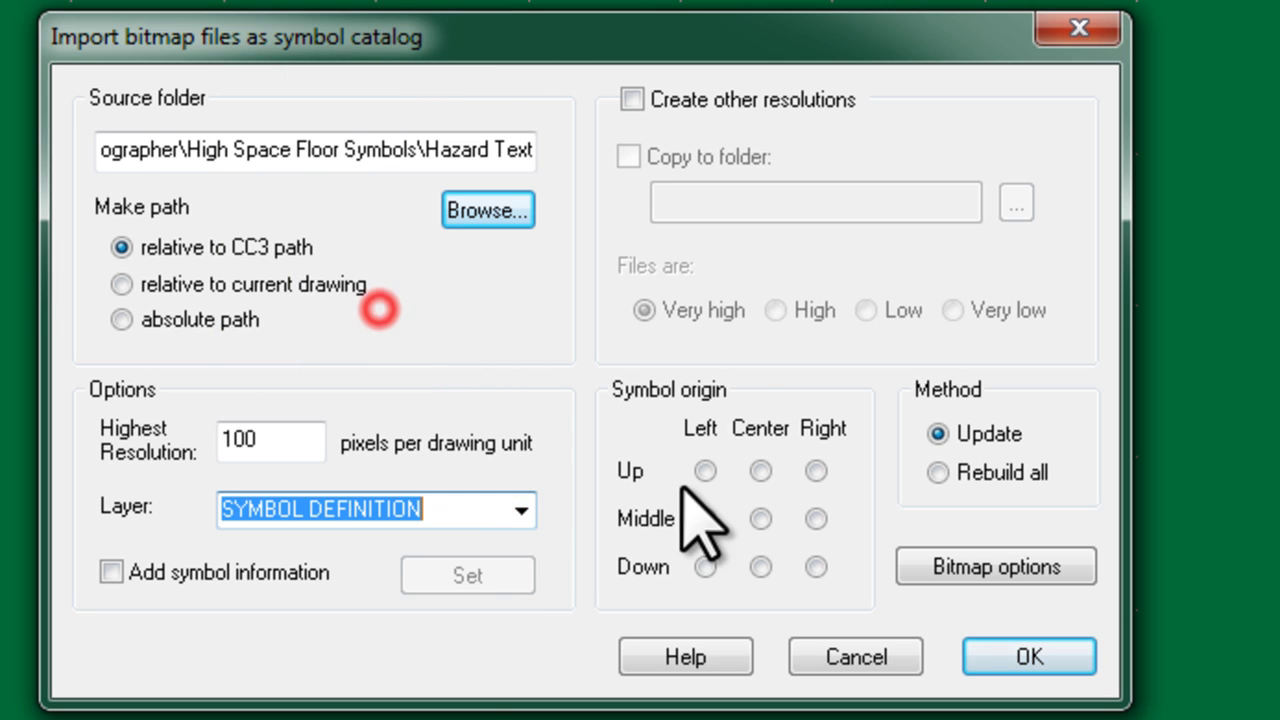
Enable 'Create other resolutions' and set the symbol origin to Middle Center
click(466, 650)
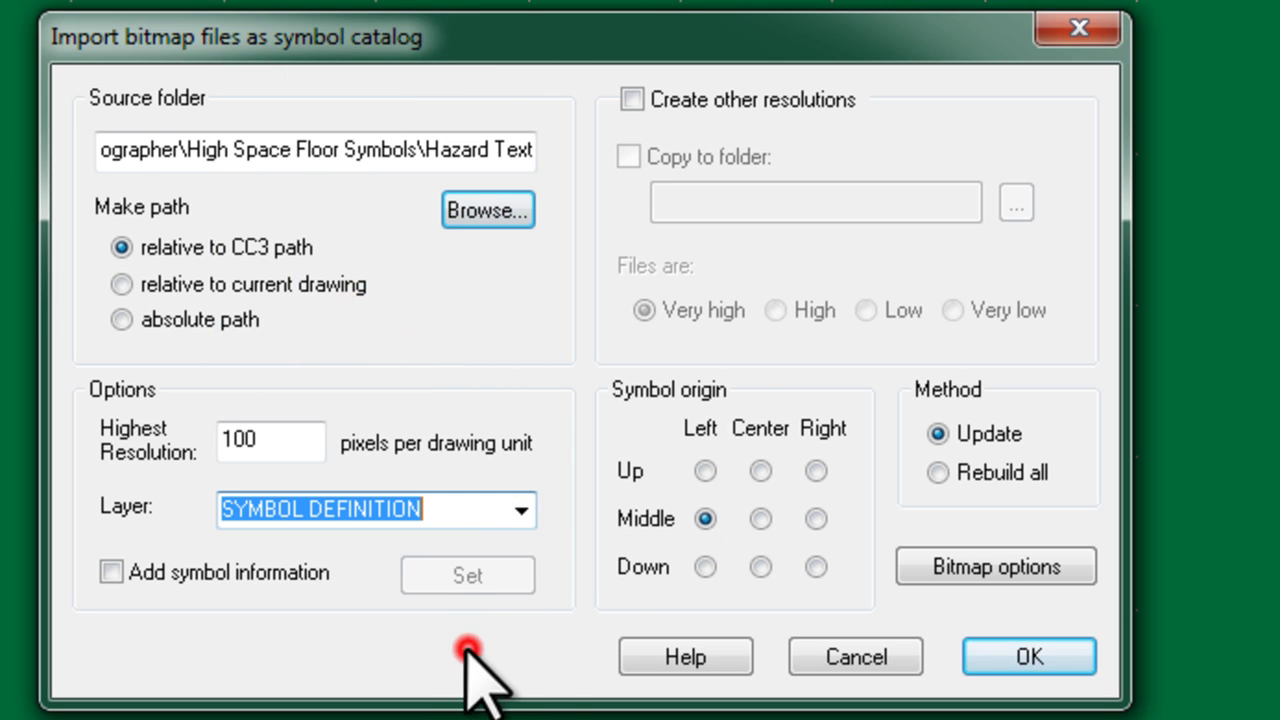
click(730, 102)
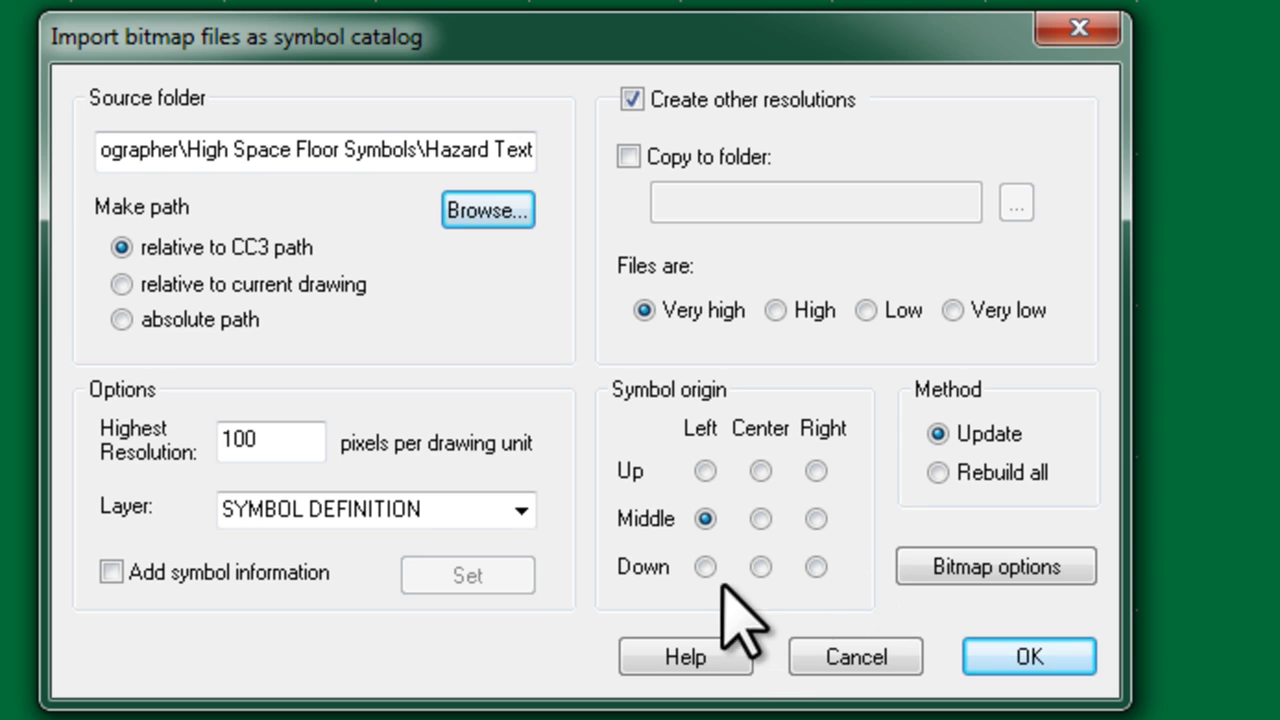
click(760, 518)
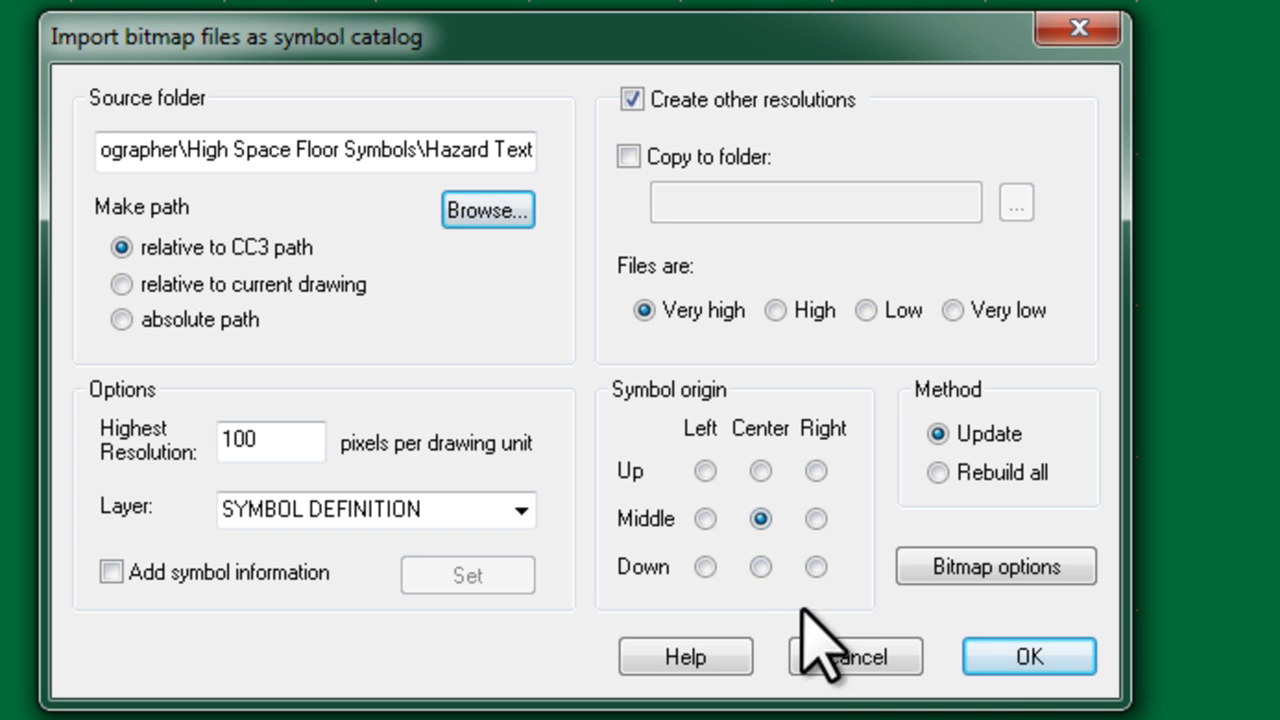
Run the import and acknowledge the 'Processed 69 PNG files' summary
click(1001, 658)
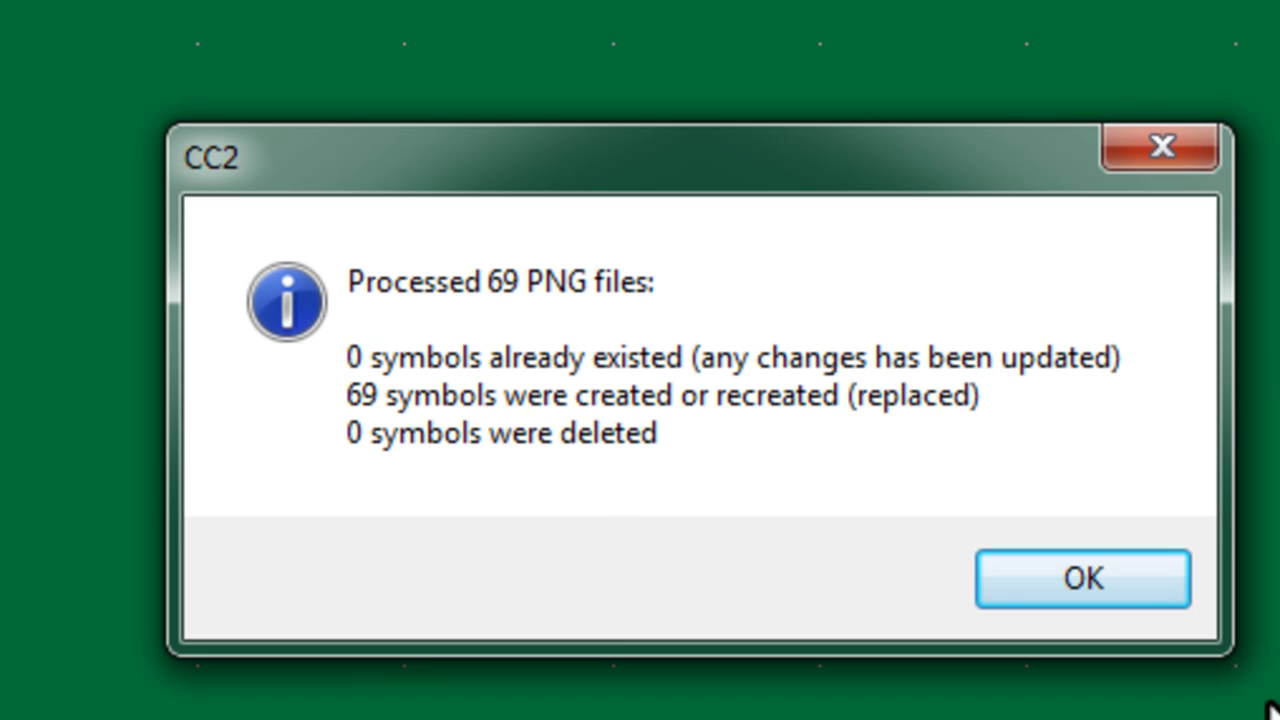
click(1148, 586)
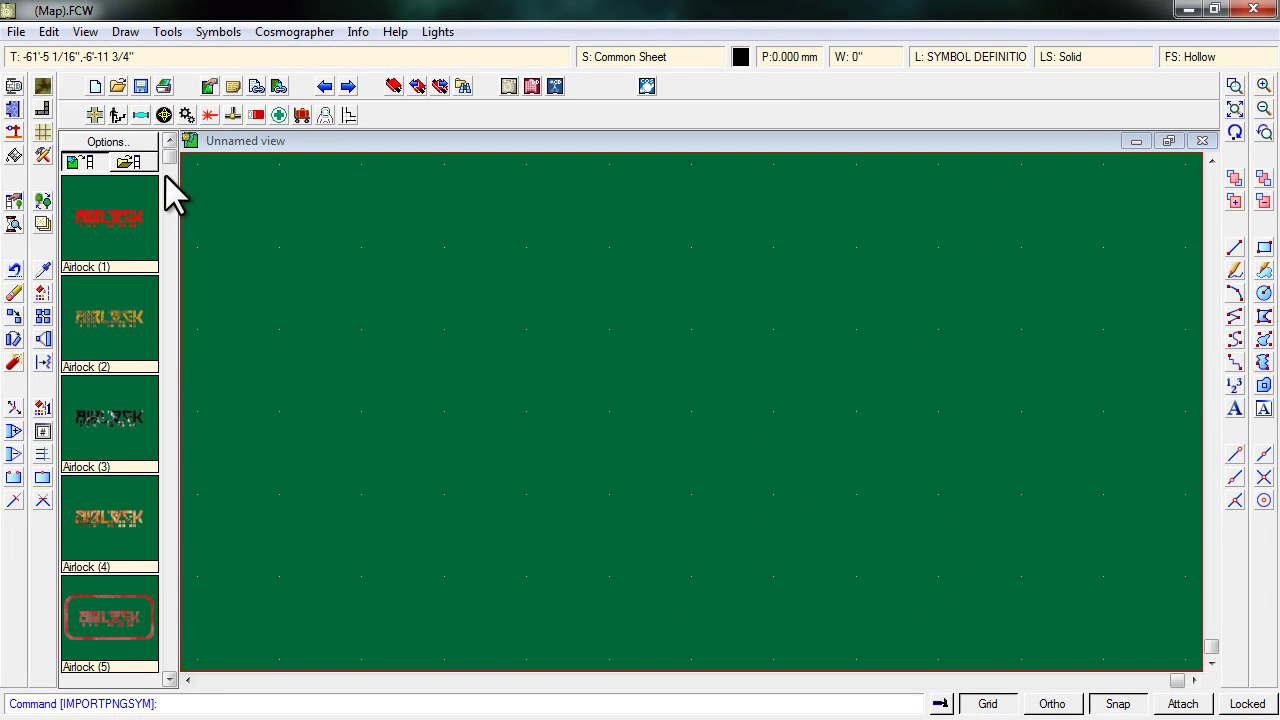
Place a test Zero-G (5) sign near the canvas centre and zoom in on it
drag(171, 200, 169, 638)
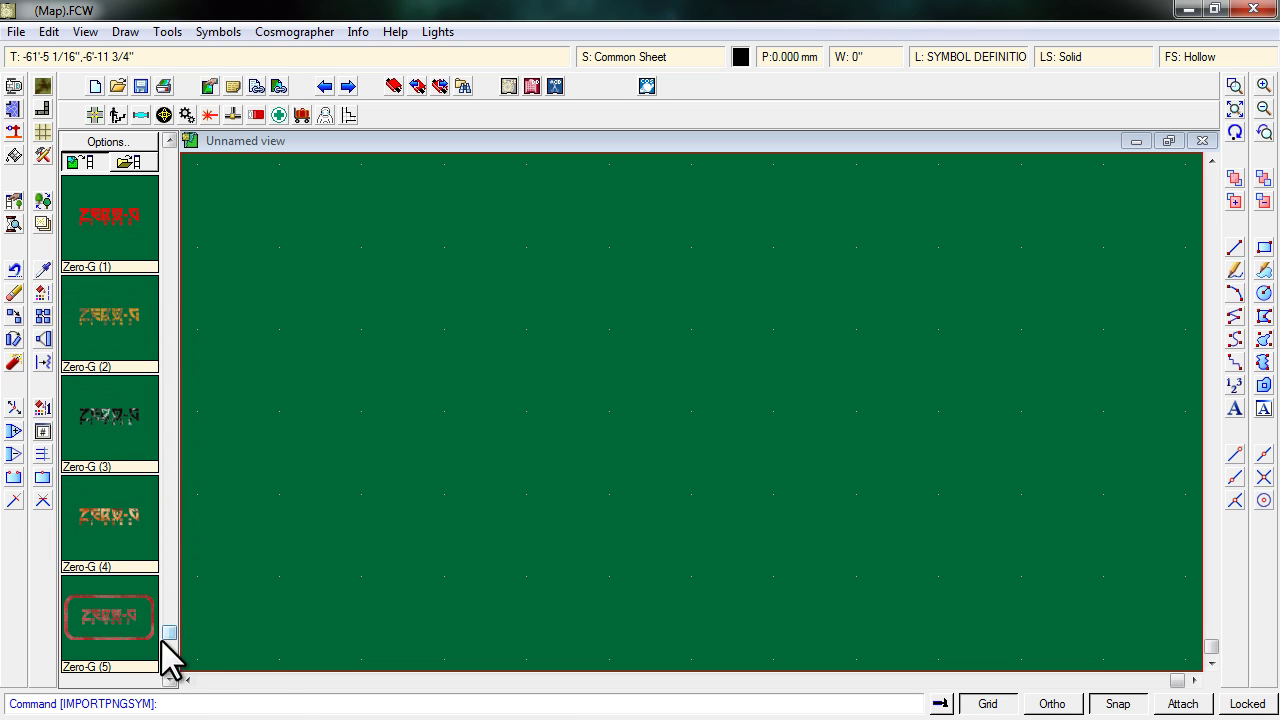
click(137, 615)
click(743, 366)
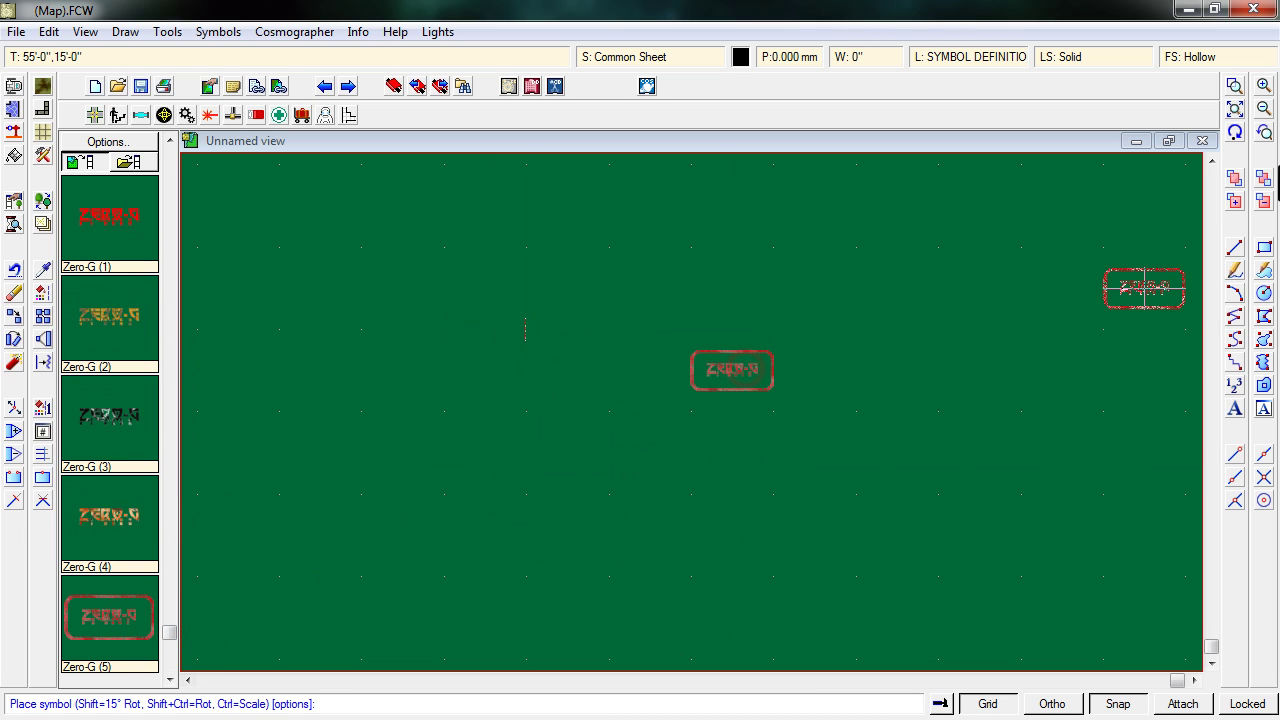
click(1234, 84)
click(437, 271)
click(941, 588)
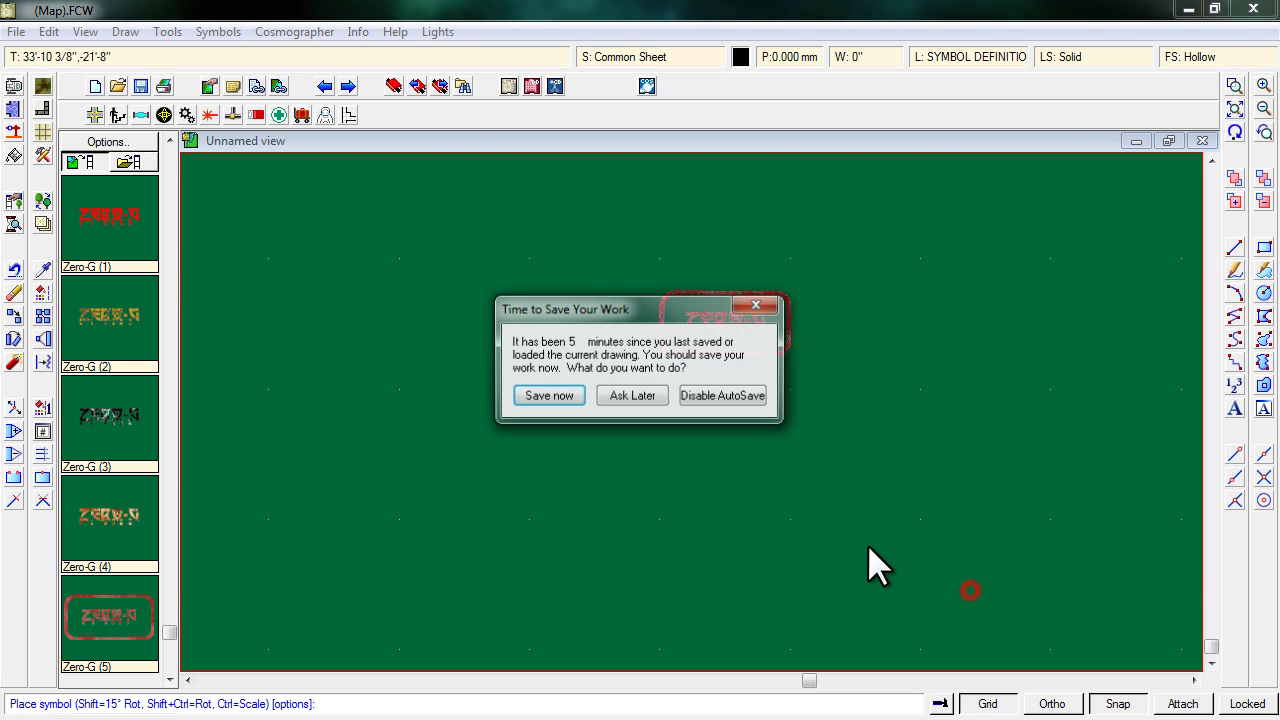
Add a test LOX (1) sign below the Zero-G sign
click(758, 306)
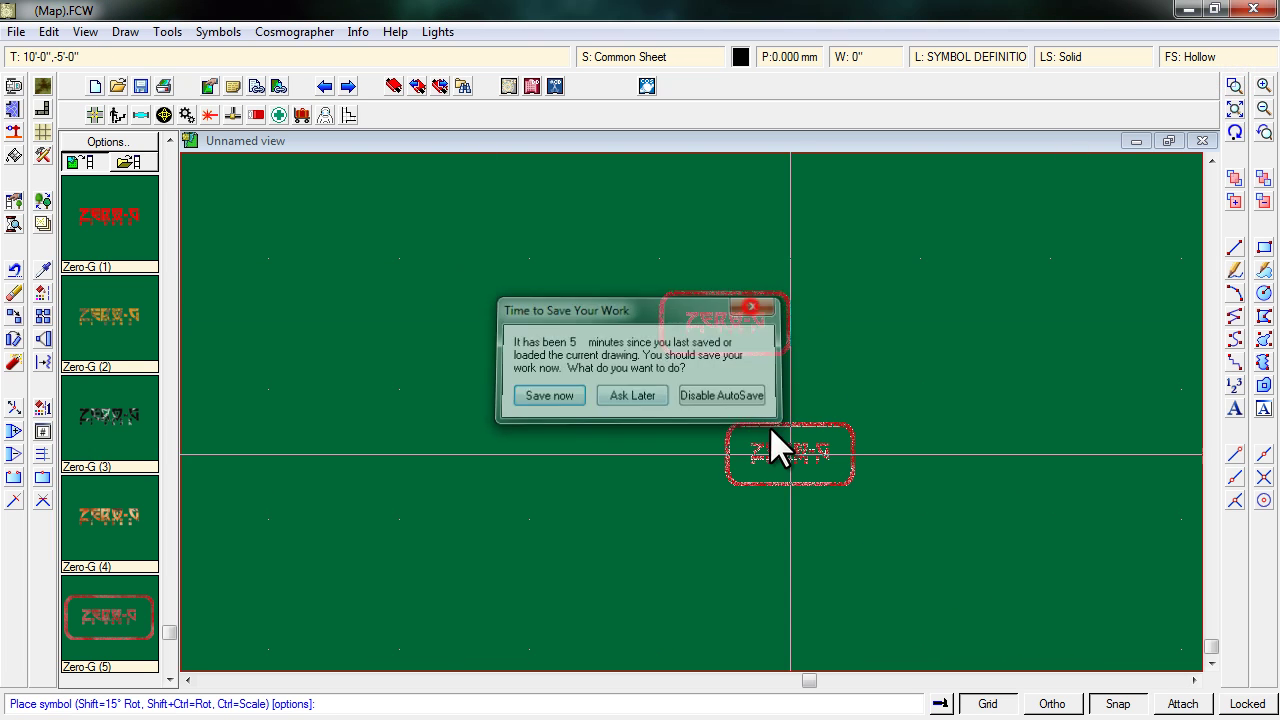
click(168, 374)
click(168, 374)
click(168, 376)
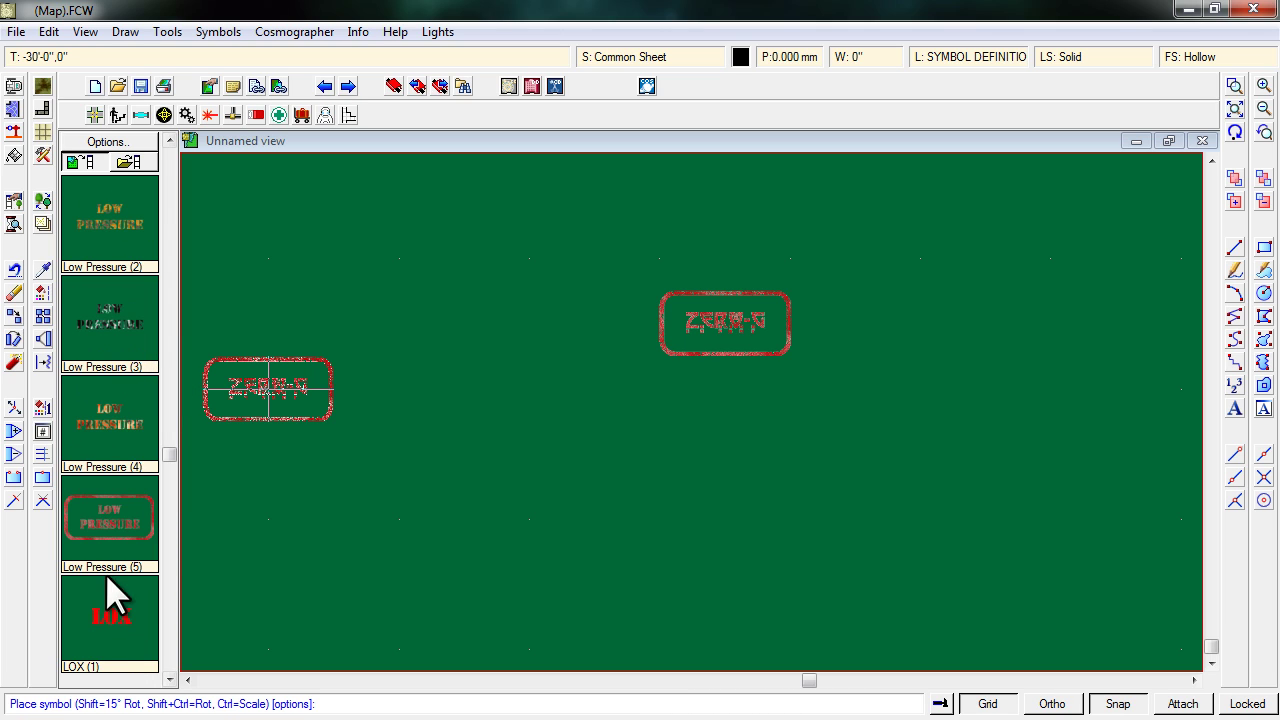
click(114, 612)
click(730, 452)
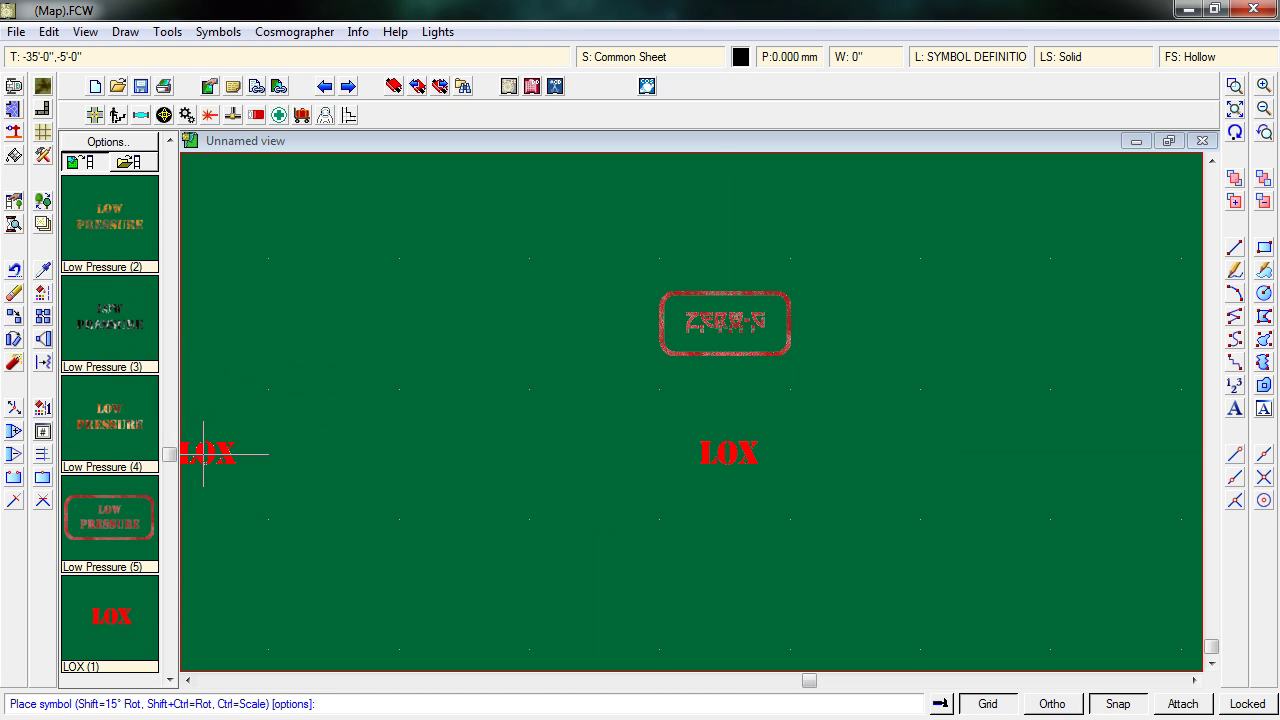
click(14, 292)
Erase the Zero-G and LOX test signs
click(557, 262)
click(873, 540)
right_click(832, 436)
click(835, 443)
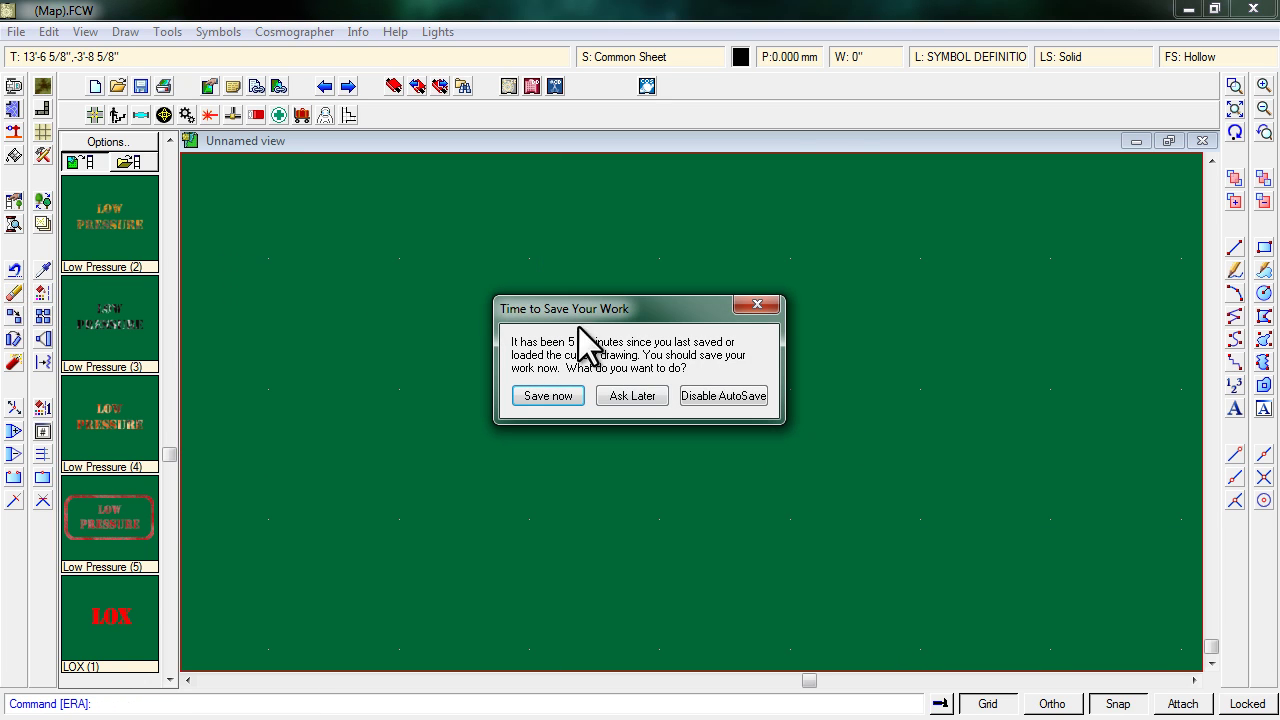
Save at the autosave reminder and scroll the catalog back to the Airlock symbols
click(586, 394)
click(170, 316)
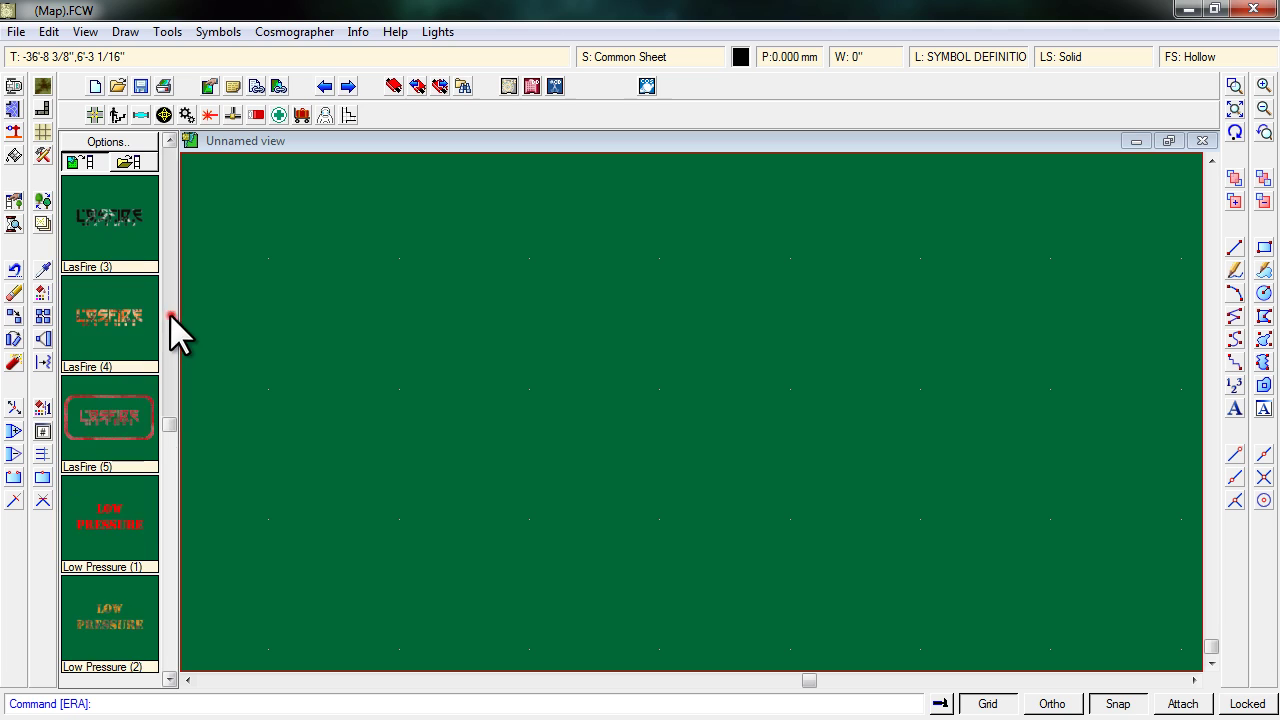
click(168, 226)
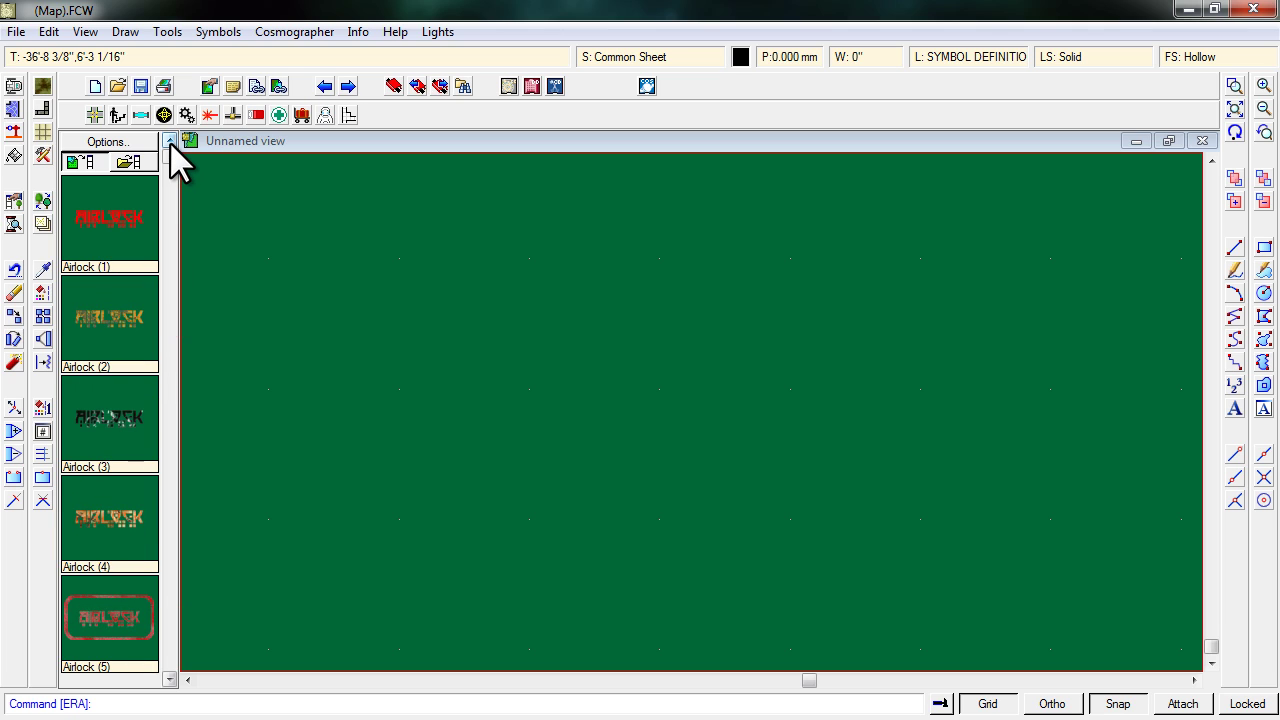
drag(177, 200, 166, 160)
click(168, 208)
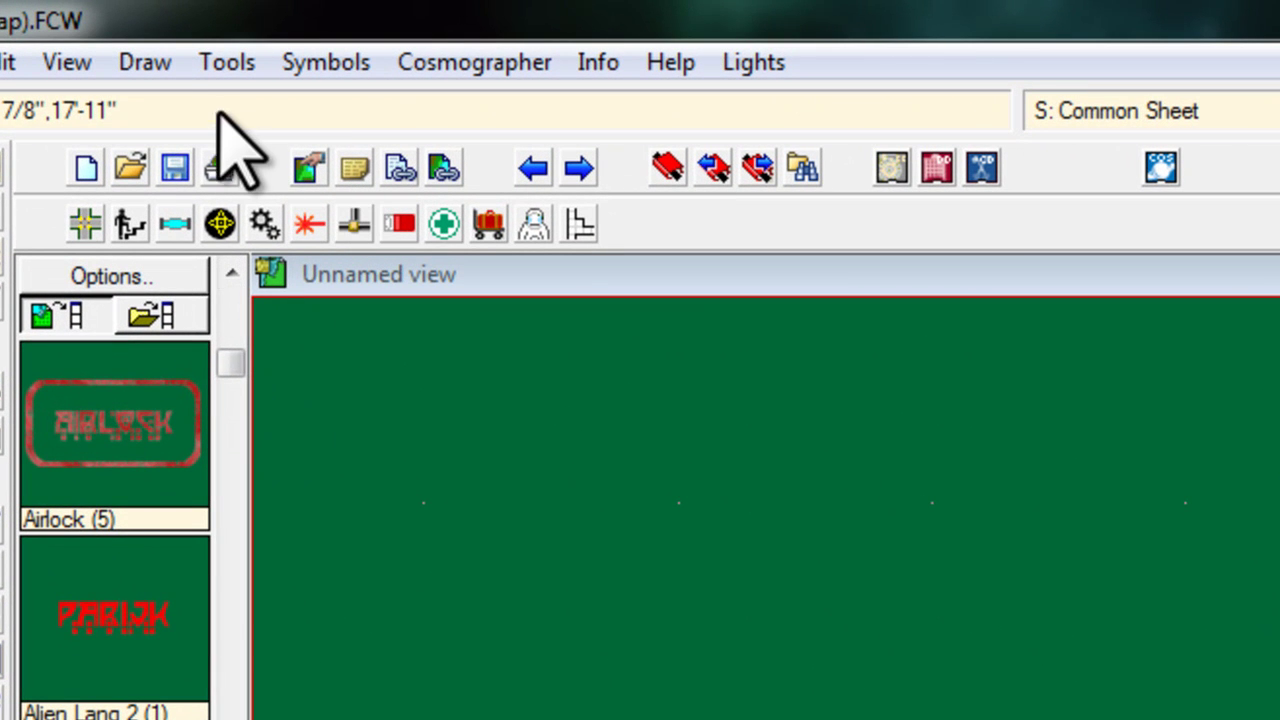
Open Symbols > Symbol Manager and select Airlock (1) through Zero-G (5)
click(310, 64)
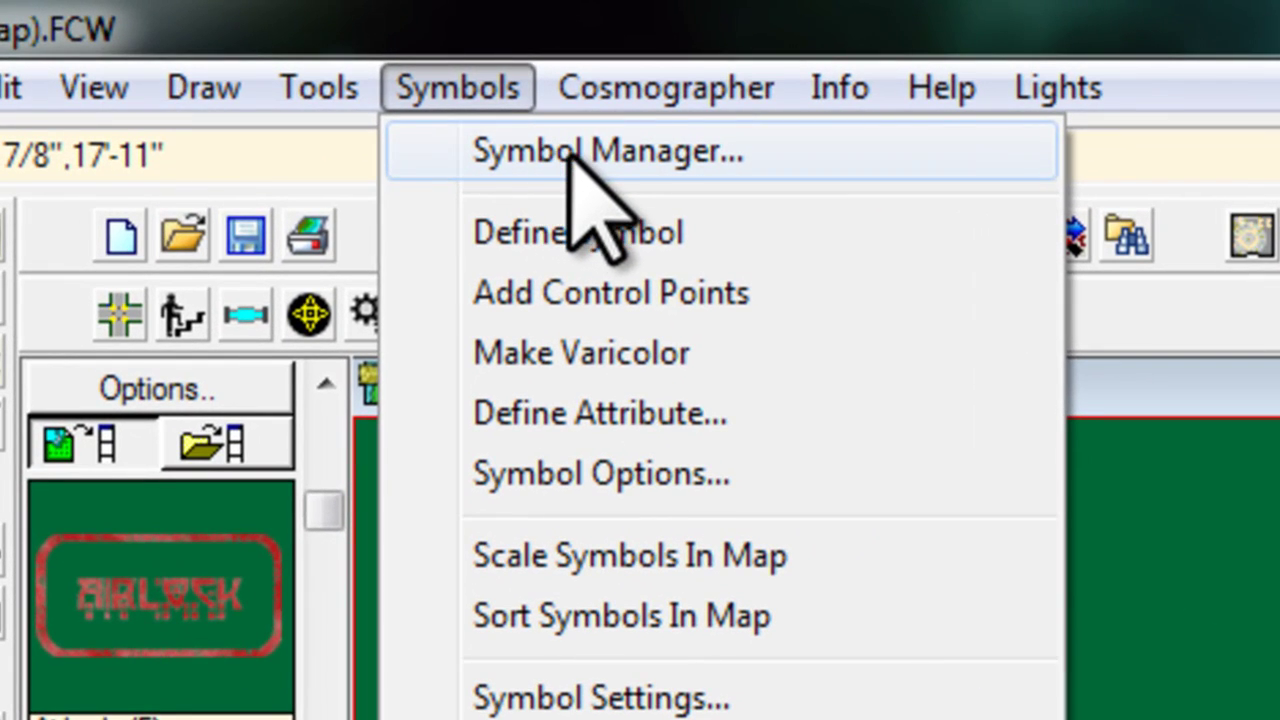
click(405, 112)
click(989, 349)
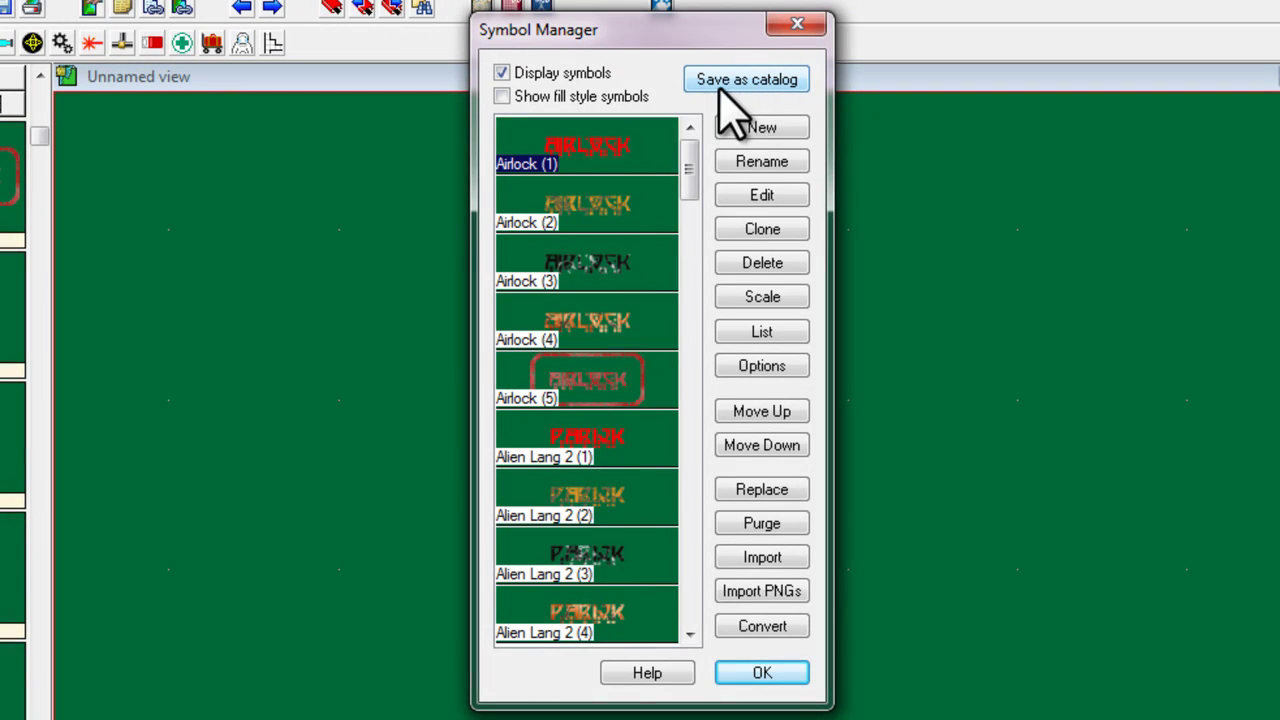
drag(694, 152, 723, 108)
shift+click(640, 625)
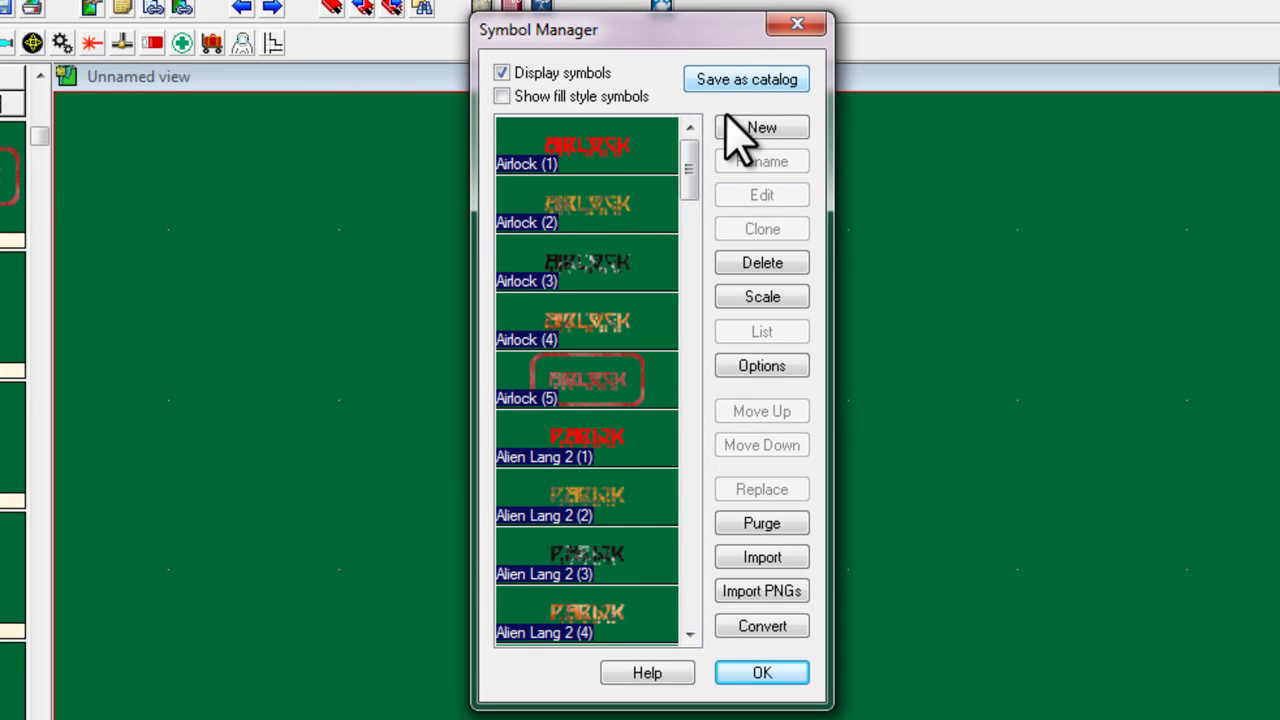
In Options, tick Force Sheet with sheet name SYMBOLS FLOOR SIGNS for all selected symbols
click(762, 367)
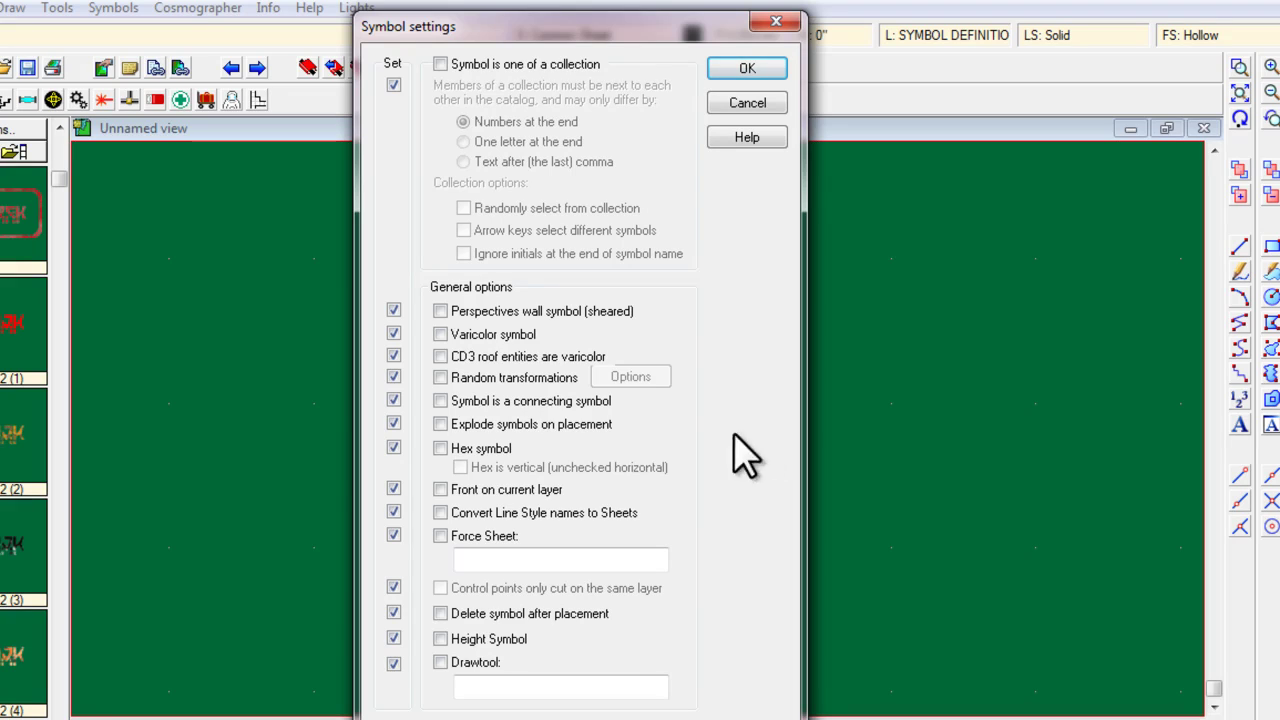
click(440, 537)
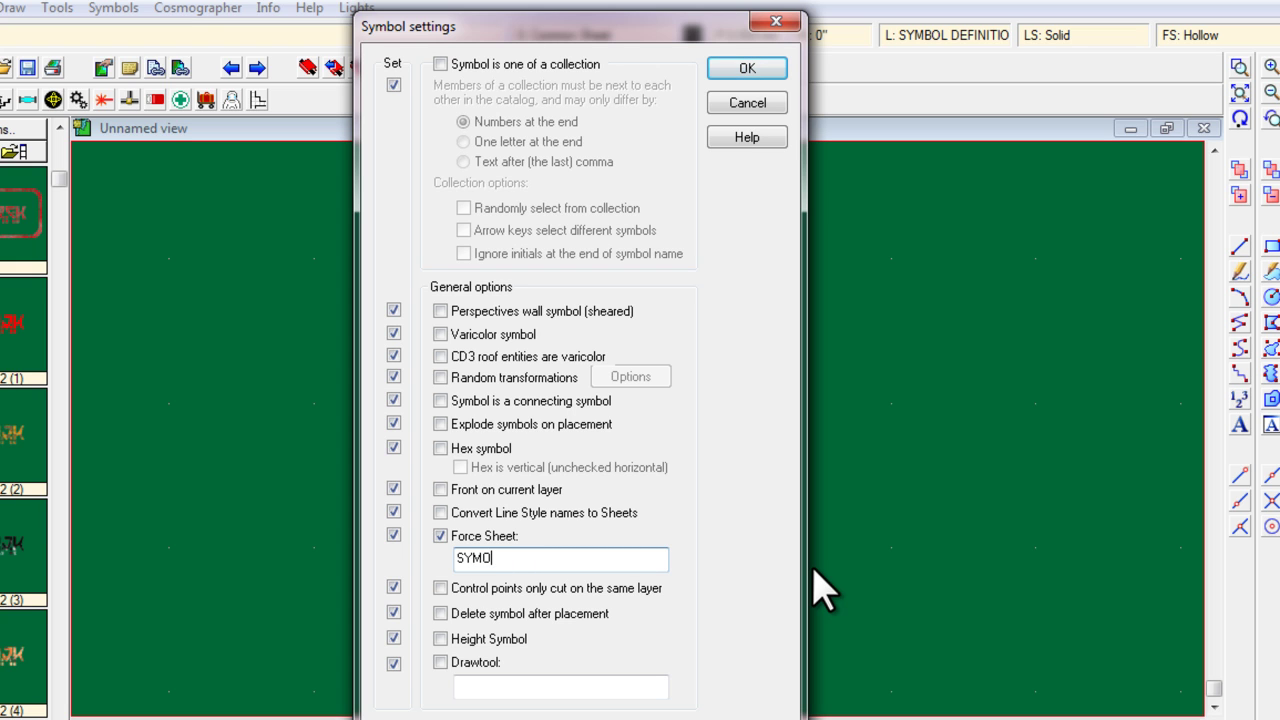
key(BackSpace)
key(BackSpace)
text(MBOLS)
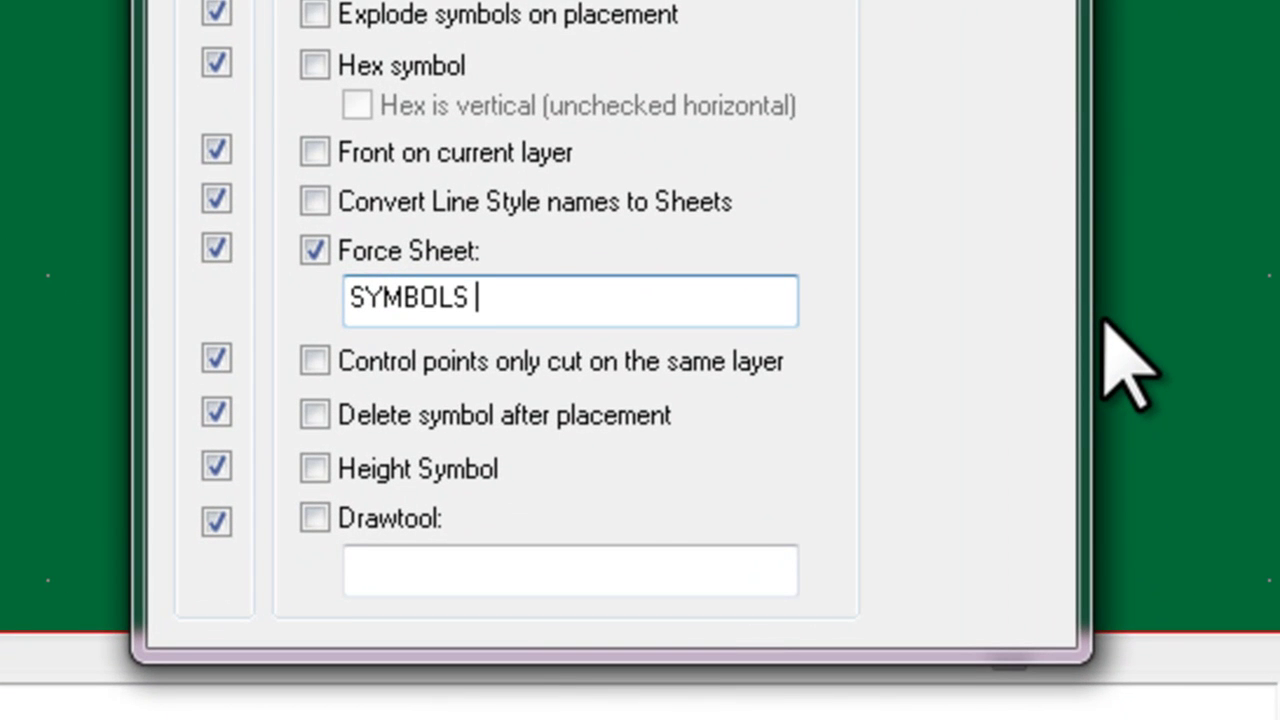
text( FLOOR)
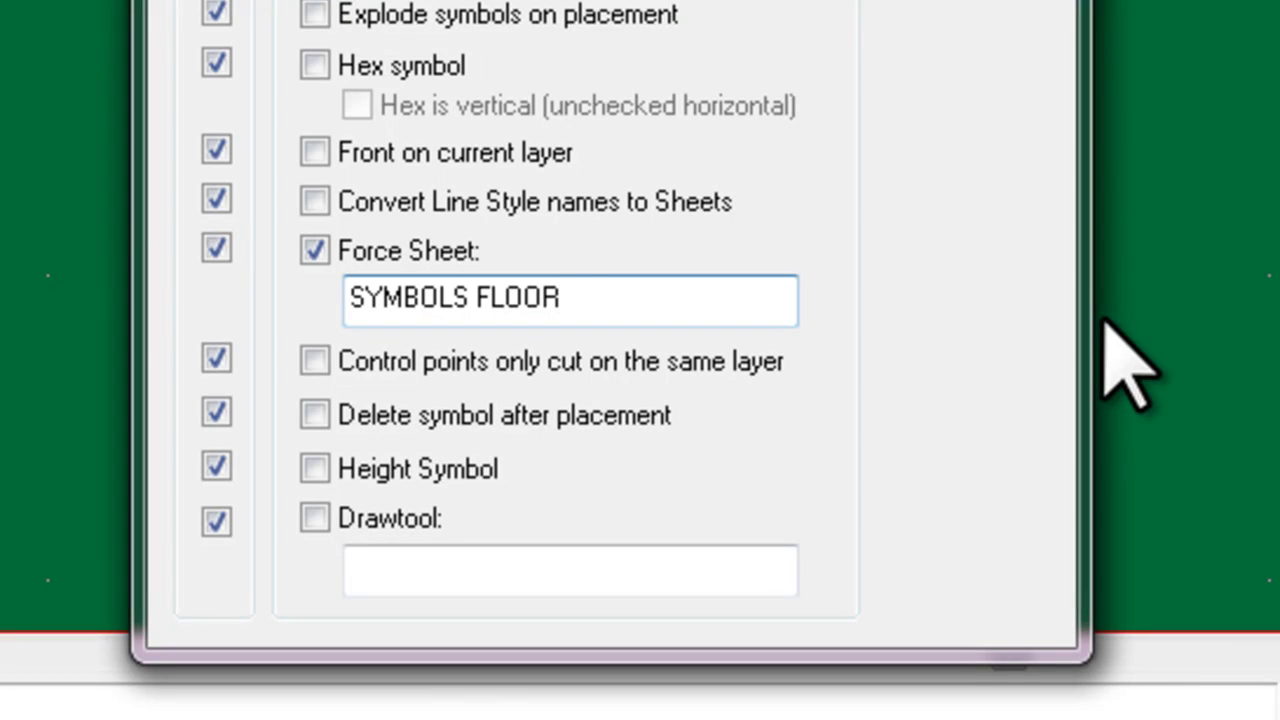
text( SIGNS)
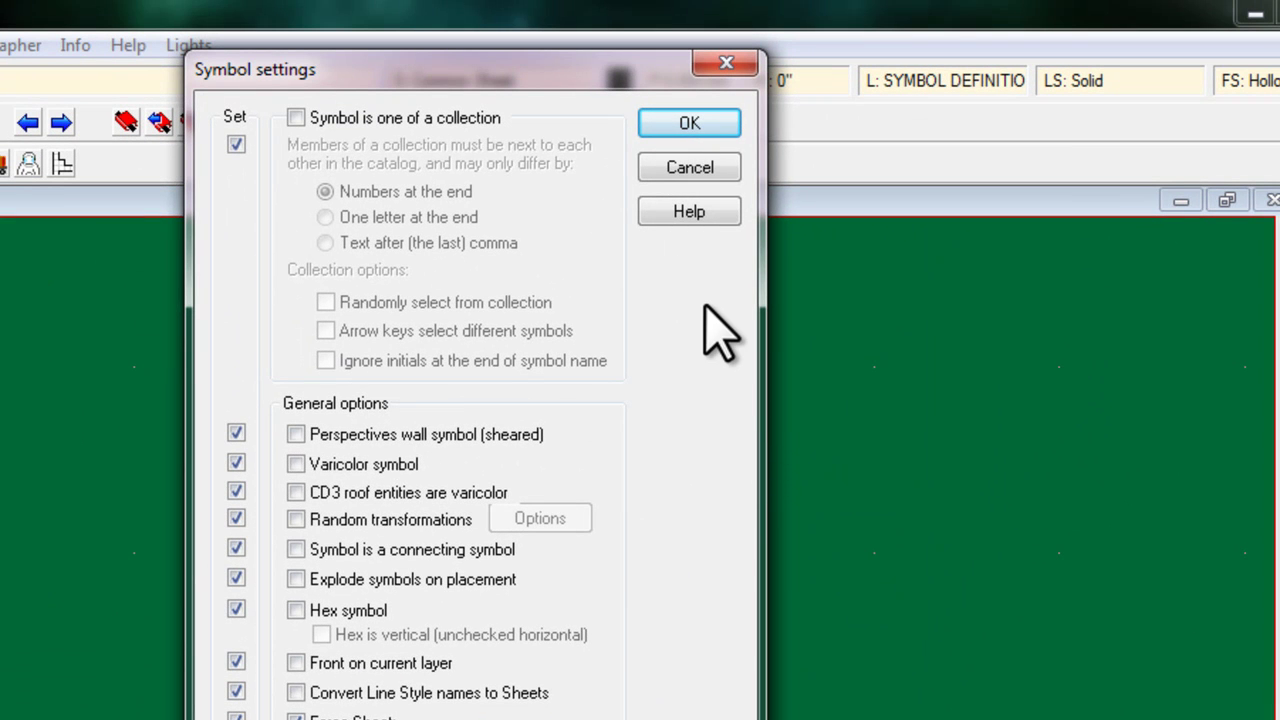
click(700, 120)
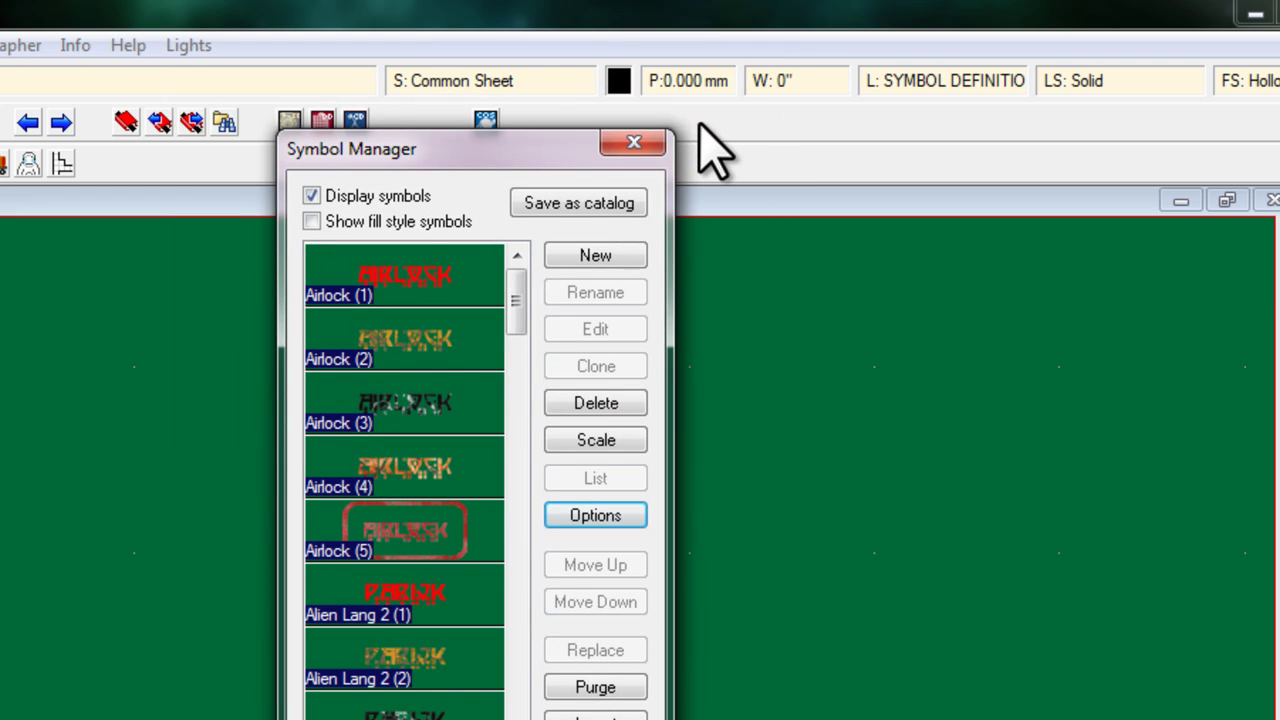
Try Save as catalog in the Symbol Manager twice
click(610, 208)
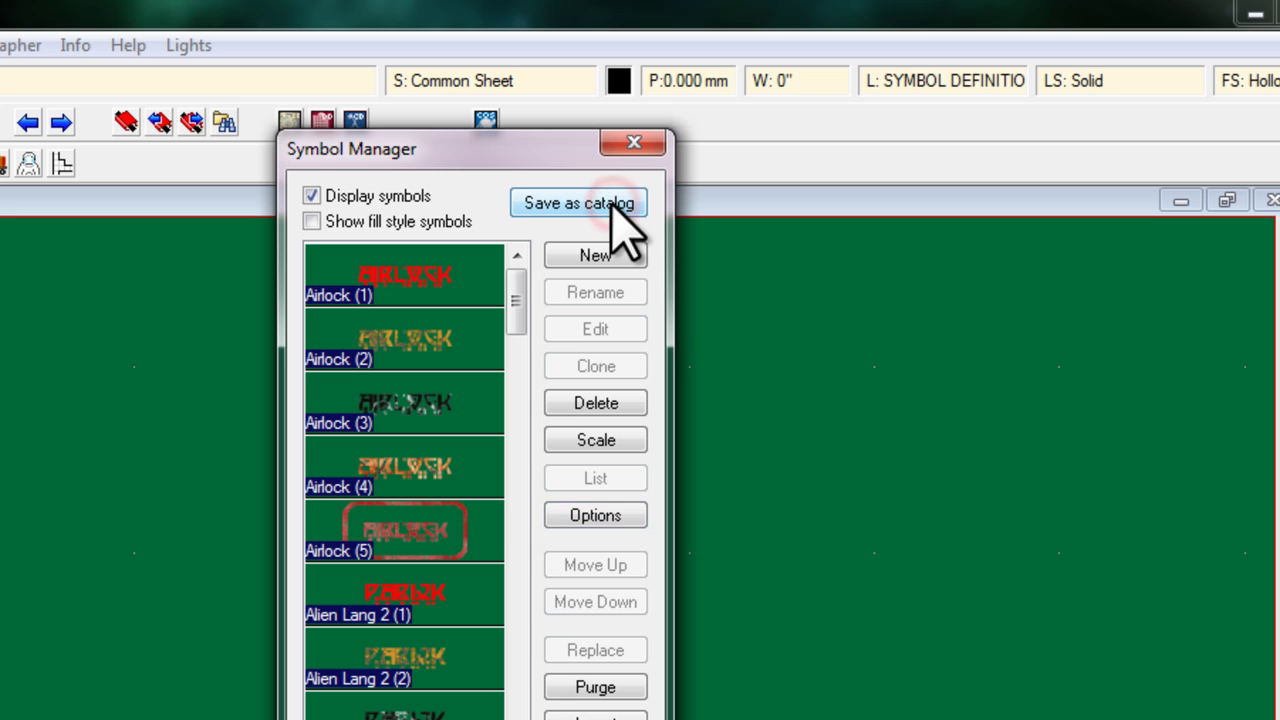
click(615, 204)
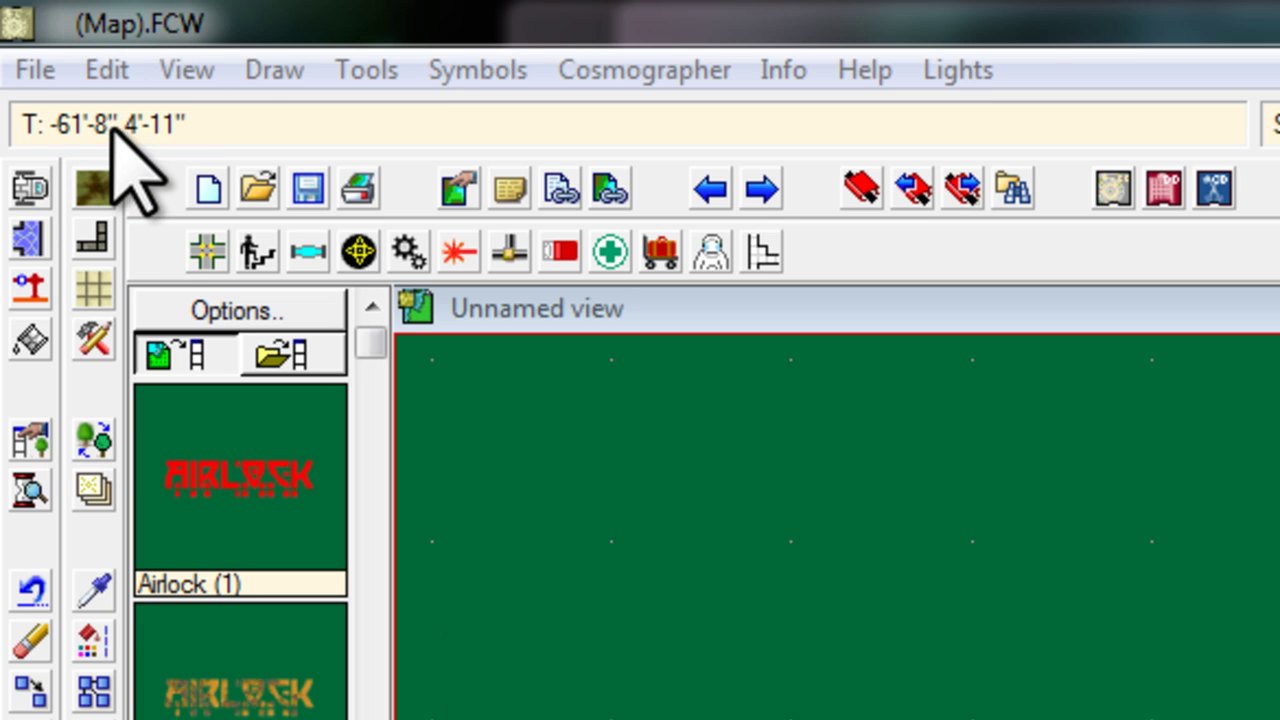
Save As temp.FCW in the CC3 folder and confirm replacing the existing file
click(35, 70)
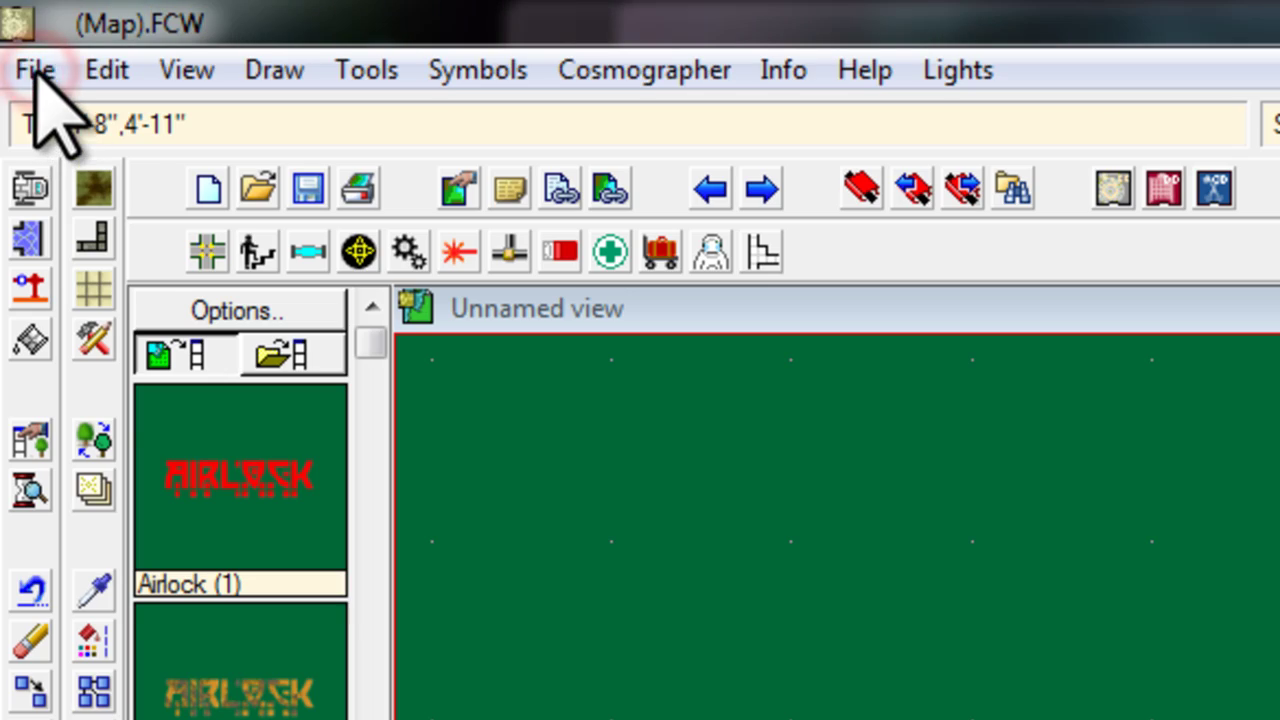
click(35, 70)
click(110, 283)
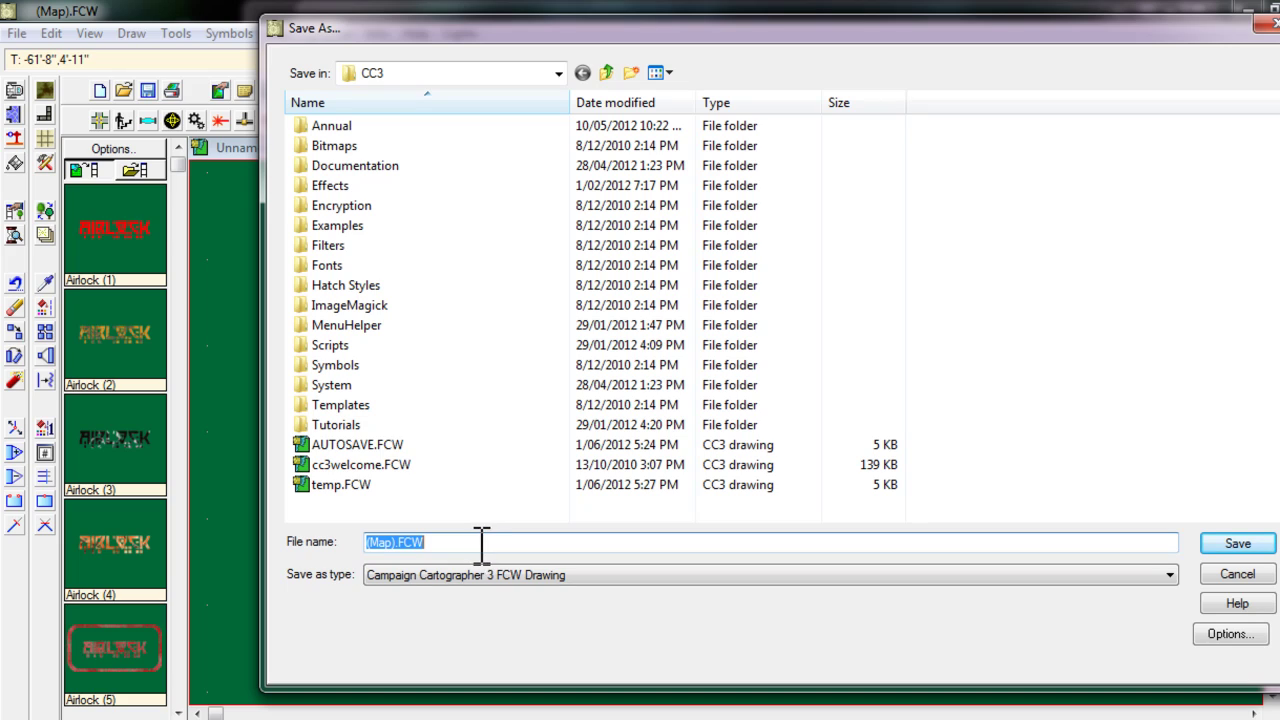
click(342, 485)
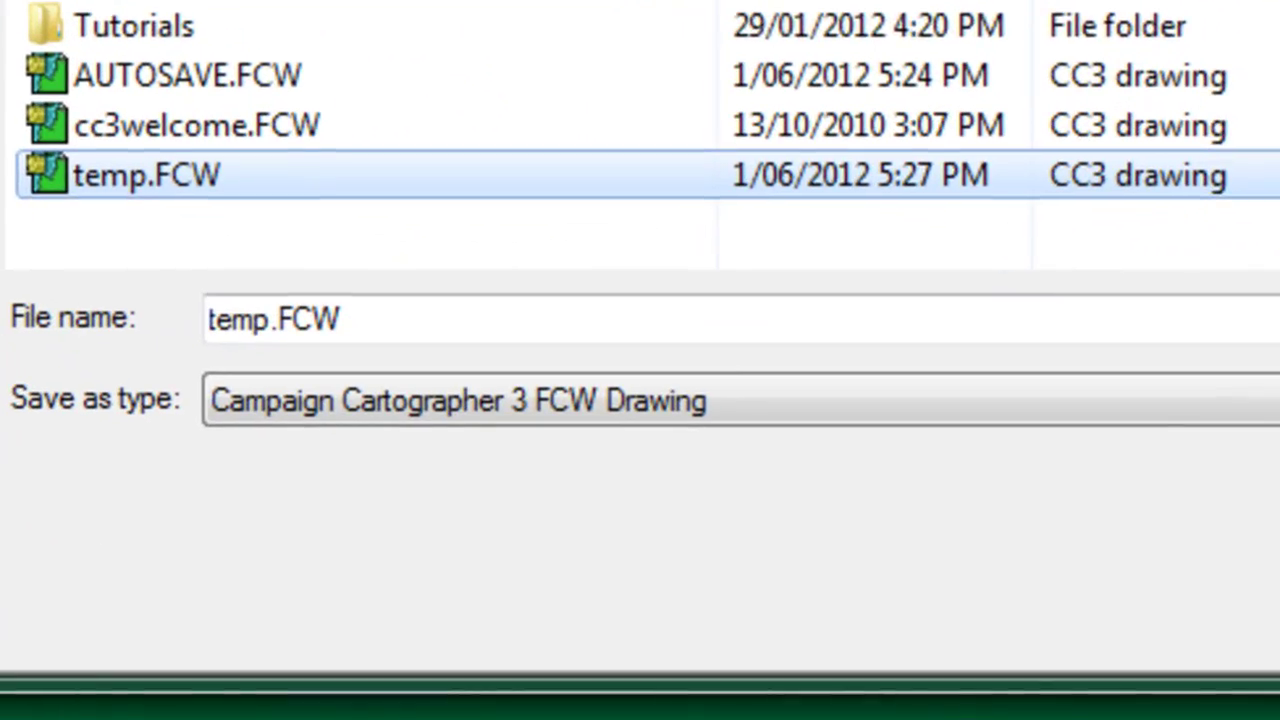
click(1238, 545)
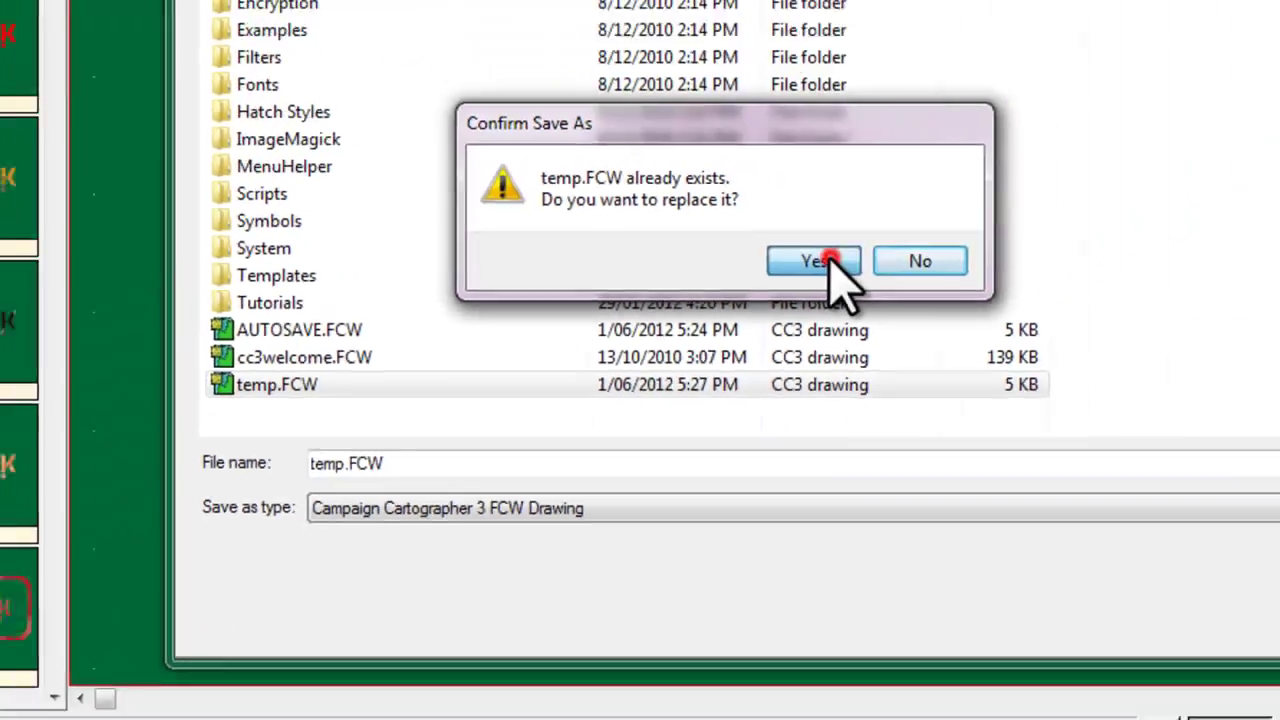
click(828, 262)
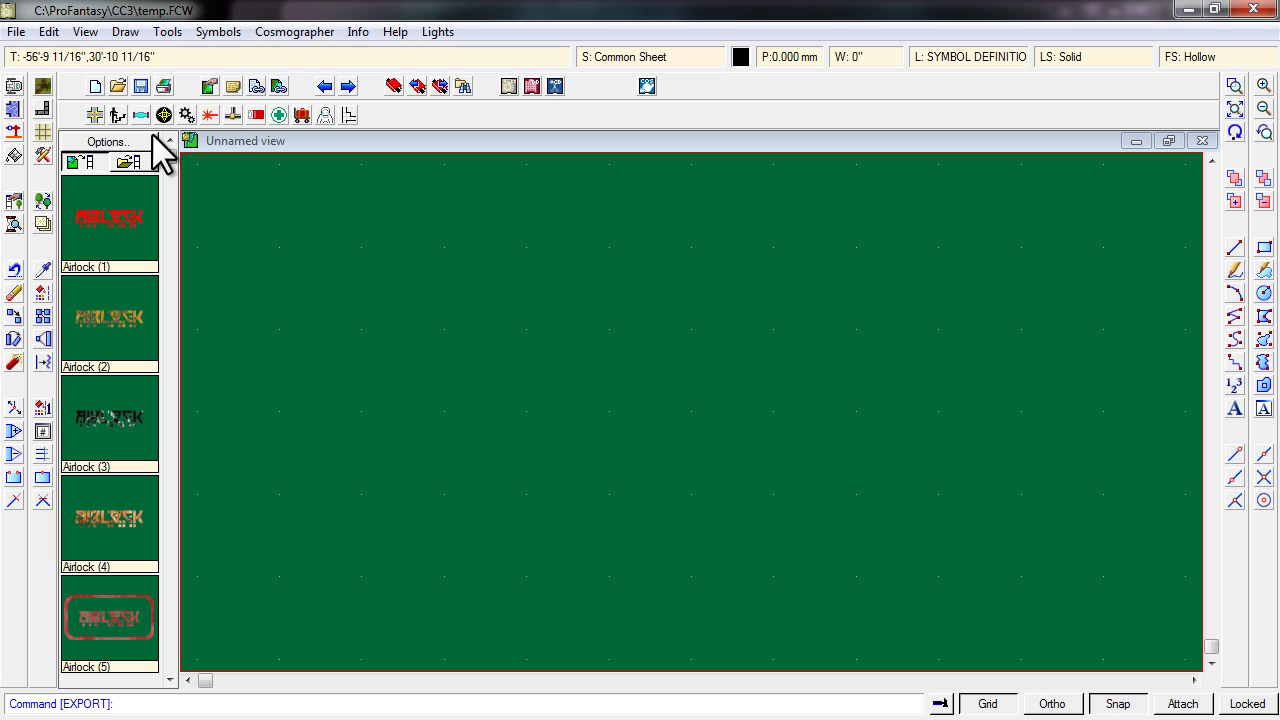
Open the Symbol Manager and select all symbols from Airlock (1) to Zero-G (5)
click(221, 36)
click(240, 55)
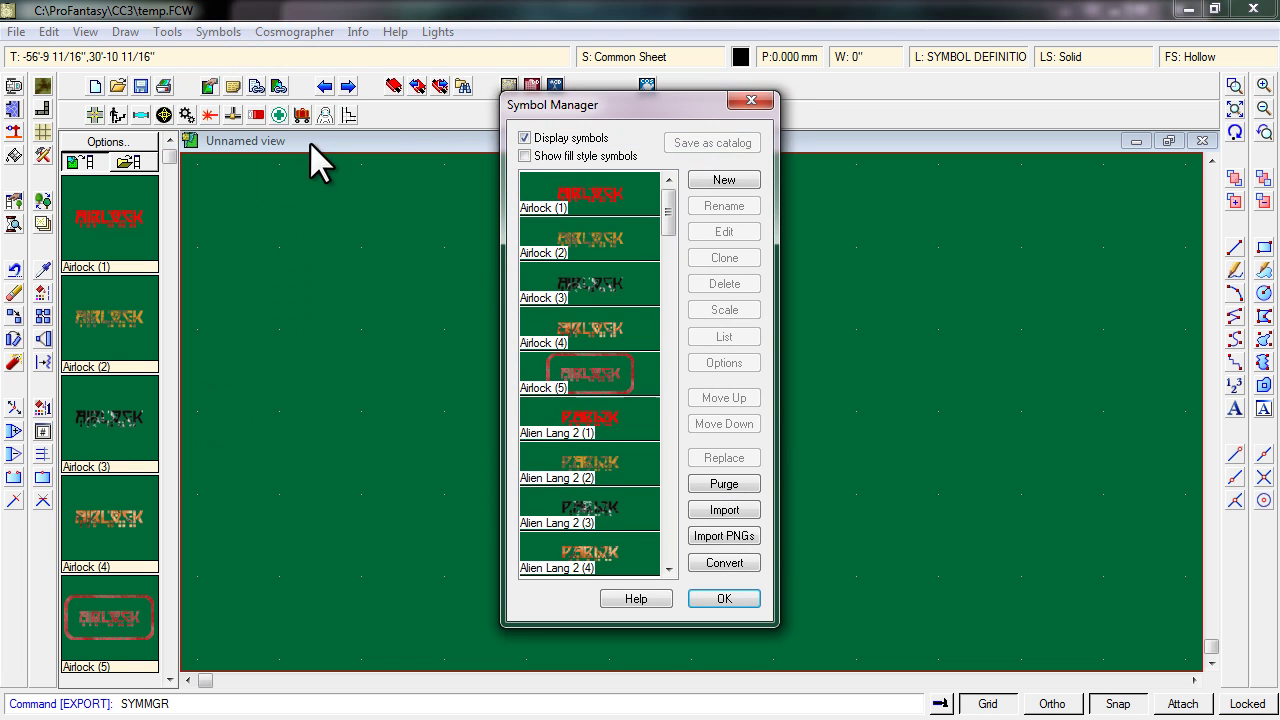
drag(668, 206, 668, 579)
shift+click(618, 540)
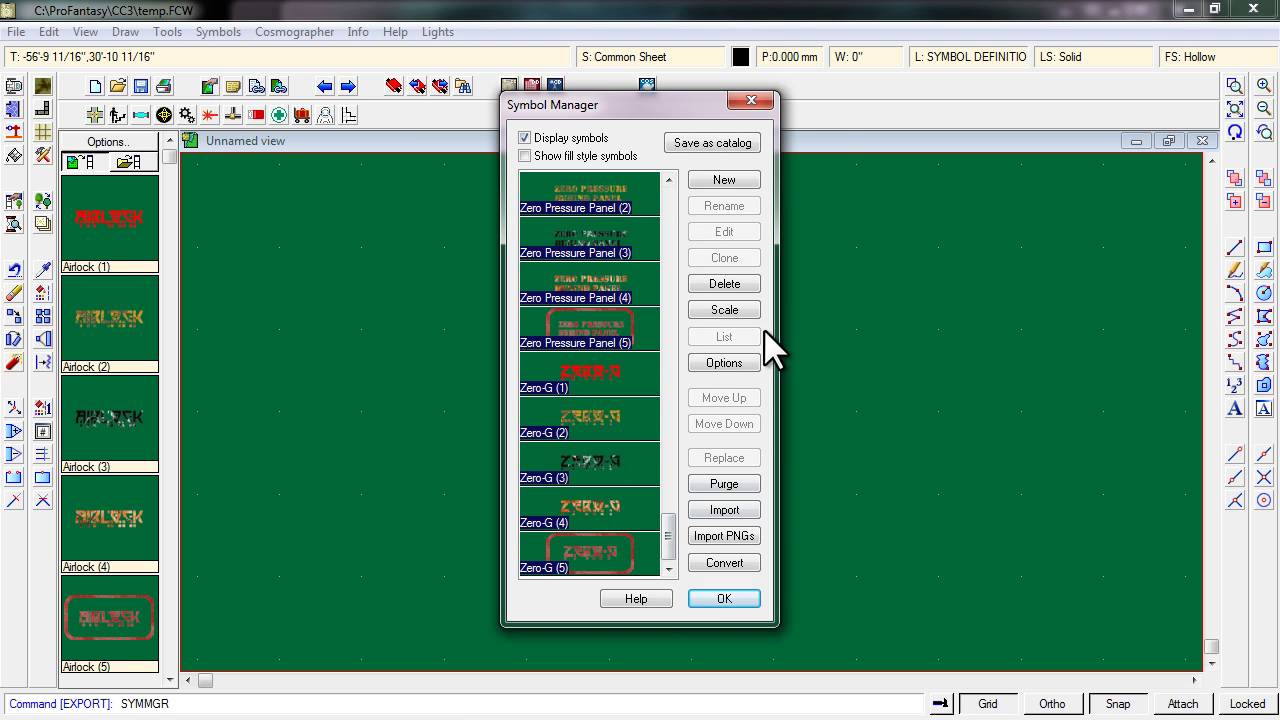
Force the selected symbols onto sheet SYMBOLS FLOOR SIGNS, then start saving them as temp.FSC
click(742, 362)
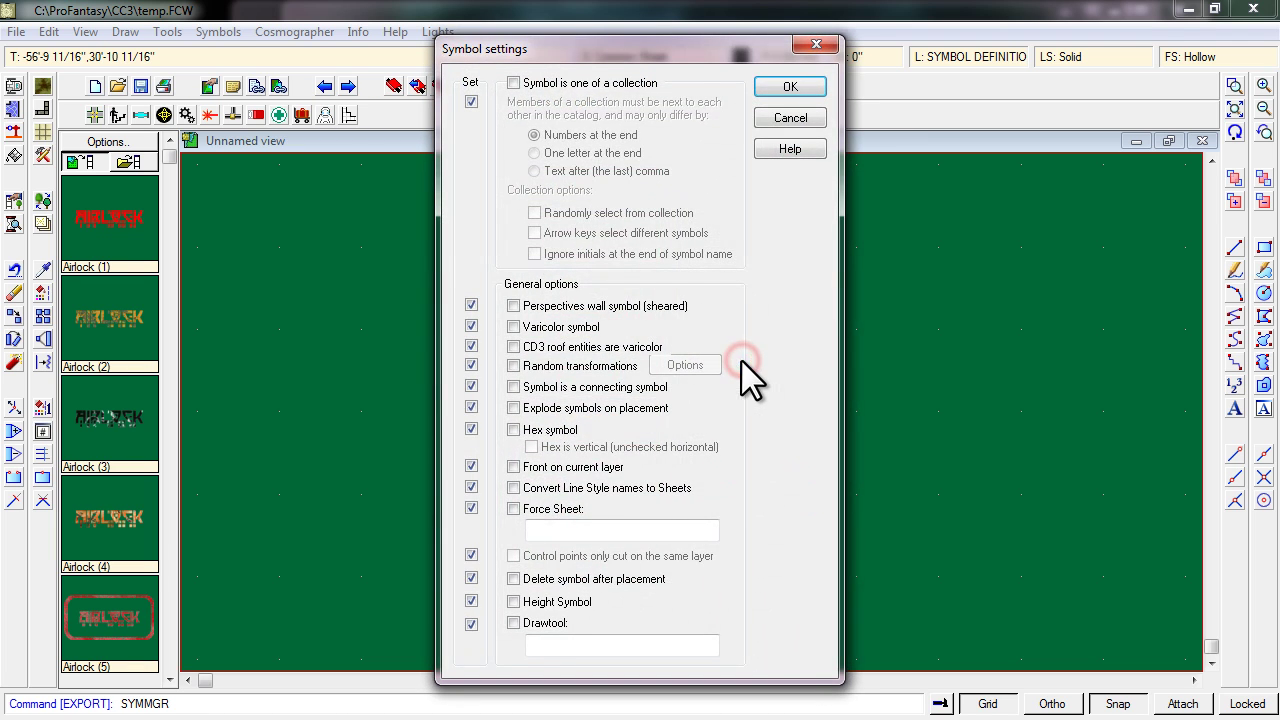
click(545, 508)
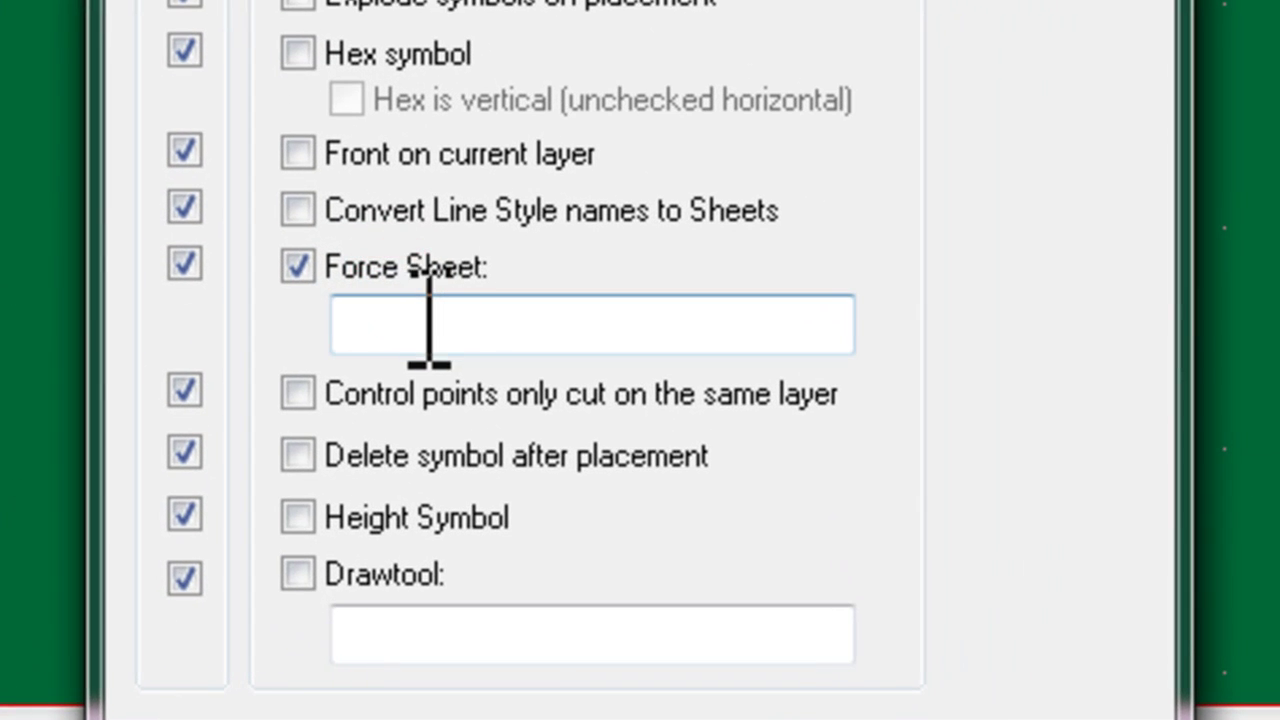
click(561, 529)
text(SYMBOLS FLOOR SIGNS*)
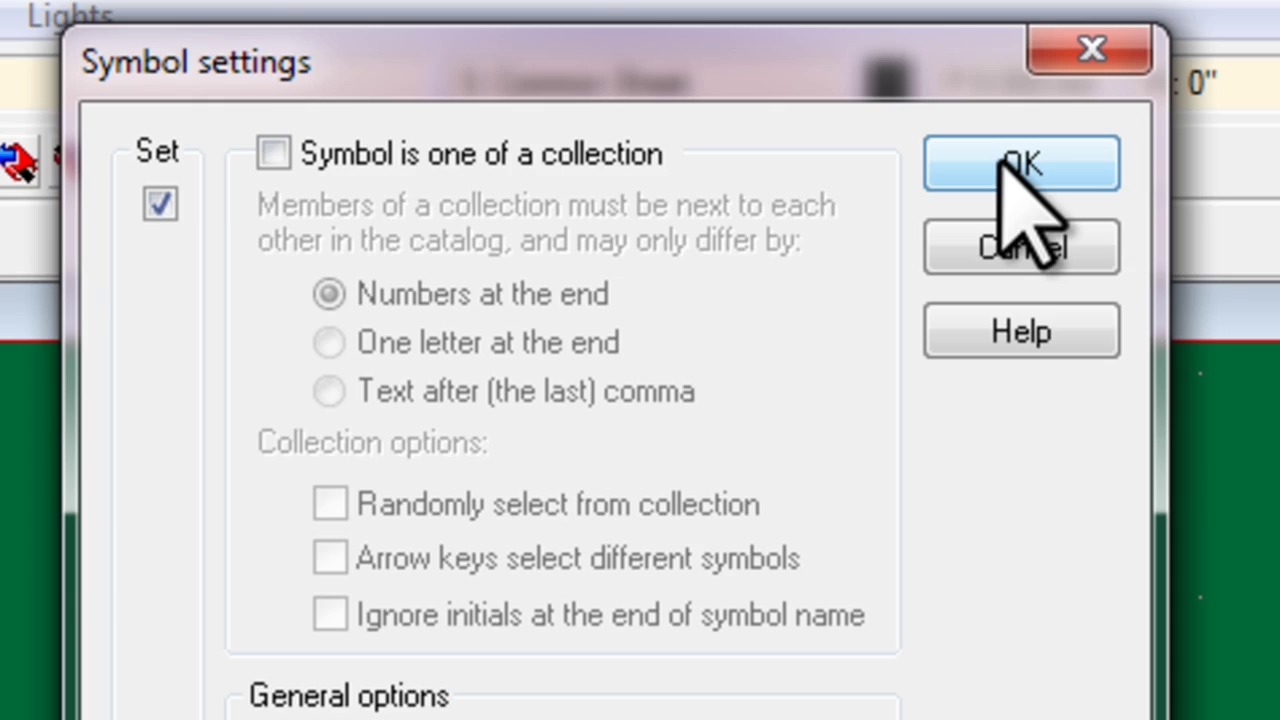
click(1010, 166)
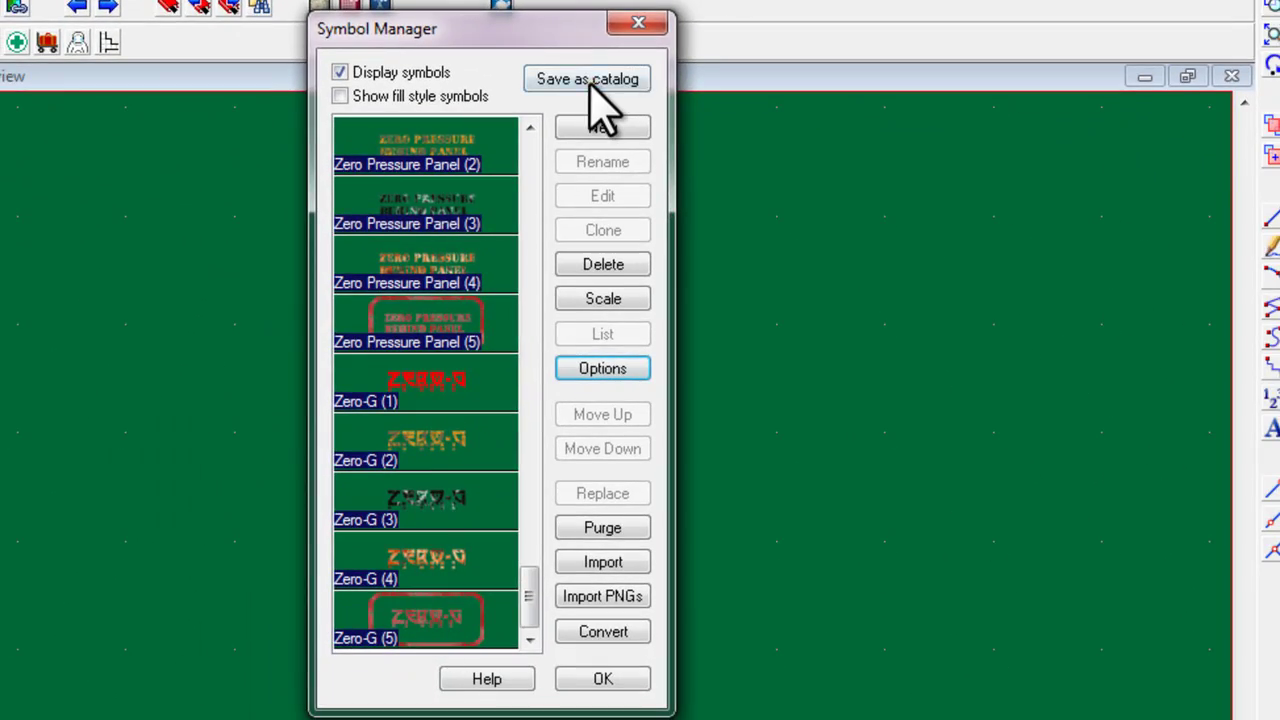
click(590, 82)
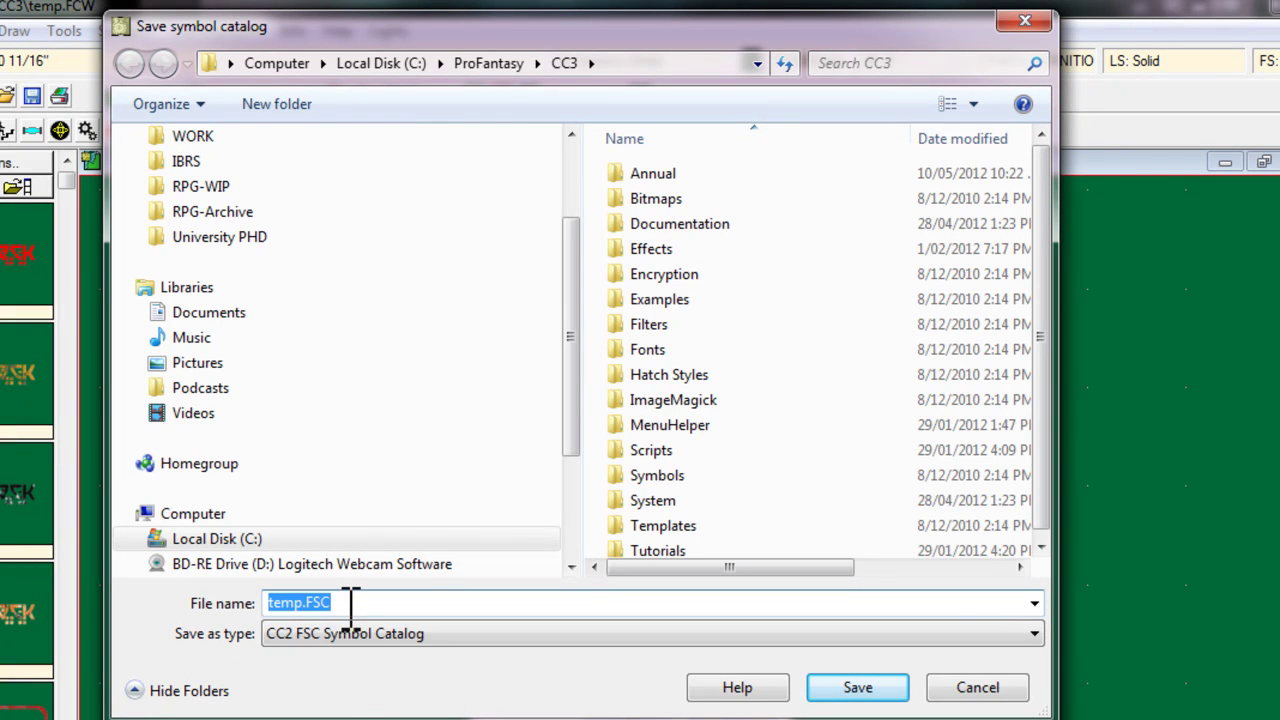
Navigate the save dialog to the C: ProFantasy > CC3 > Symbols > Cosmographer folder
click(345, 634)
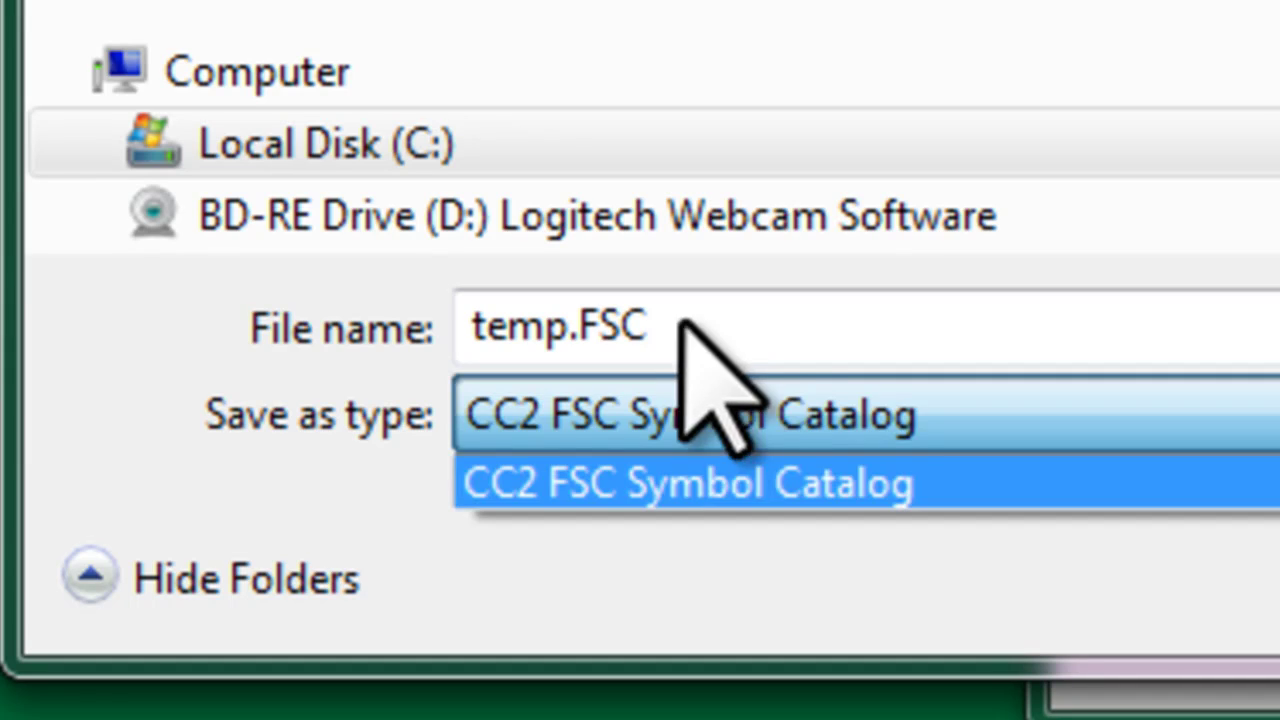
click(354, 600)
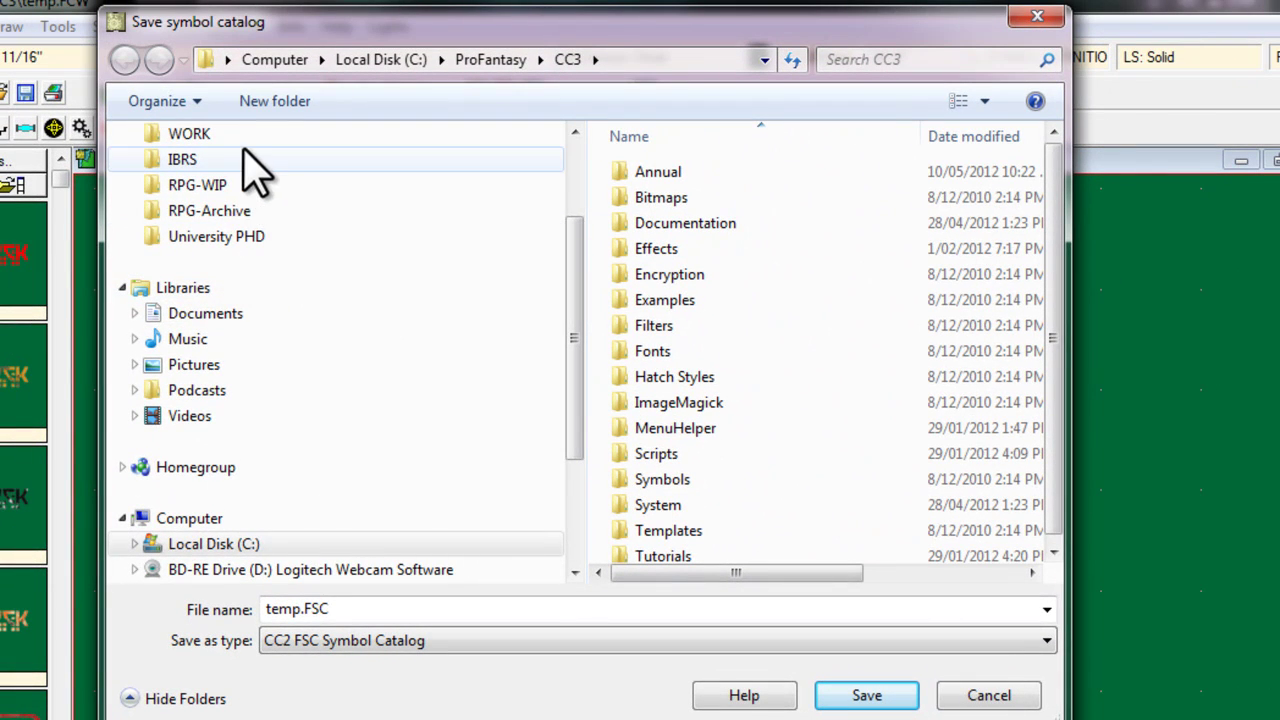
click(226, 543)
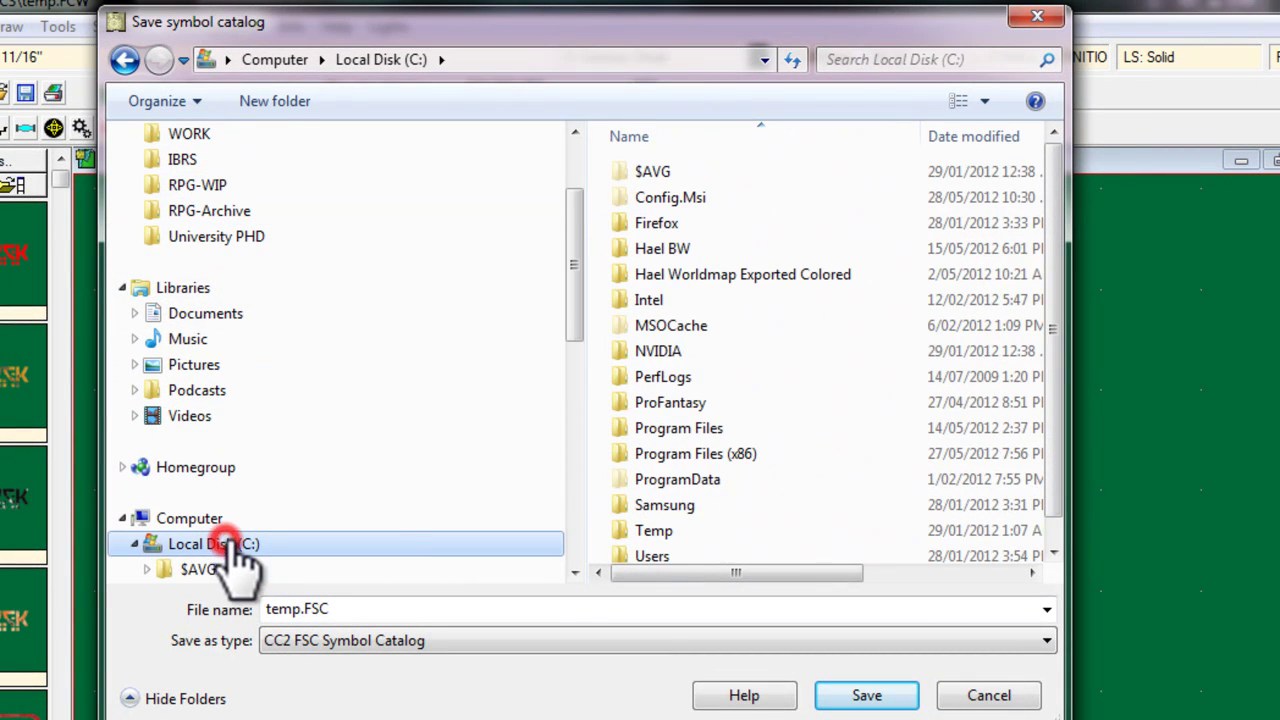
click(670, 402)
double_click(670, 402)
double_click(660, 172)
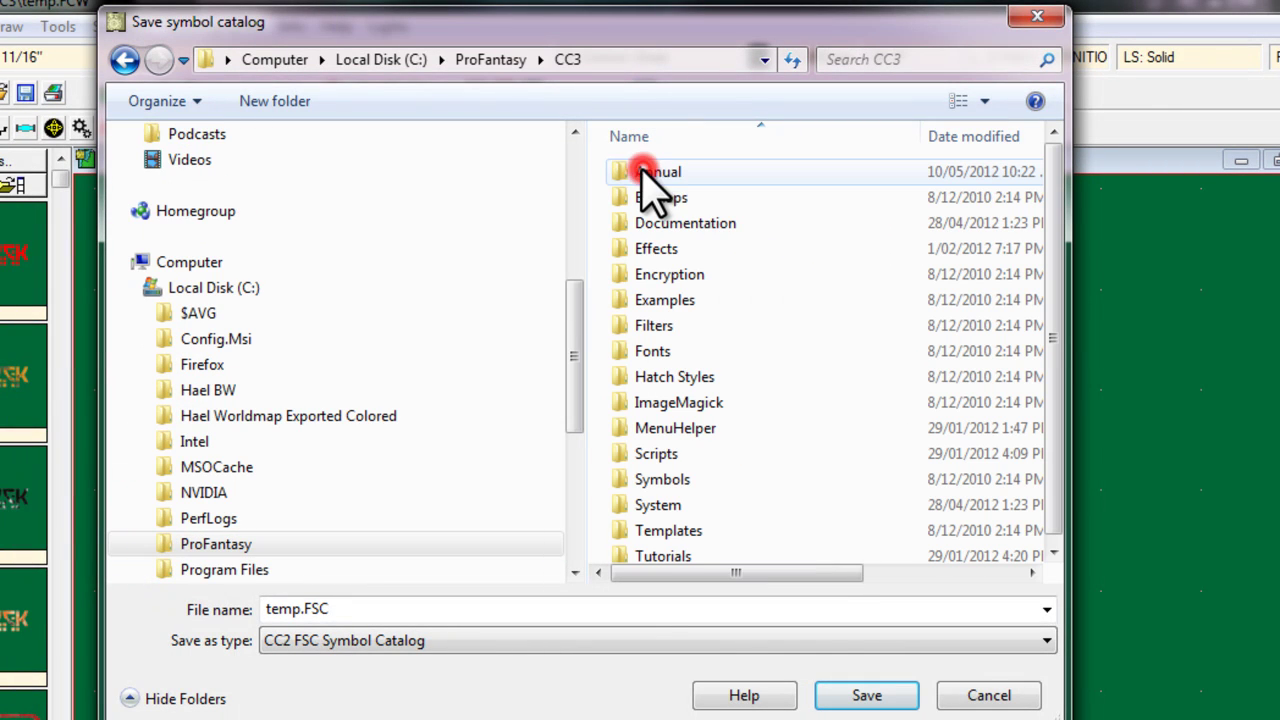
click(679, 480)
double_click(679, 480)
double_click(705, 198)
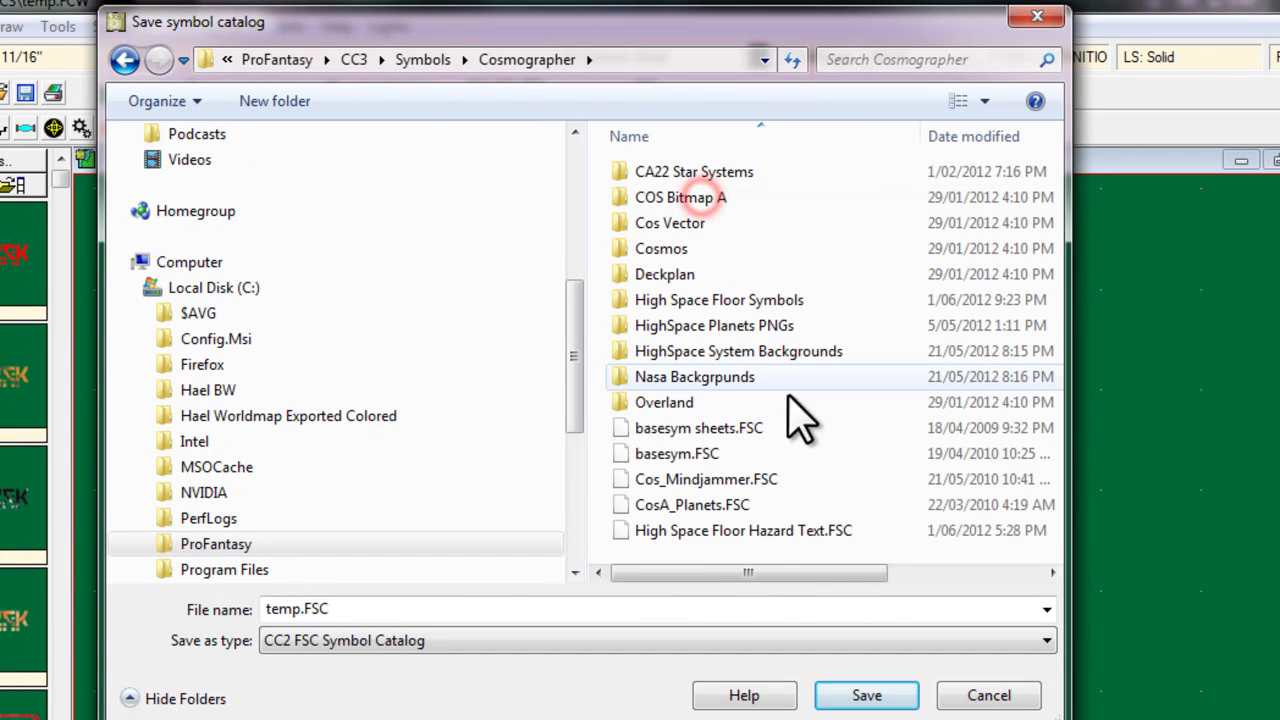
Save over High Space Floor Hazard Text.FSC, confirming the replacement of the existing file
click(751, 531)
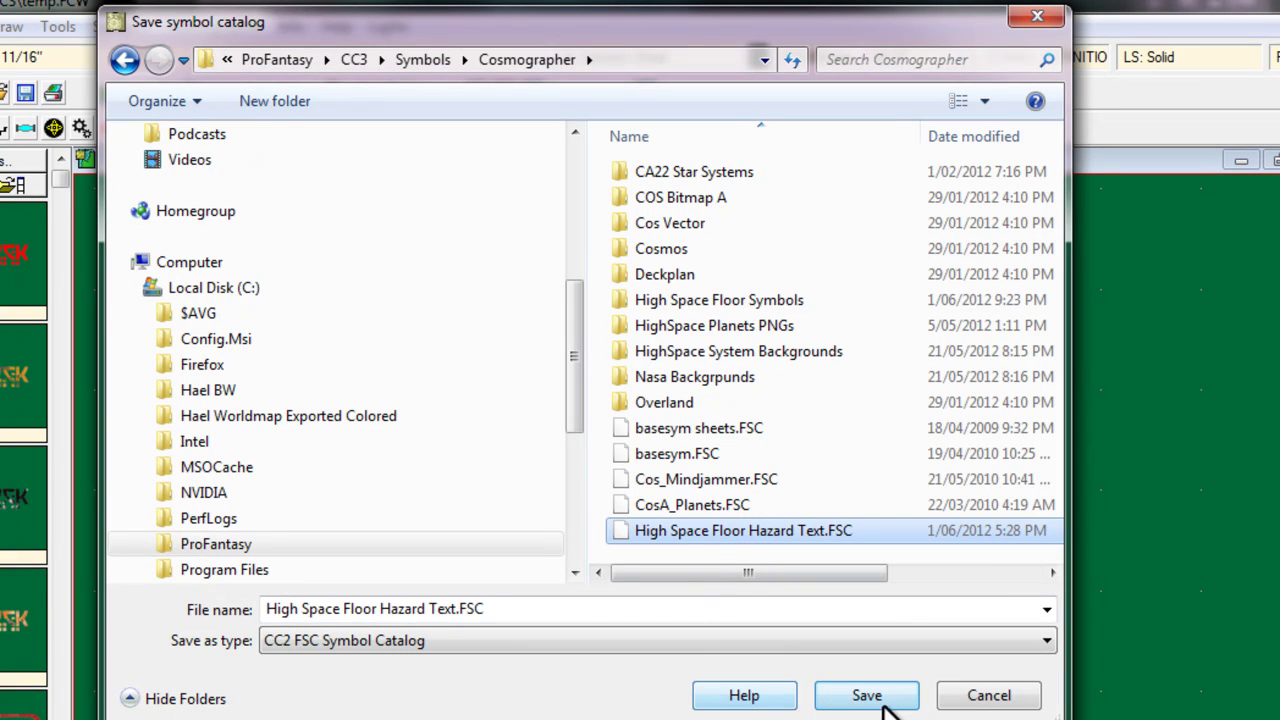
click(857, 690)
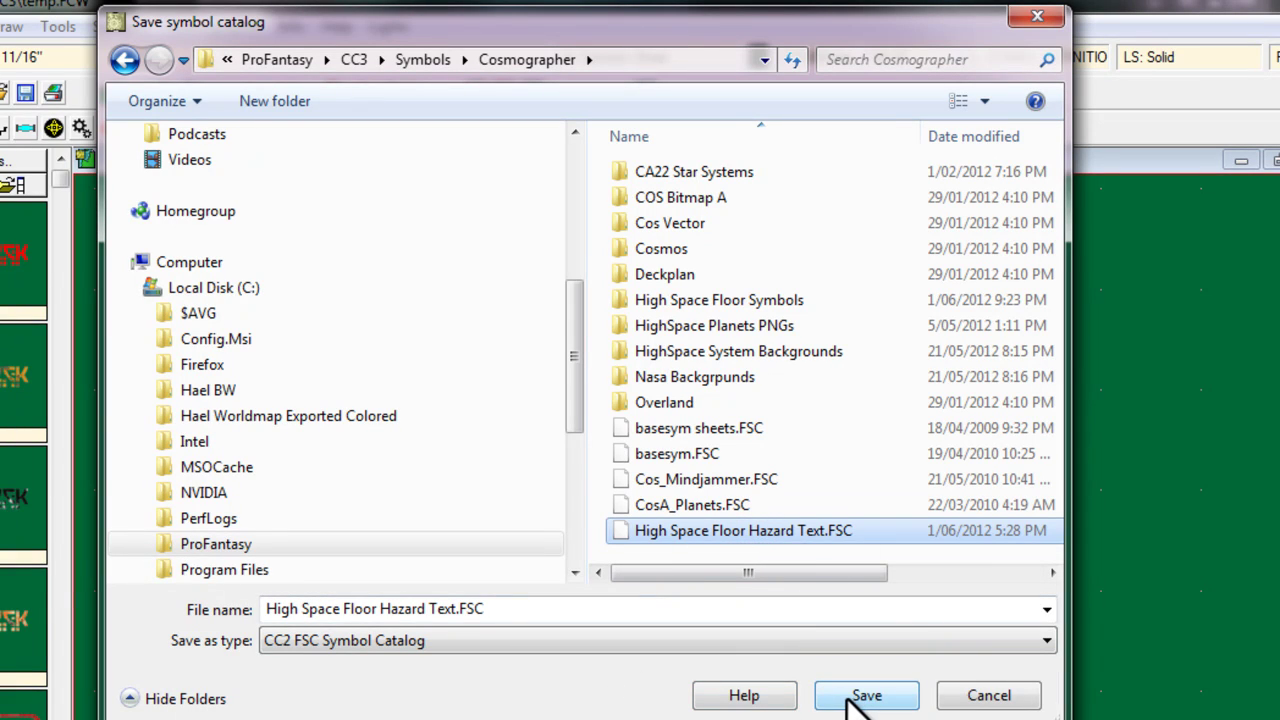
click(707, 445)
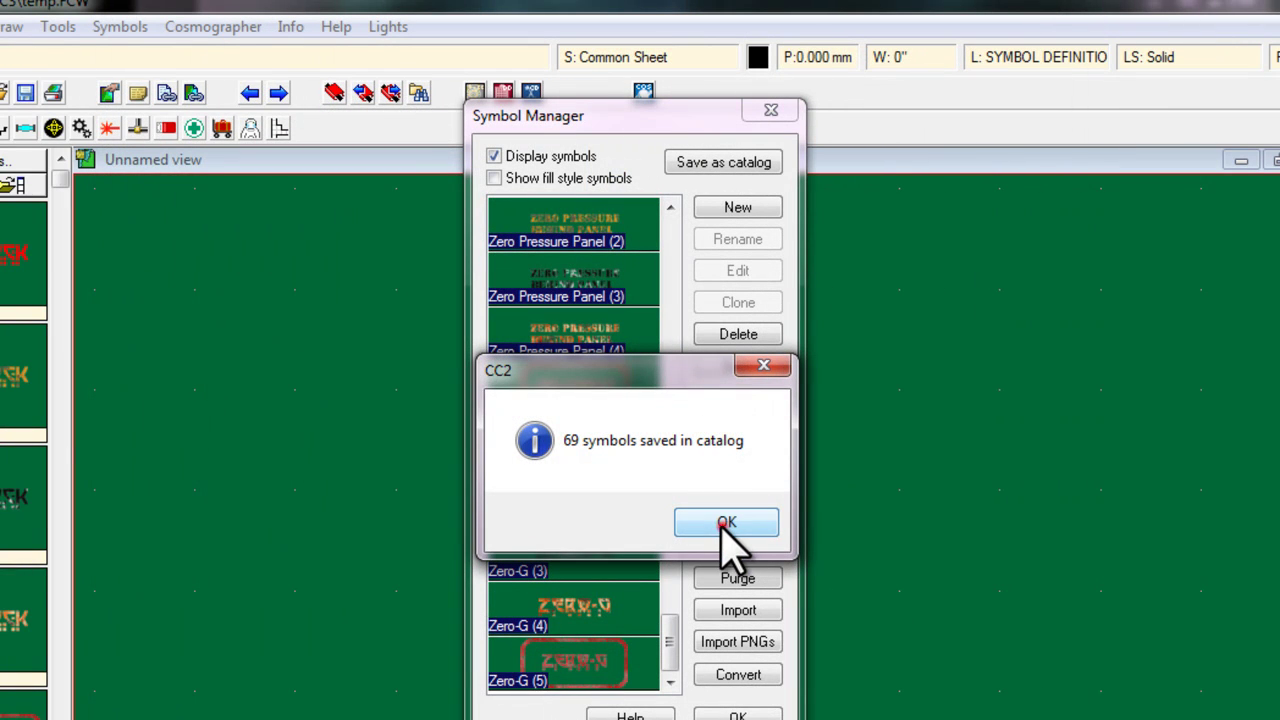
click(726, 523)
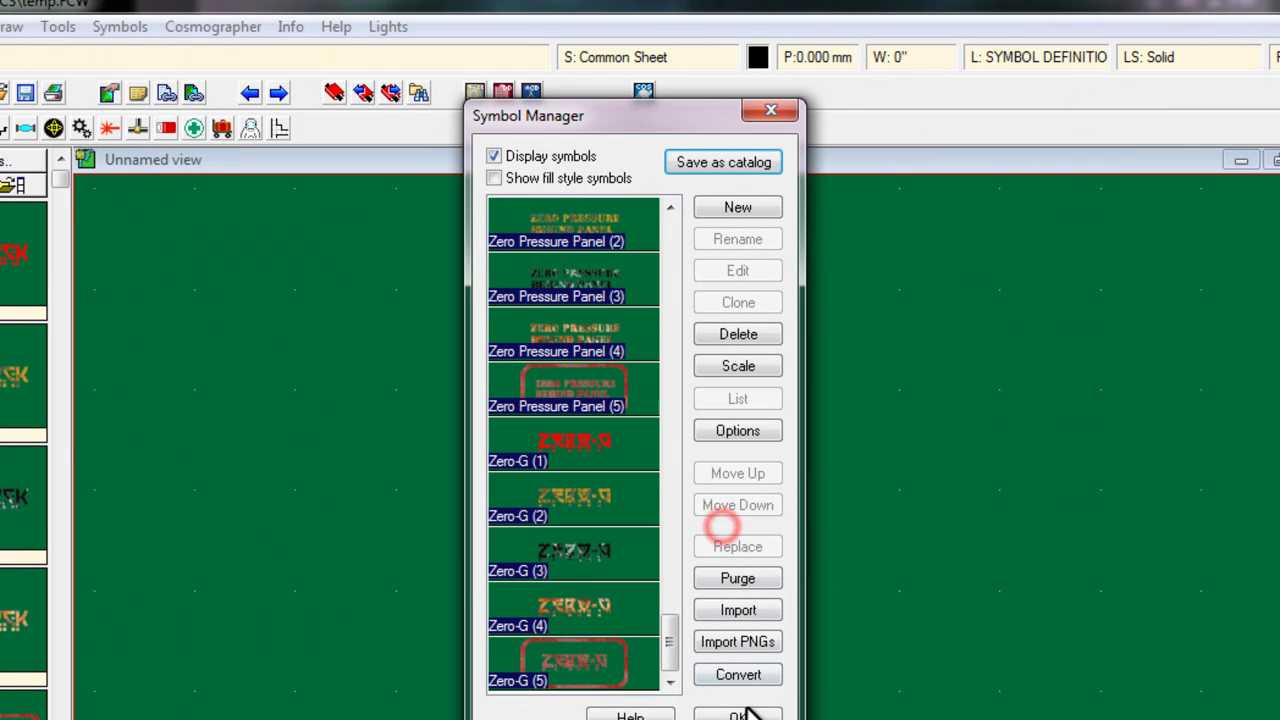
Close Symbol Manager and reopen the recent Bridge.FCW starship bridge map
click(764, 118)
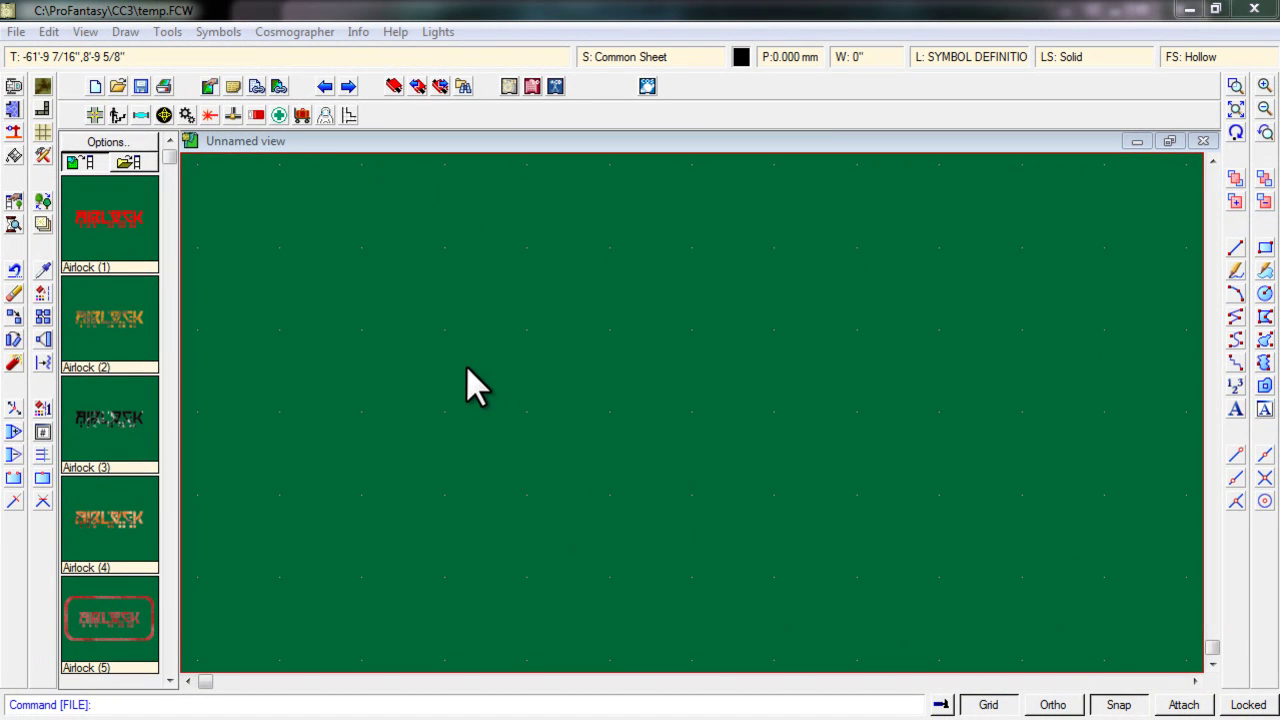
click(15, 31)
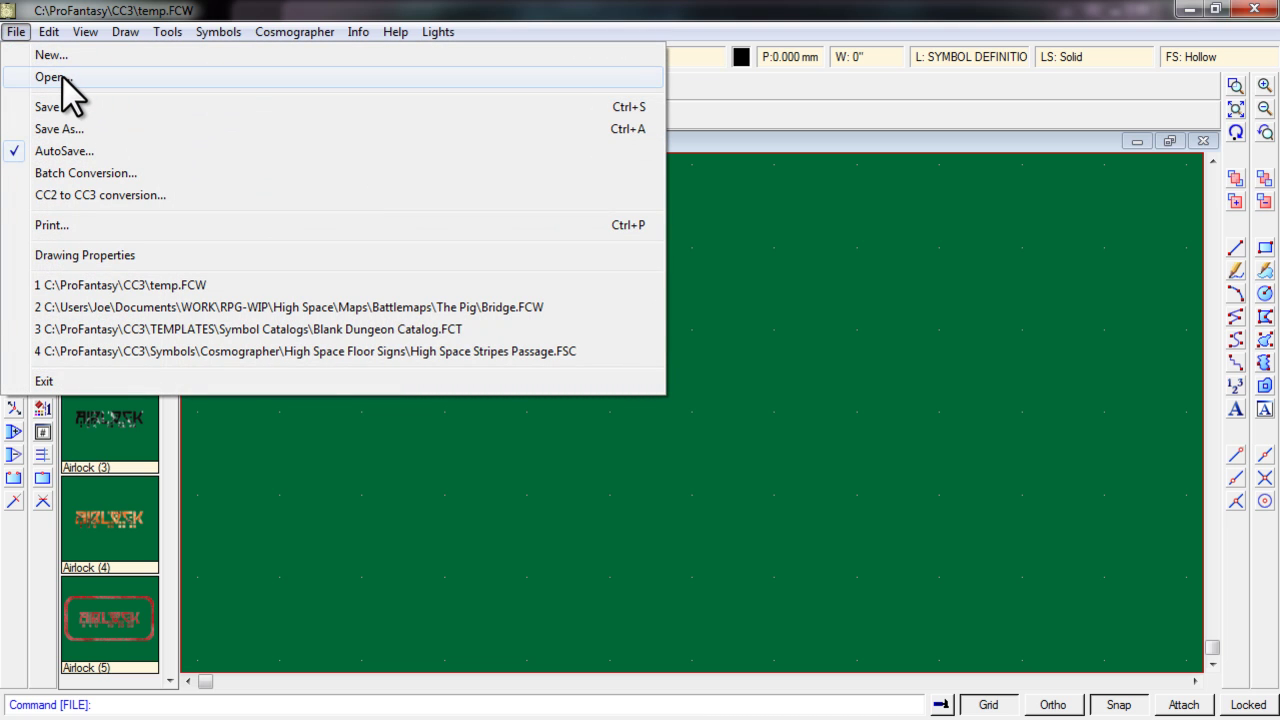
click(437, 307)
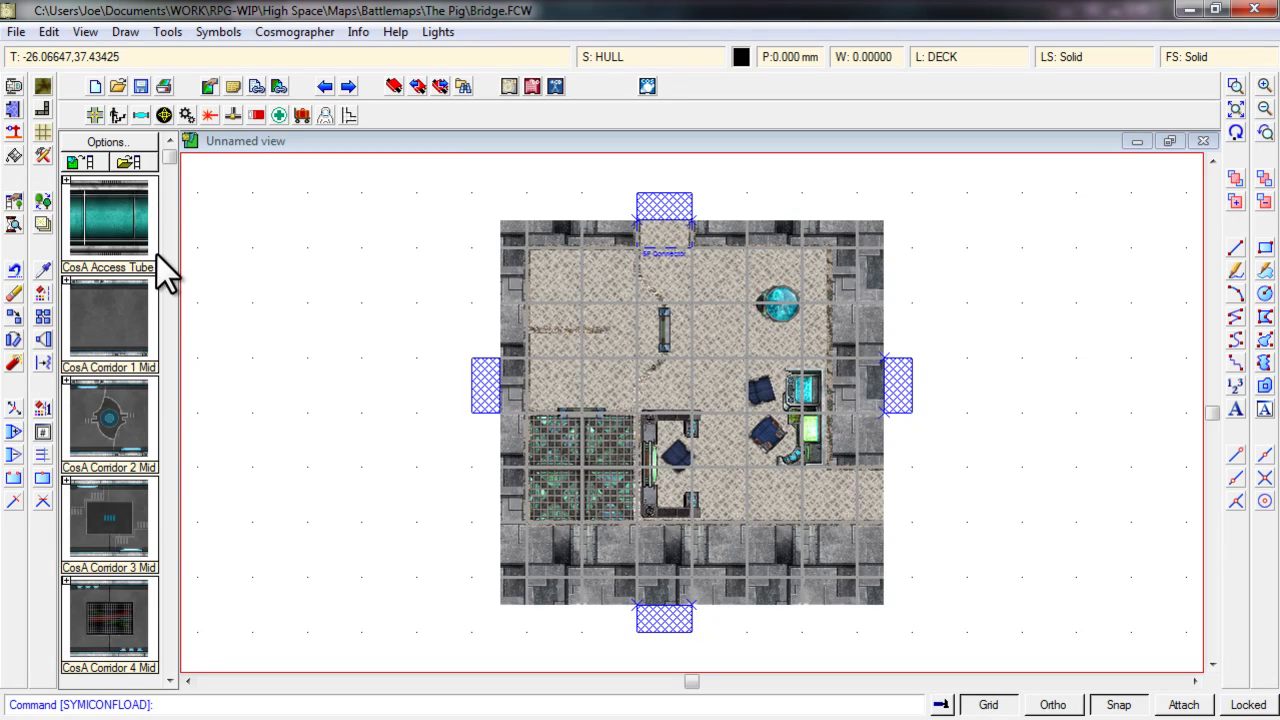
Scroll through the bridge map's symbol catalog panel
click(168, 282)
click(168, 282)
click(172, 450)
click(172, 524)
drag(170, 463, 167, 212)
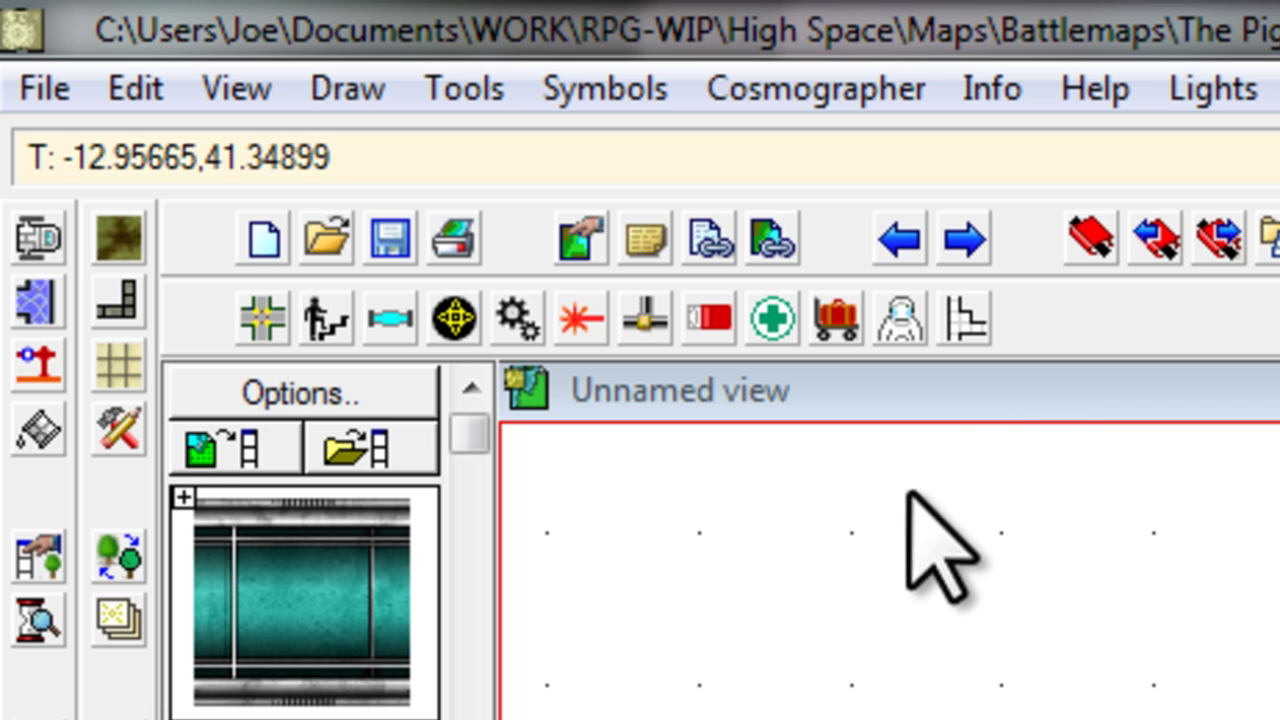
Load High Space Floor Hazard Text.FSC from the Cosmographer folder and scroll its Airlock signs
click(340, 452)
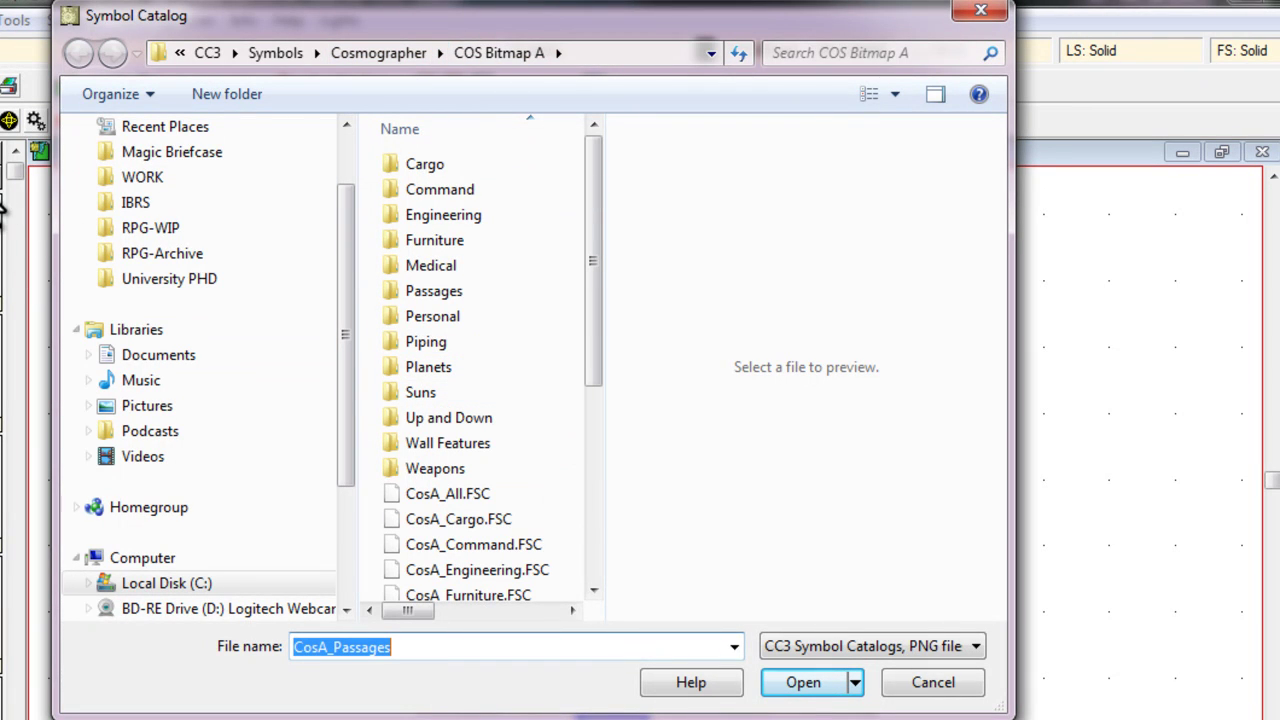
click(398, 55)
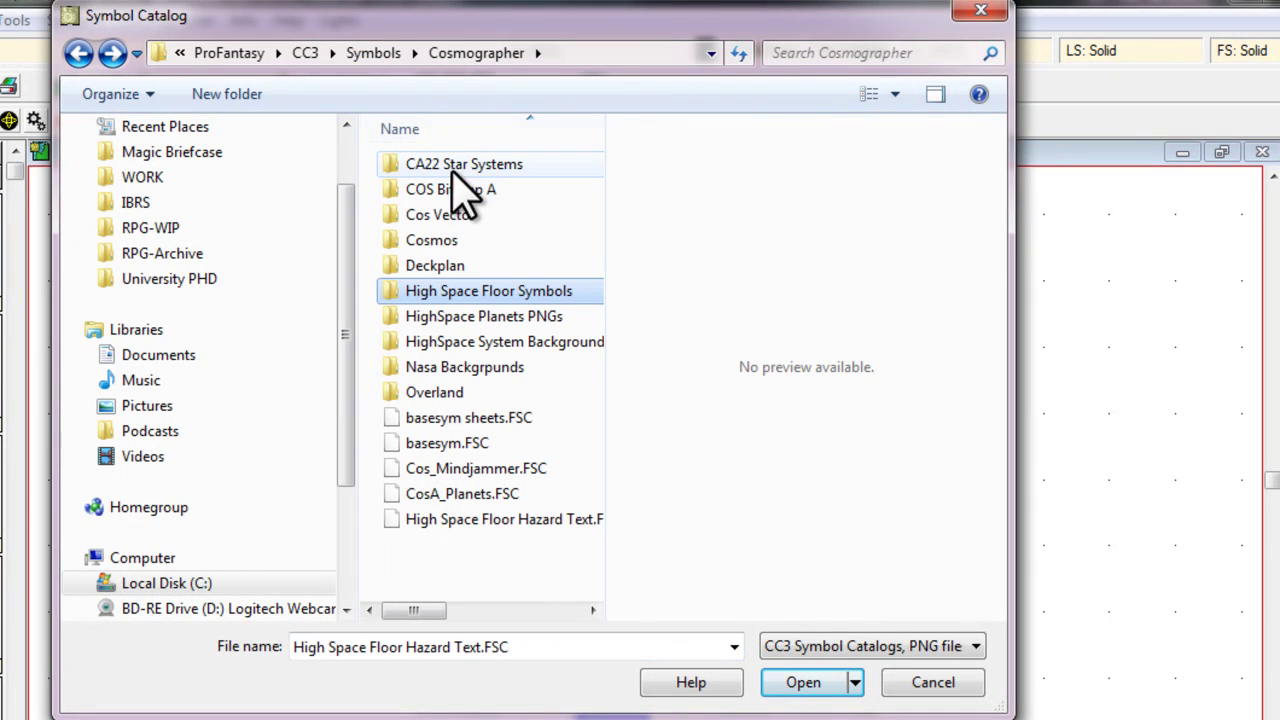
click(460, 522)
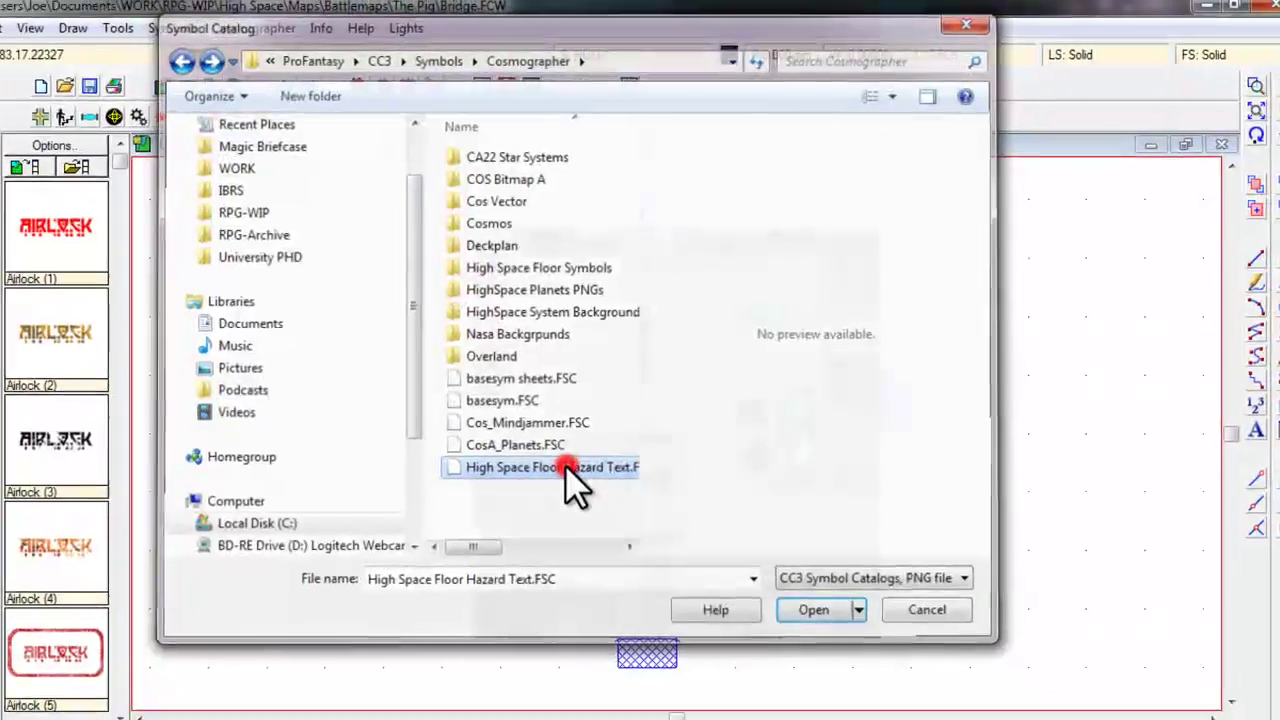
double_click(522, 519)
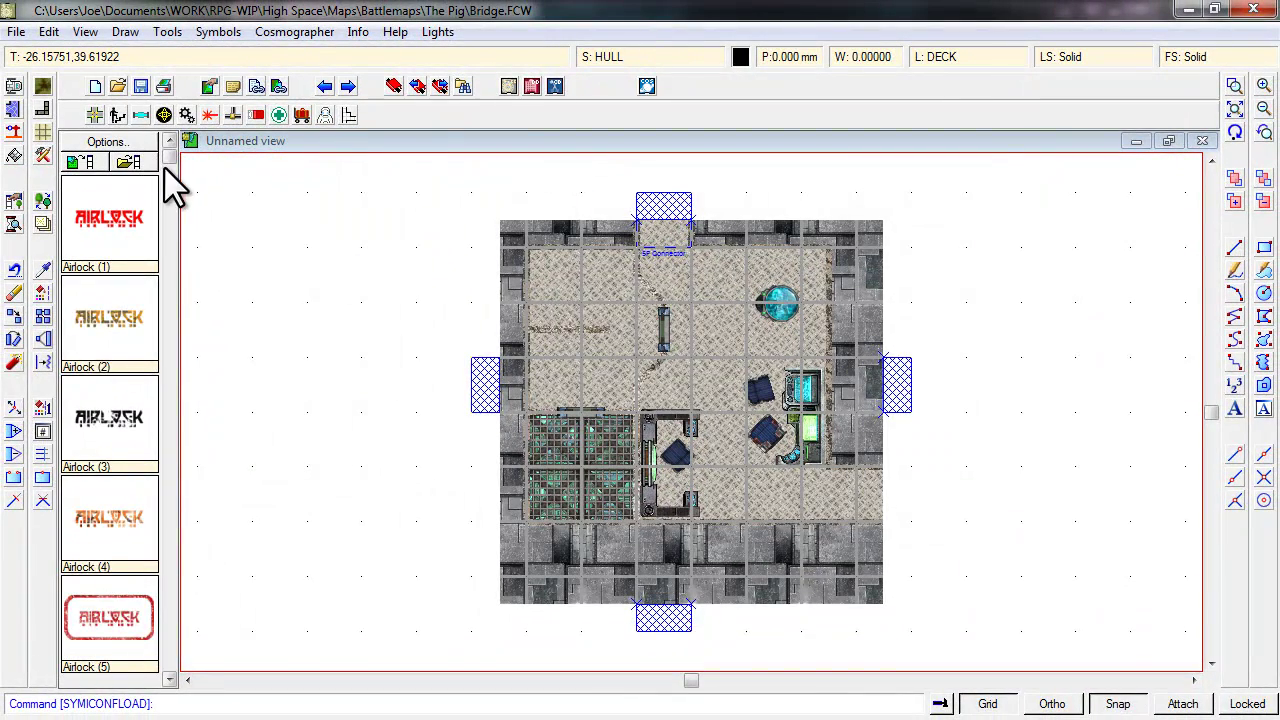
scroll(172, 185, down, 10)
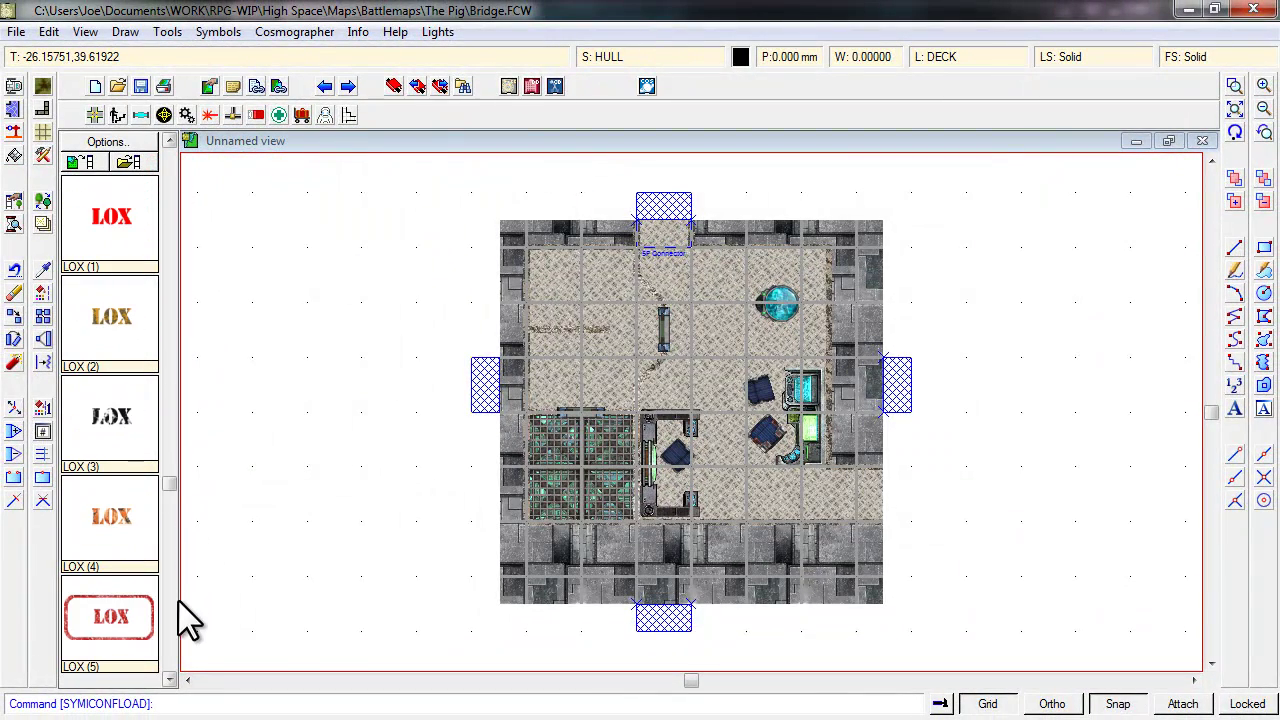
scroll(178, 595, up, 3)
drag(170, 480, 165, 170)
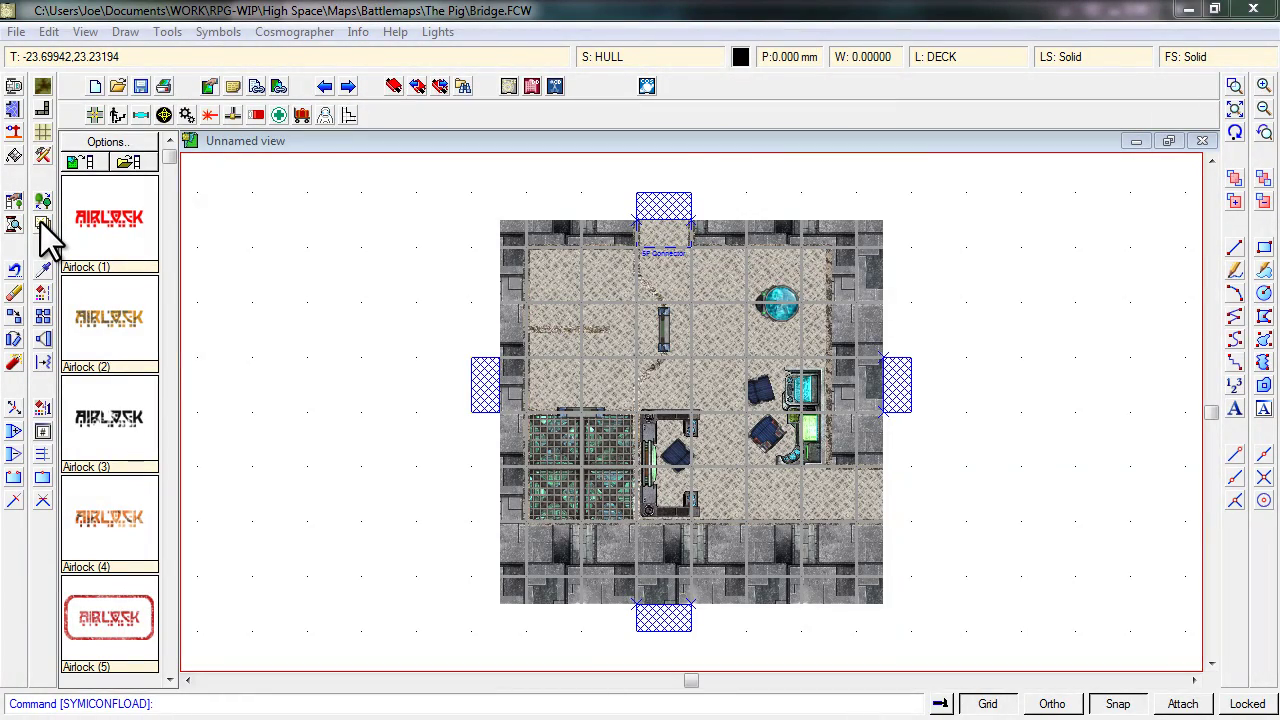
Add a new drawing sheet named SYMBOLS FLOOR SIGNS
click(42, 224)
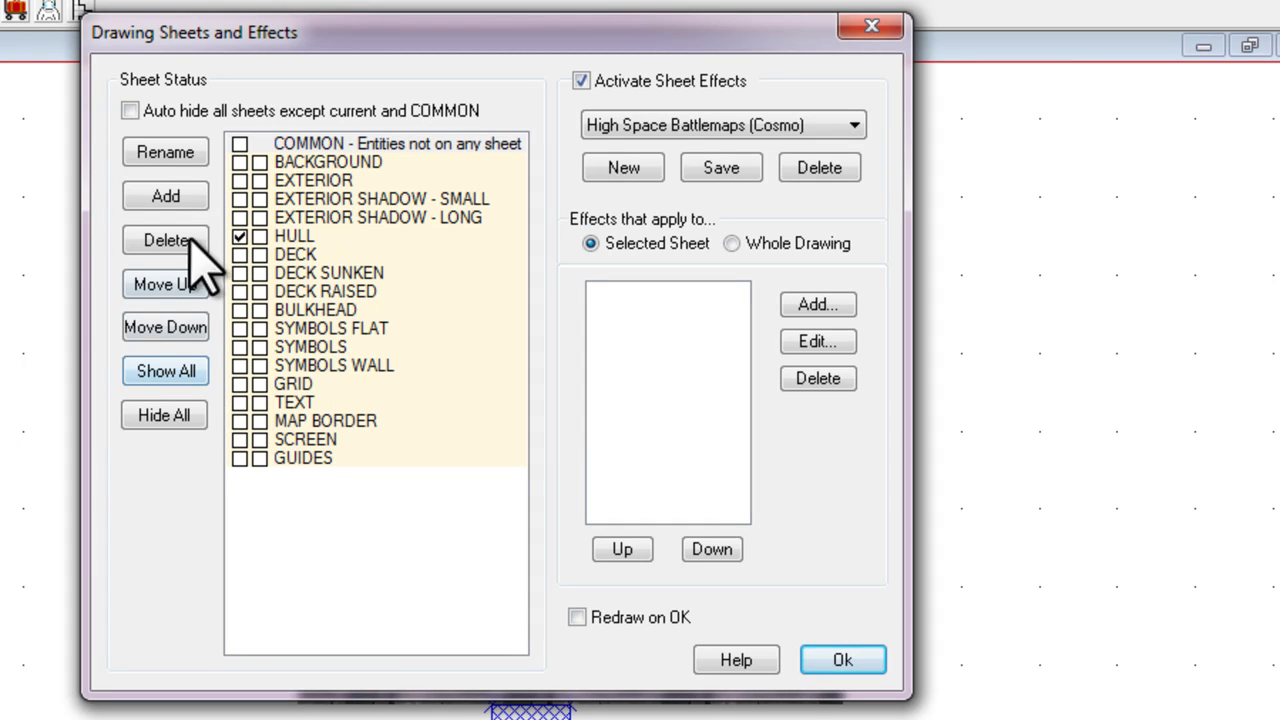
click(172, 195)
text(SYMBOLS FLOOR SIGN)
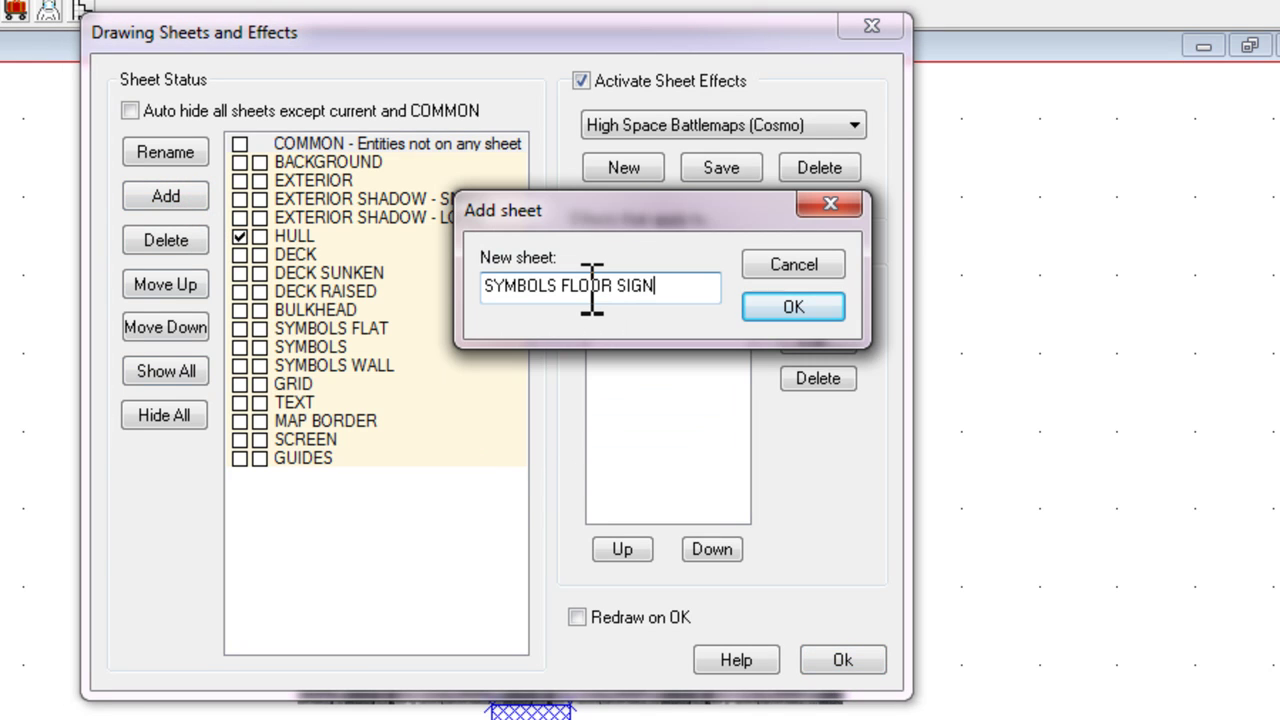
text(S)
key(Return)
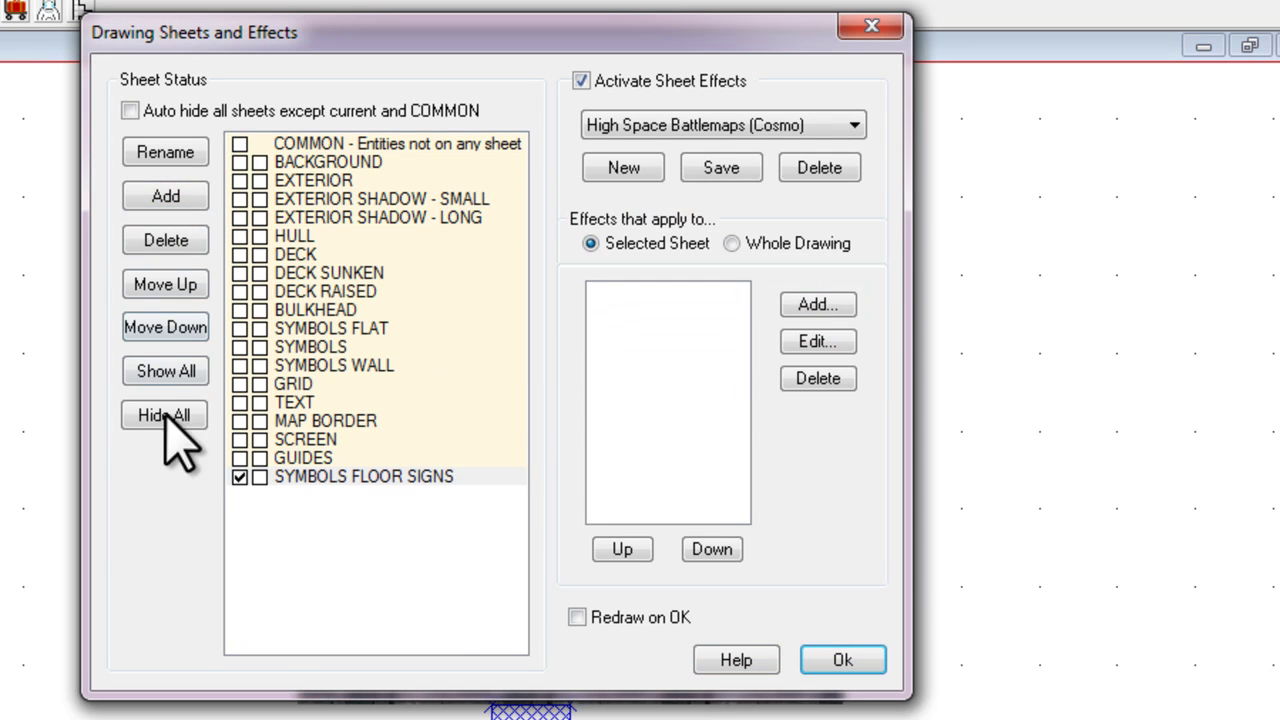
Move SYMBOLS FLOOR SIGNS up above BULKHEAD and apply the sheet changes
click(168, 286)
click(168, 286)
click(168, 286)
click(168, 286)
click(168, 286)
click(168, 286)
click(168, 286)
click(168, 286)
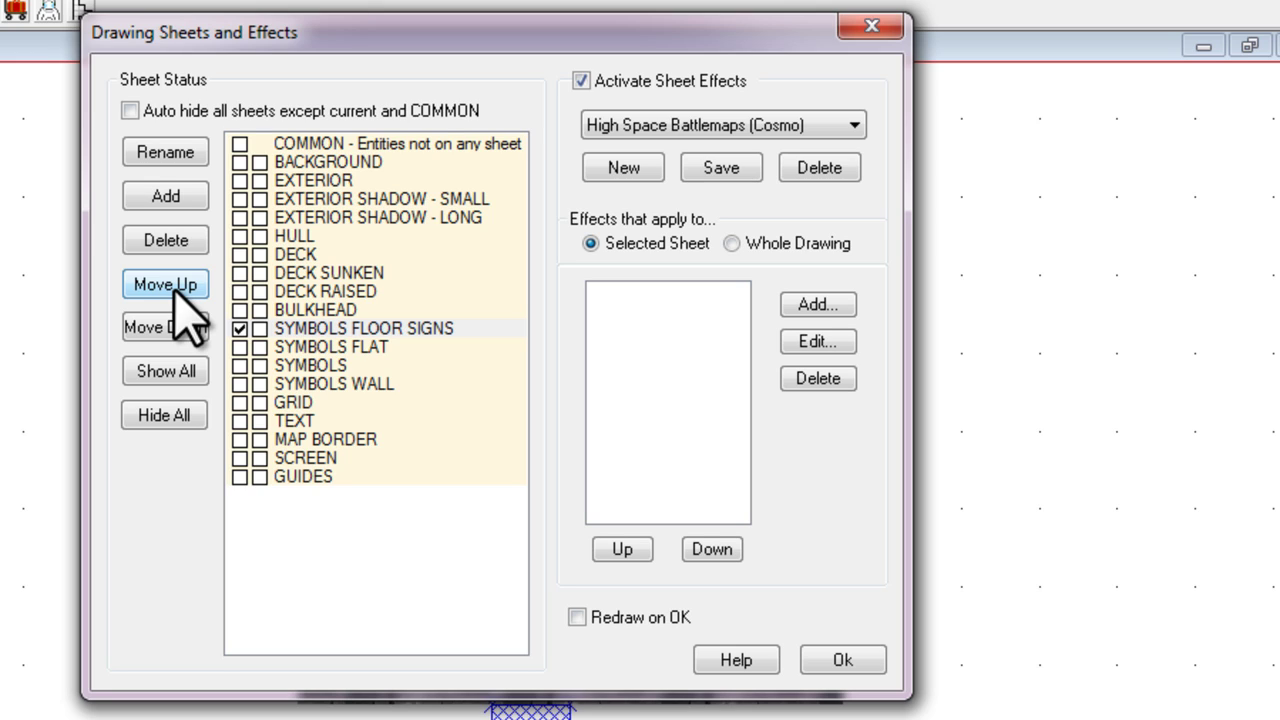
click(176, 290)
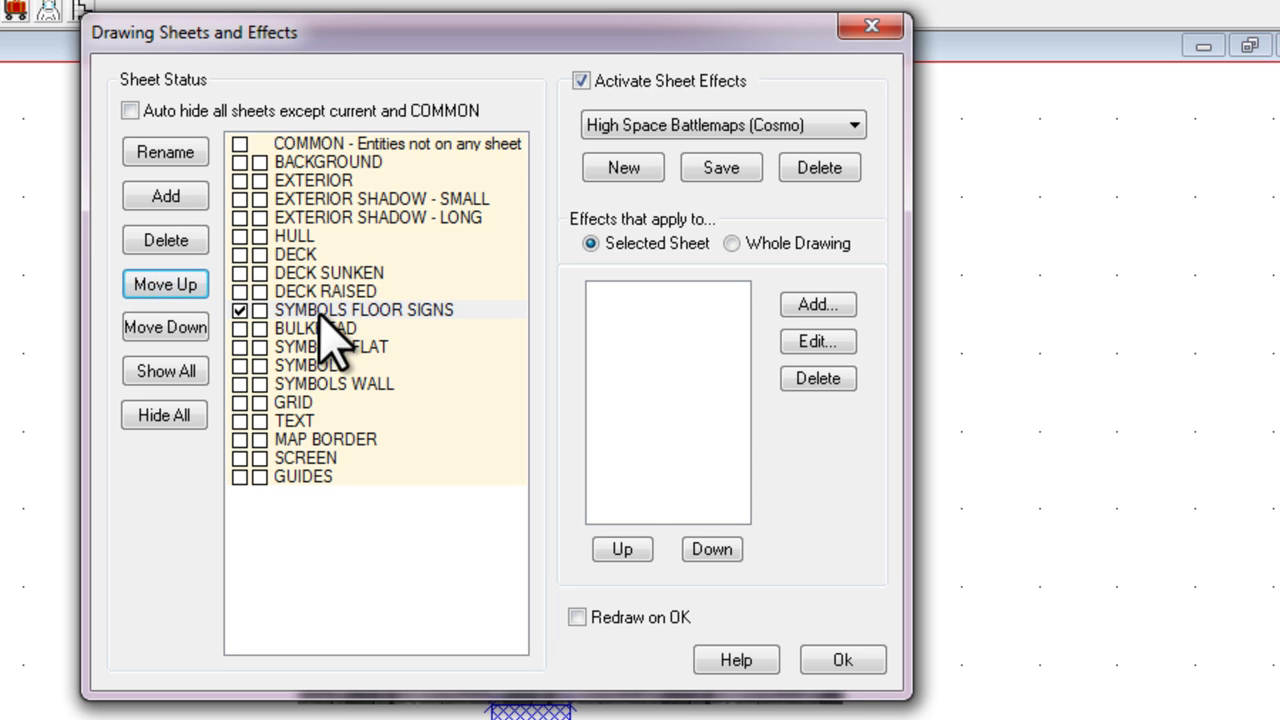
click(843, 662)
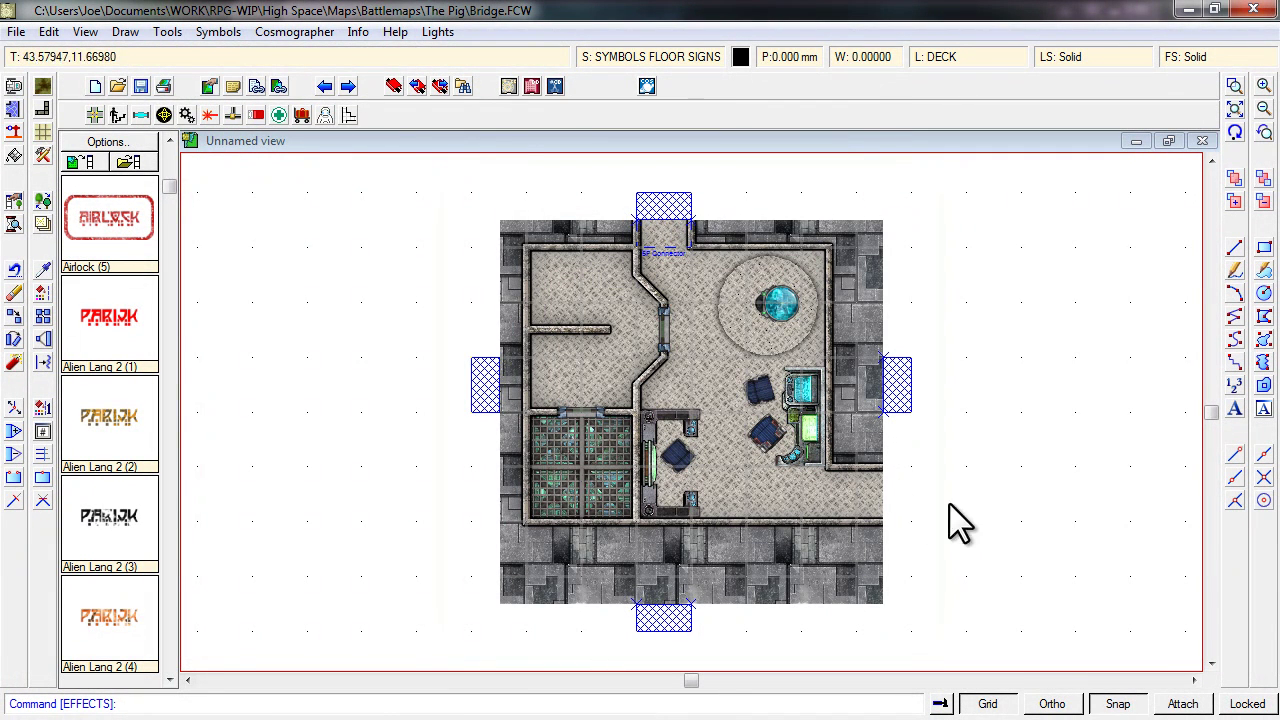
Pick the LasFire (3) sign and place it on the bridge's lower-right floor
click(170, 537)
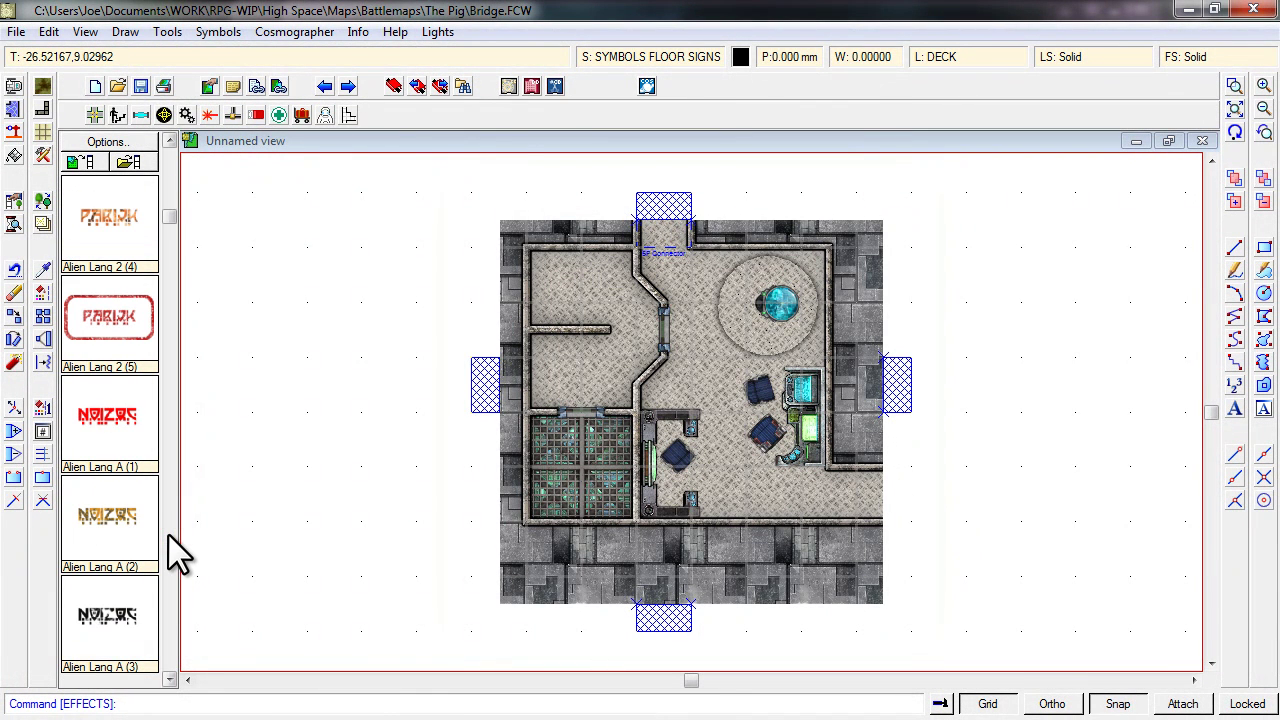
click(170, 537)
click(170, 537)
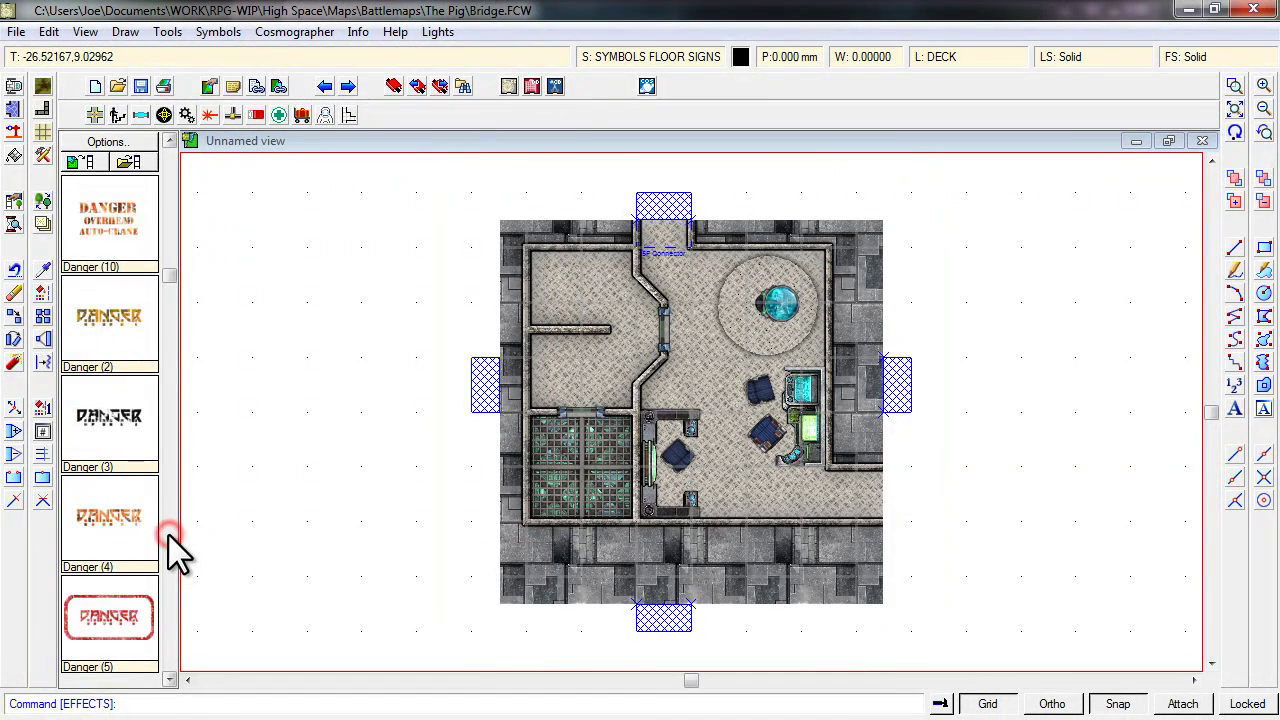
click(170, 537)
click(170, 537)
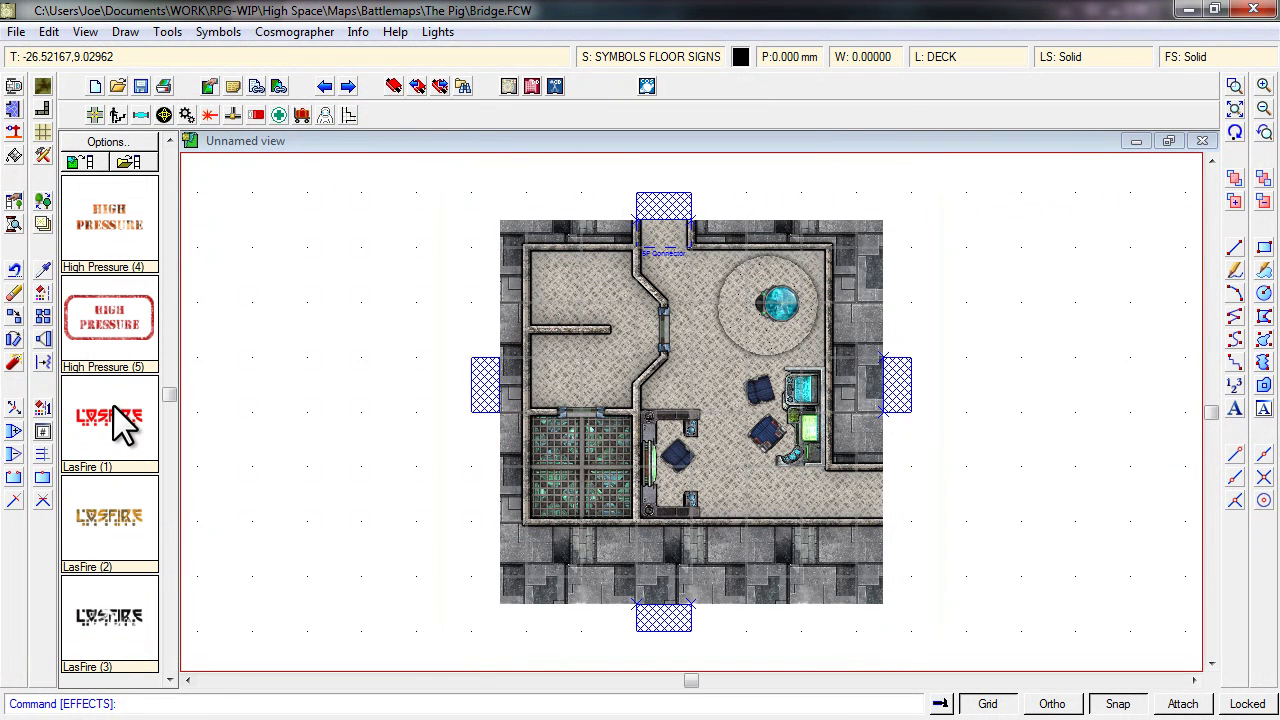
click(110, 615)
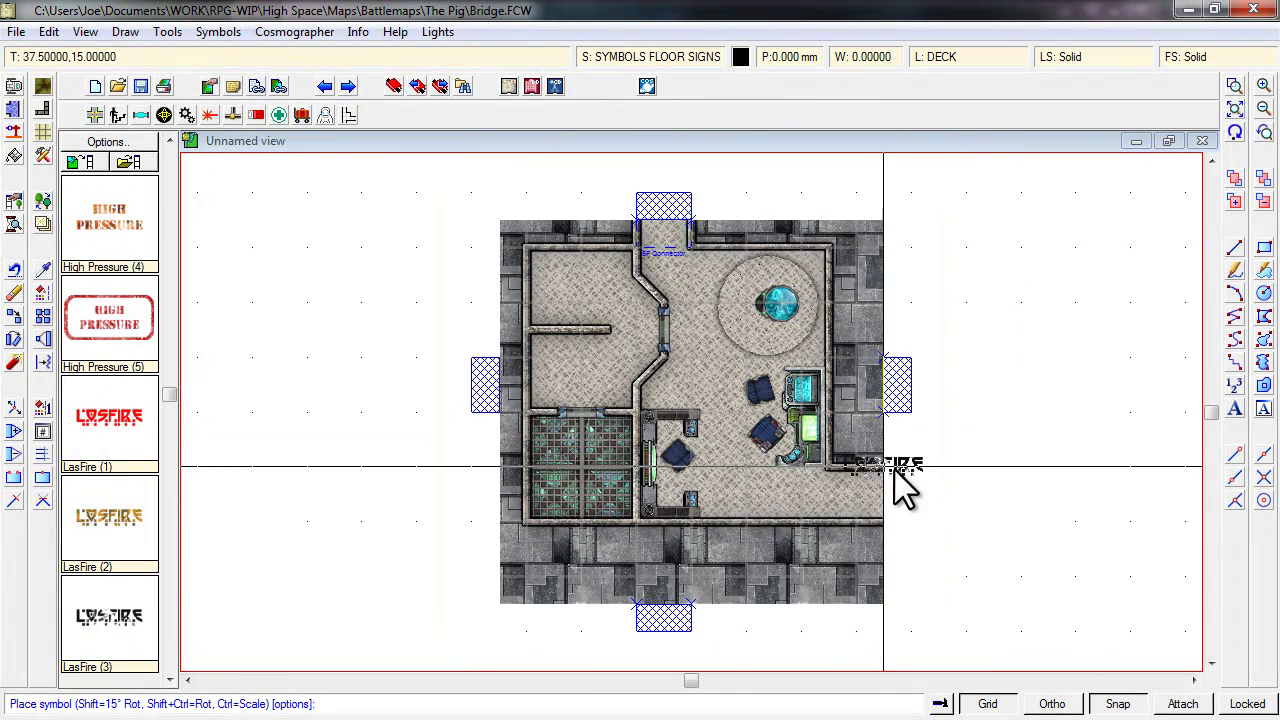
click(845, 520)
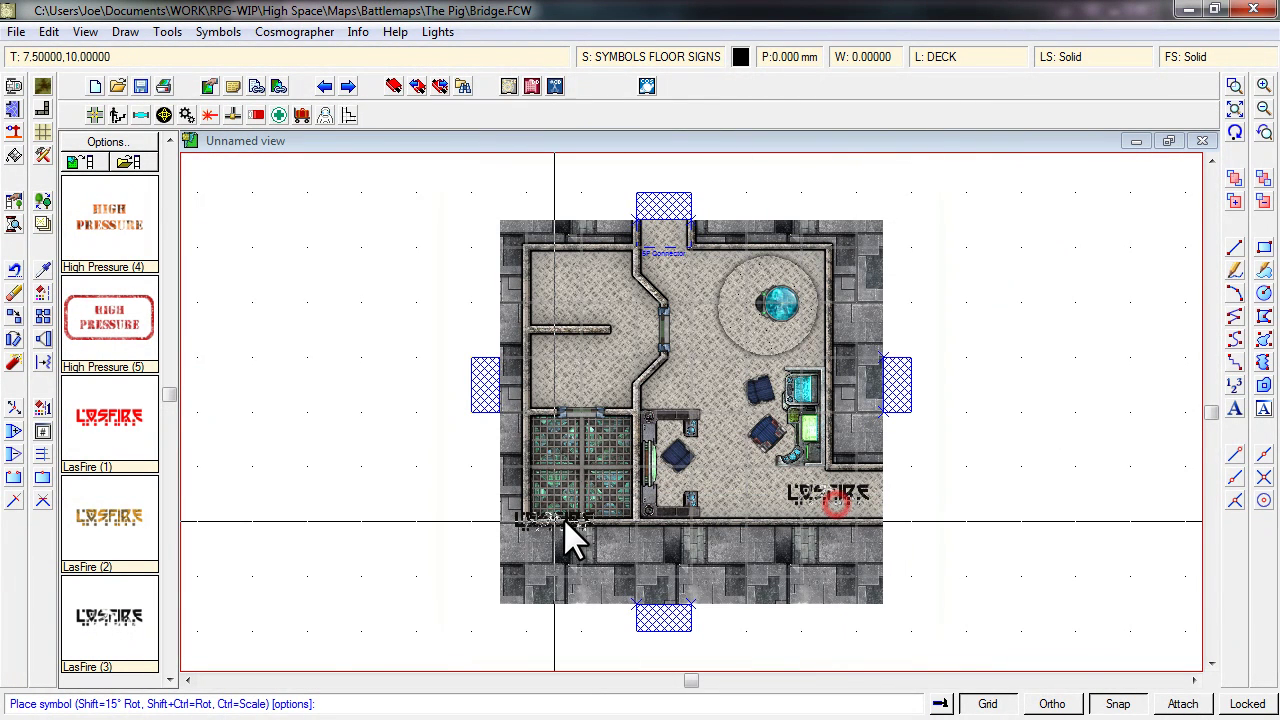